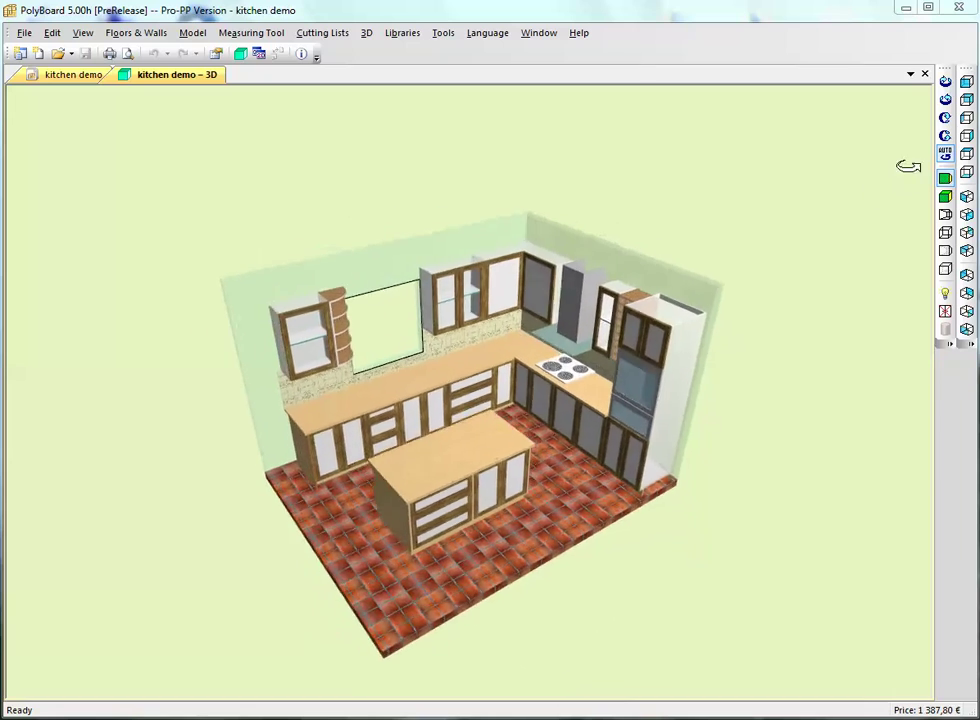
# Close the kitchen demo project and create a new Box Cabinet, 1800 mm high, 1650 mm wide and 600 mm deep
pyautogui.click(926, 76)
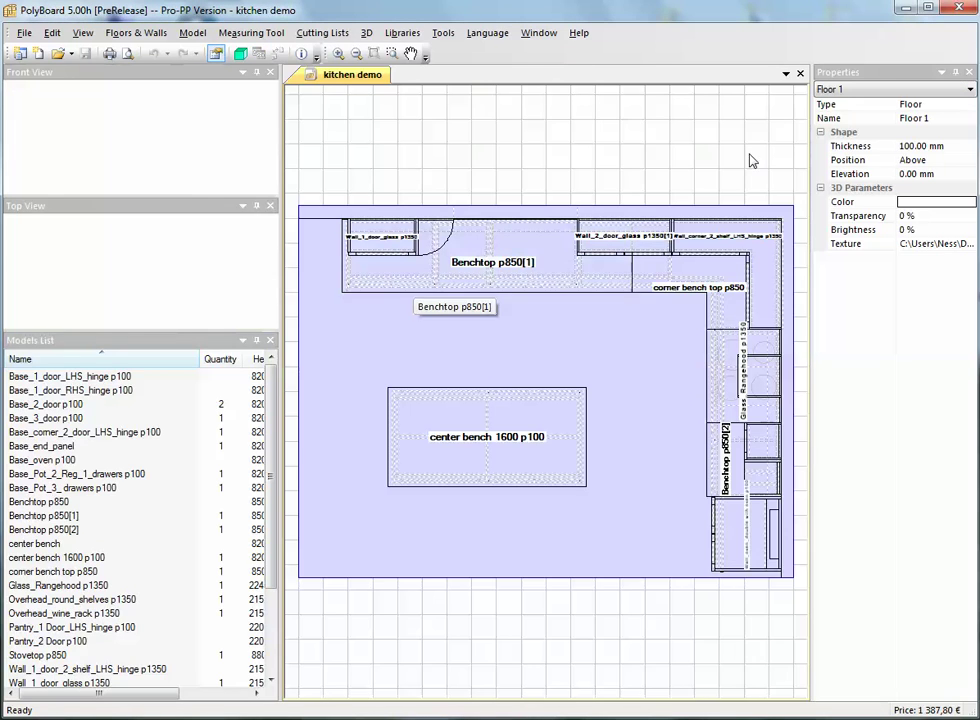
pyautogui.click(800, 73)
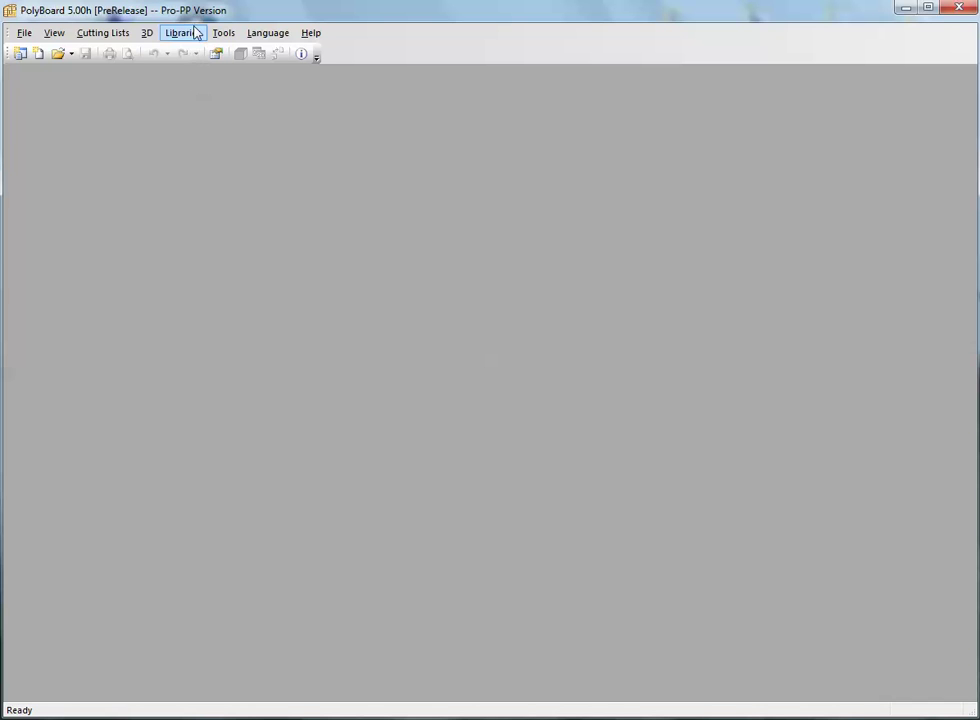
pyautogui.click(39, 54)
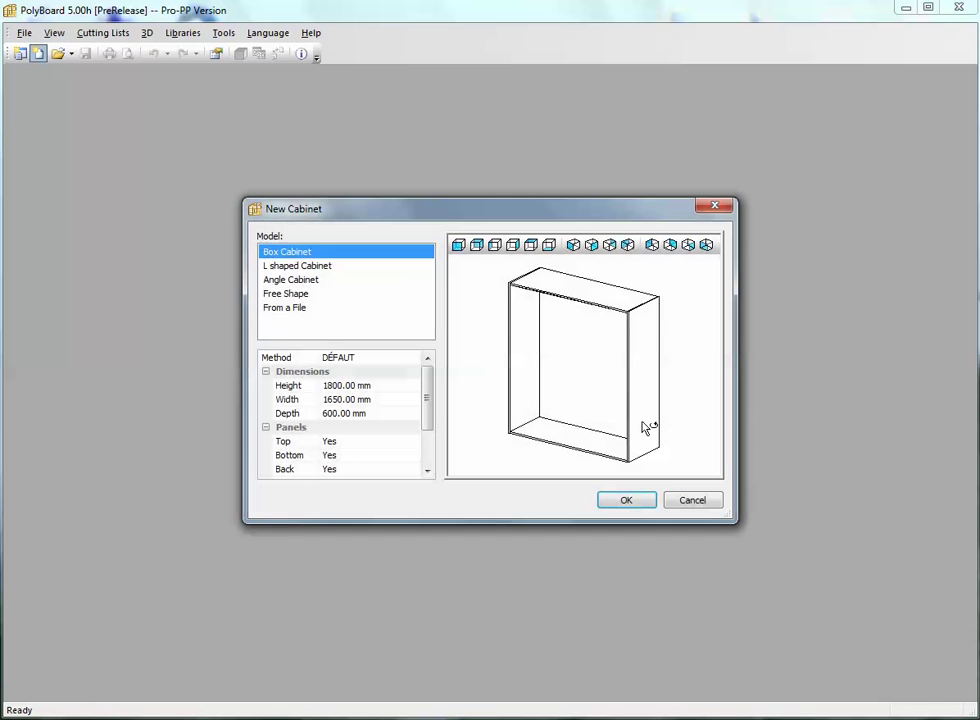
pyautogui.click(626, 500)
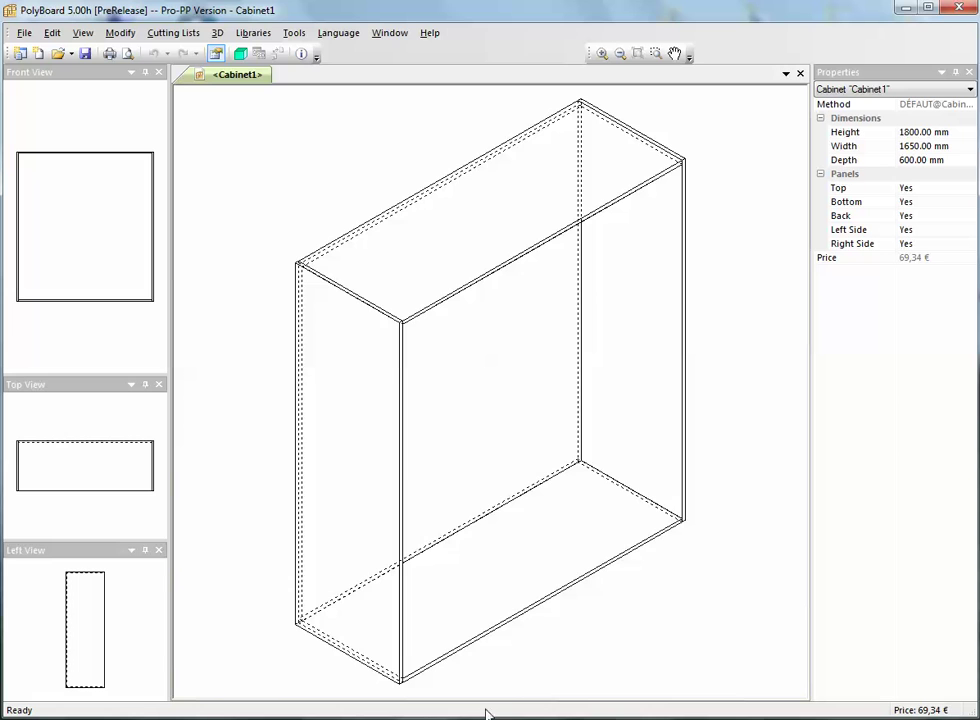
# Show the new cabinet in 3D as a see-through wireframe and examine how its panels meet at the corners
pyautogui.click(240, 53)
pyautogui.moveTo(453, 374); pyautogui.dragTo(652, 470)
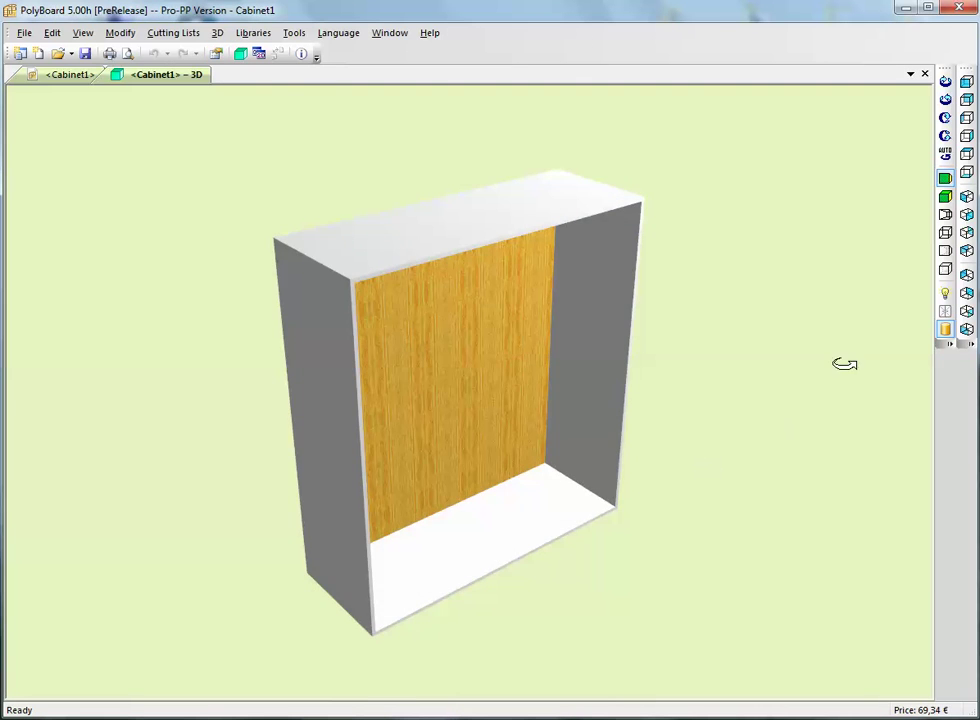
pyautogui.click(945, 251)
pyautogui.scroll(5, 367, 290)
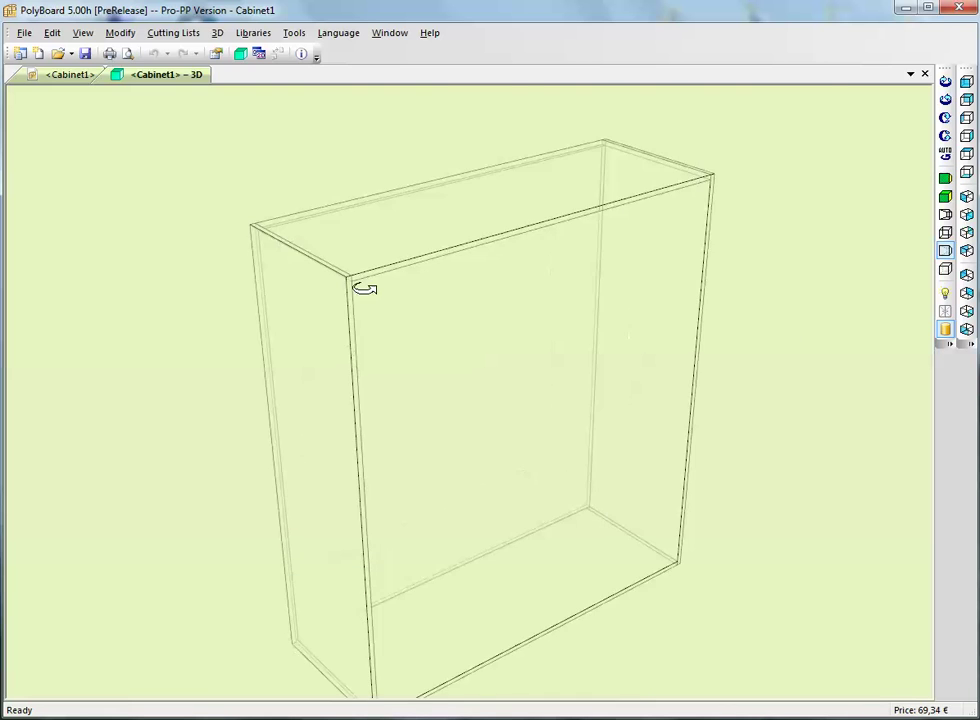
pyautogui.moveTo(369, 298); pyautogui.dragTo(411, 346)
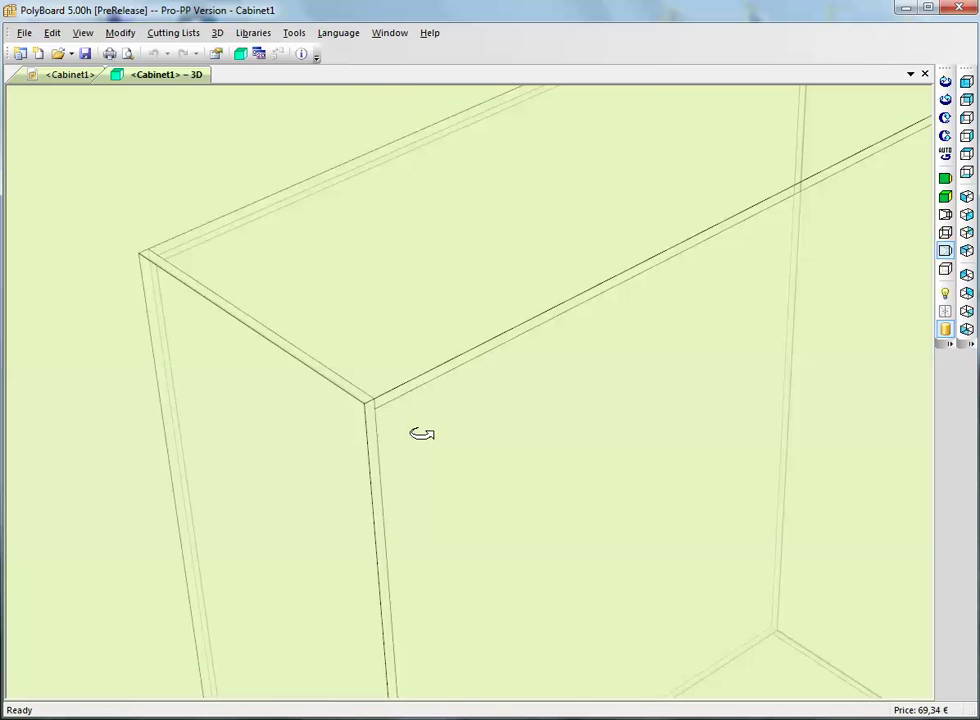
pyautogui.scroll(-3, 460, 438)
pyautogui.moveTo(564, 514); pyautogui.dragTo(577, 475)
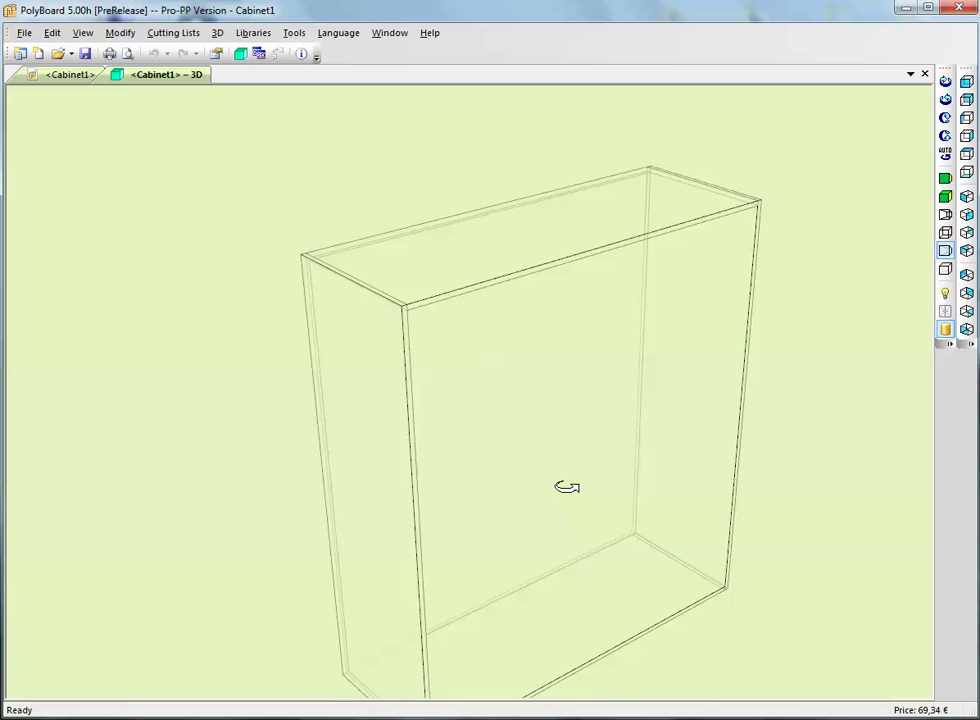
pyautogui.scroll(-2, 567, 487)
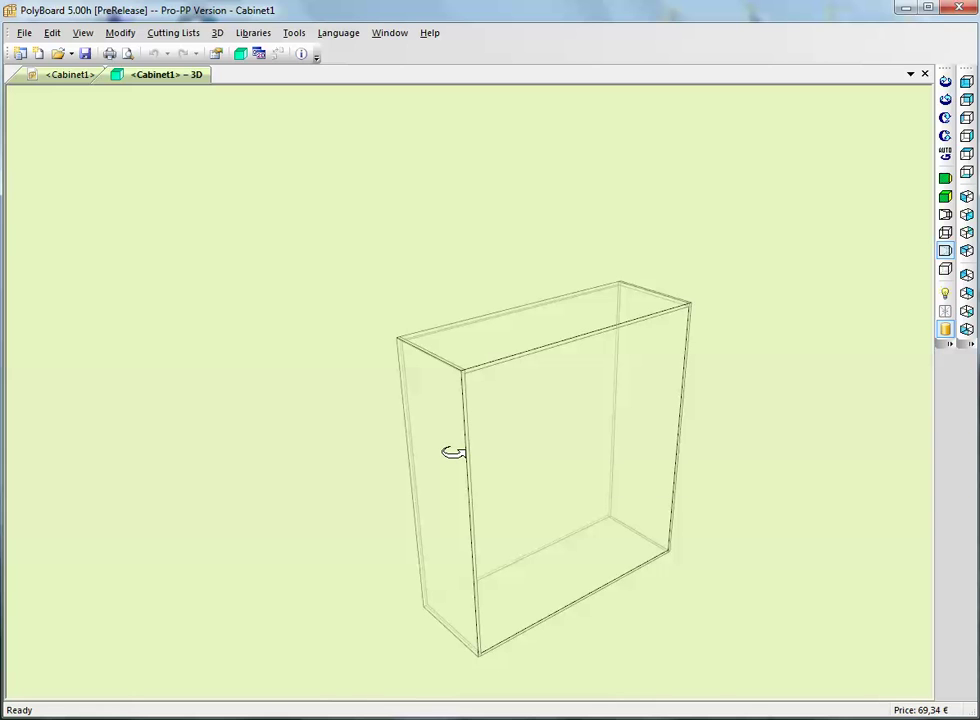
# Open the Fittings library and examine the drillings of the Hinge- overlay - Hettich fitting in the preview
pyautogui.click(253, 33)
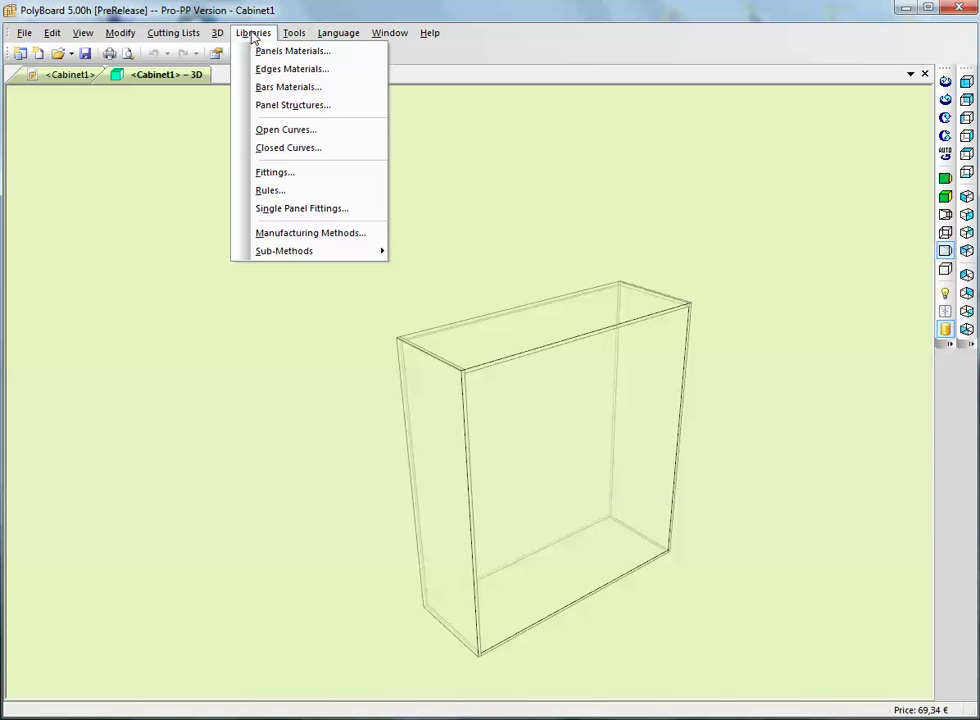
pyautogui.click(278, 181)
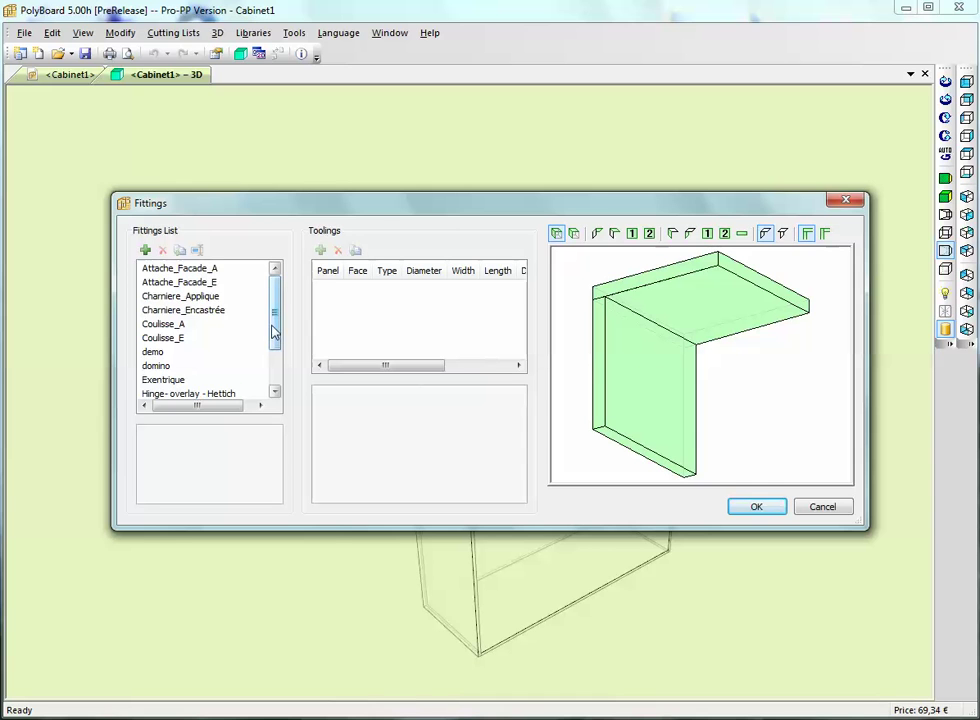
pyautogui.moveTo(276, 334); pyautogui.dragTo(277, 365)
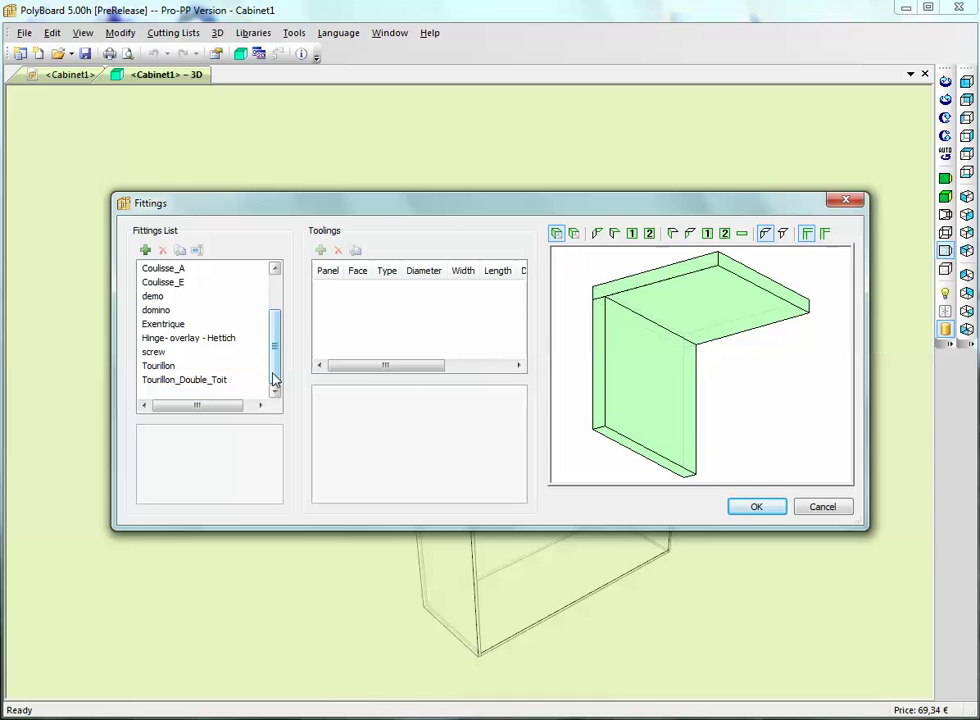
pyautogui.click(217, 345)
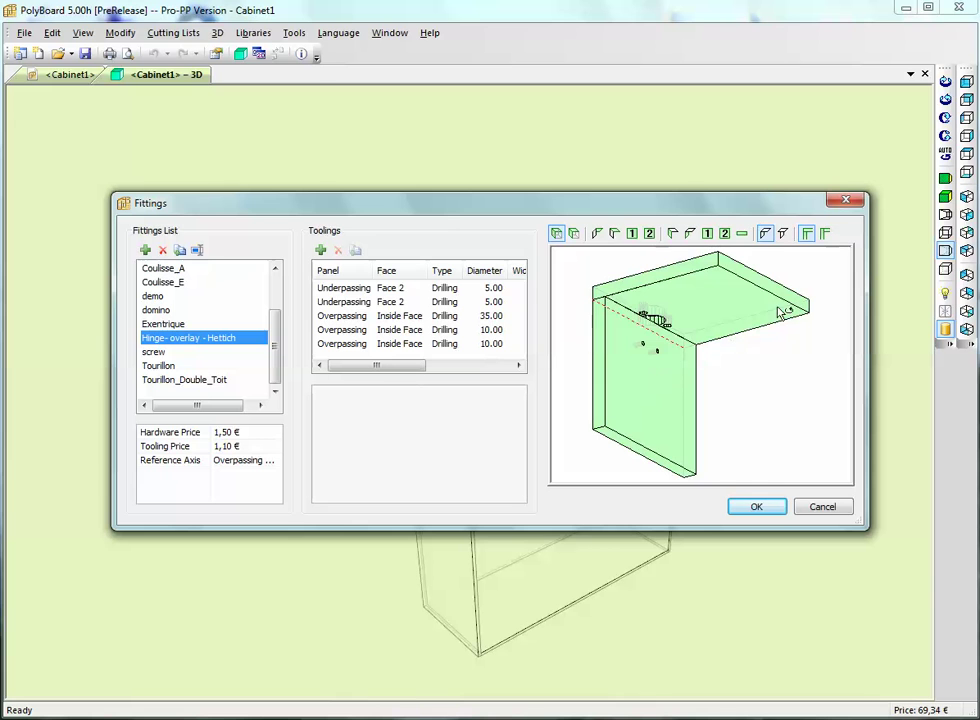
pyautogui.moveTo(656, 368); pyautogui.dragTo(549, 350)
pyautogui.scroll(3, 746, 410)
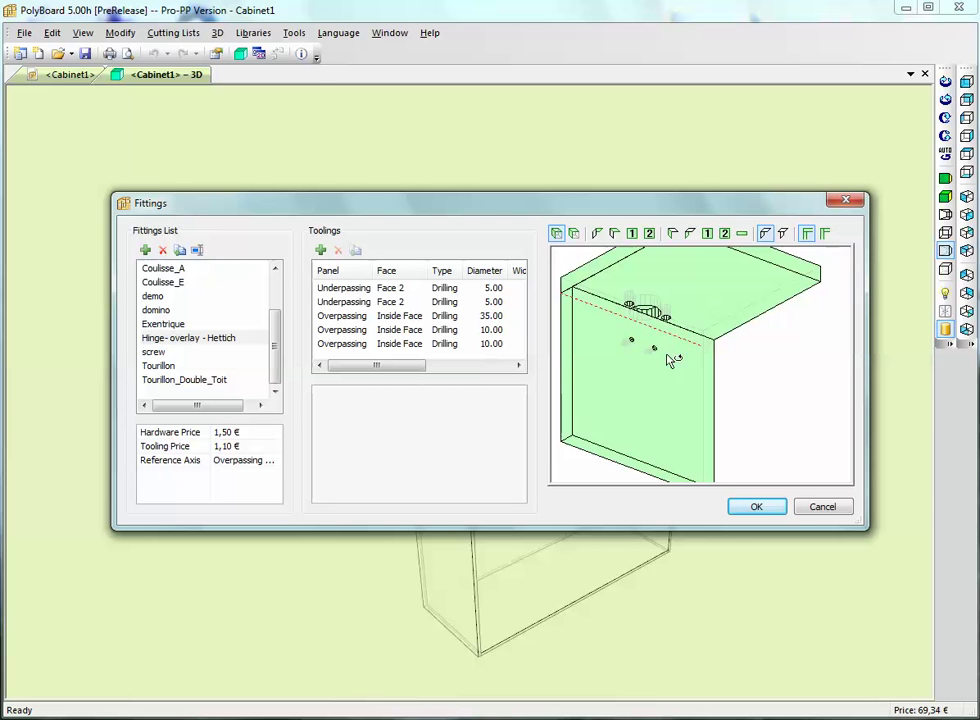
pyautogui.moveTo(680, 311); pyautogui.dragTo(640, 346)
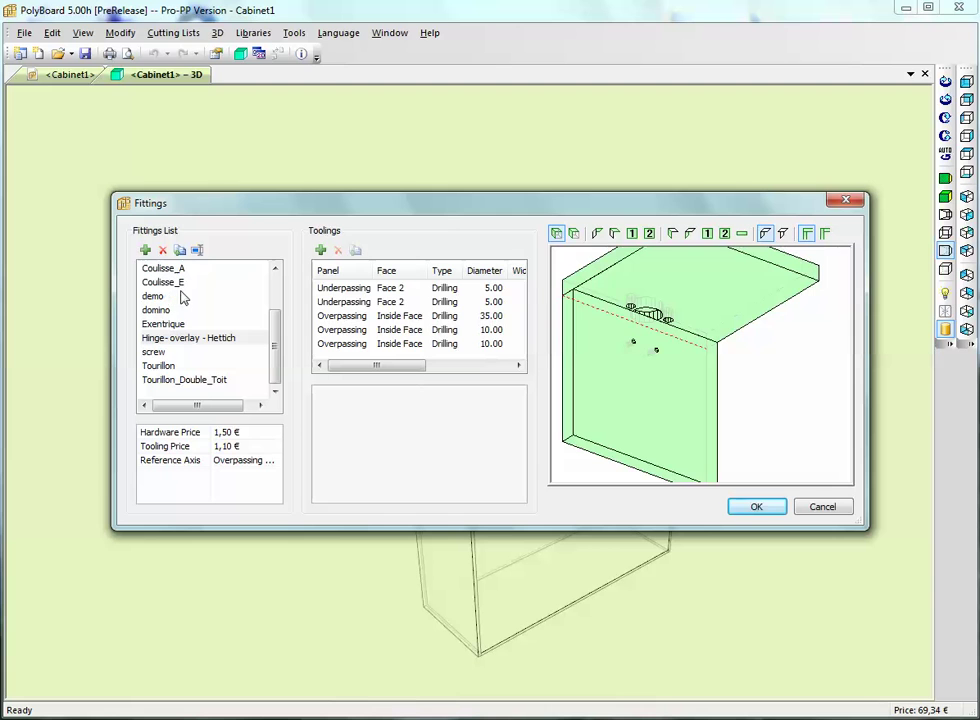
# Examine the Exentrique fitting's drillings up close and from different angles in the preview
pyautogui.click(183, 326)
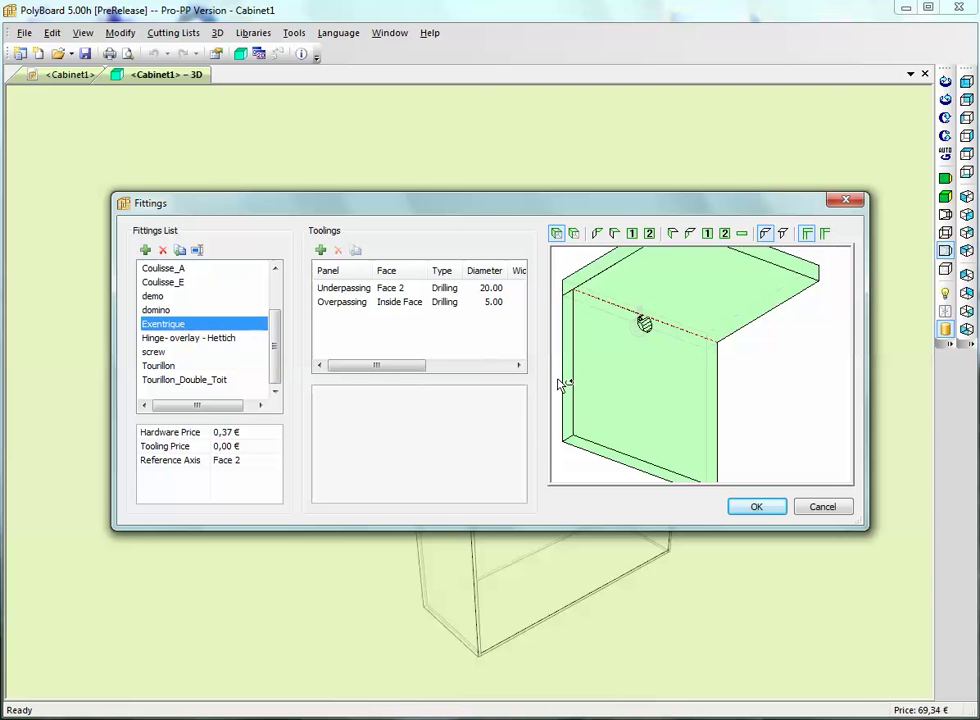
pyautogui.moveTo(634, 369); pyautogui.dragTo(680, 386)
pyautogui.scroll(1, 682, 392)
pyautogui.scroll(2, 668, 396)
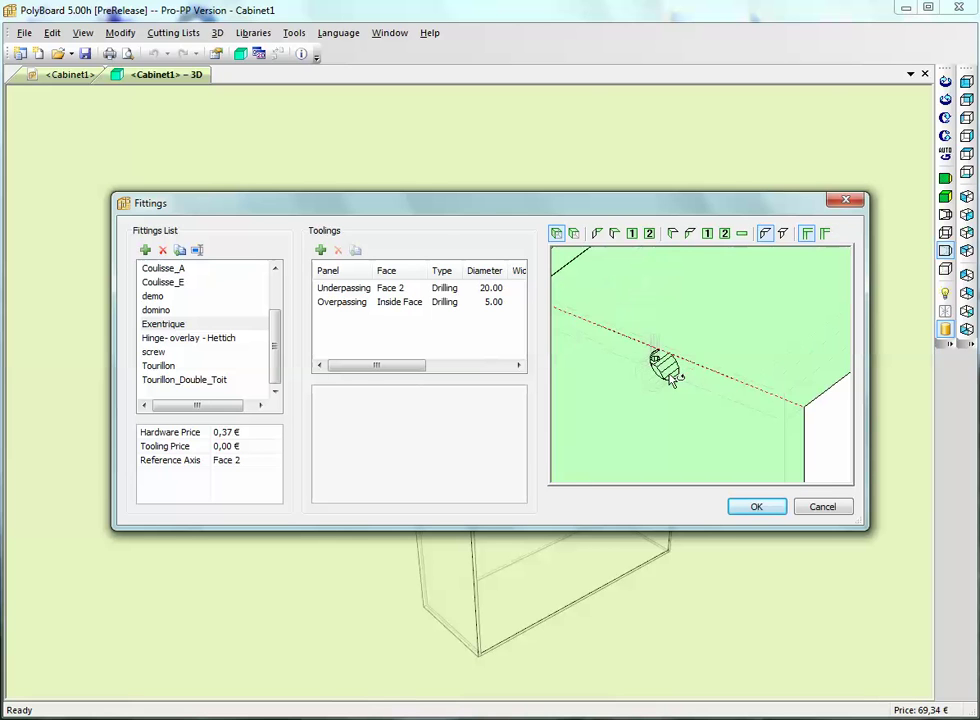
pyautogui.moveTo(670, 398); pyautogui.dragTo(641, 402)
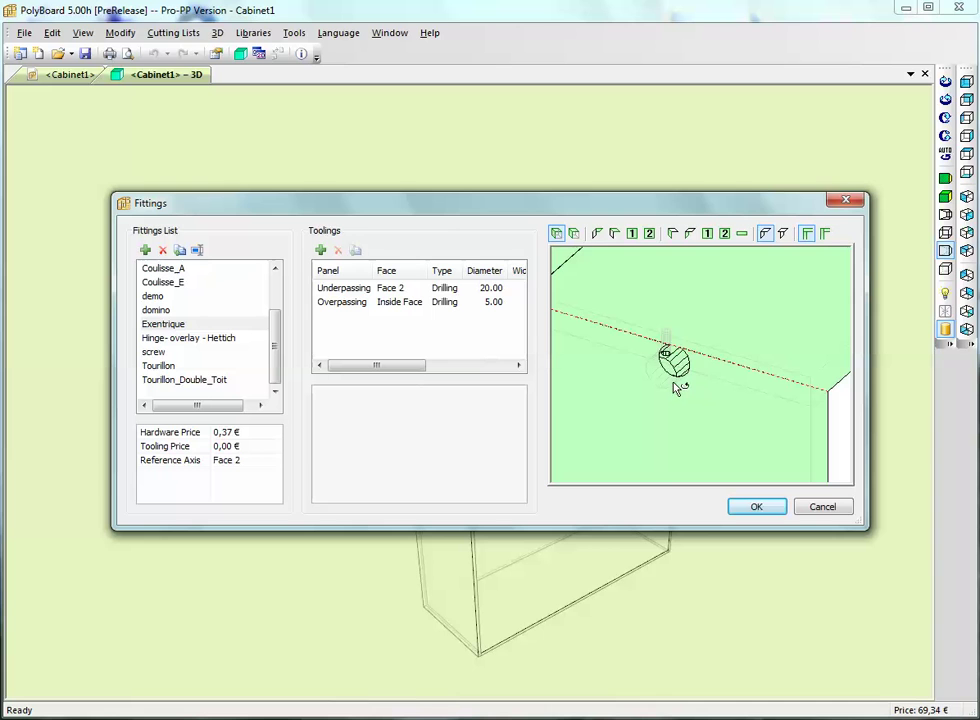
pyautogui.scroll(-5, 685, 392)
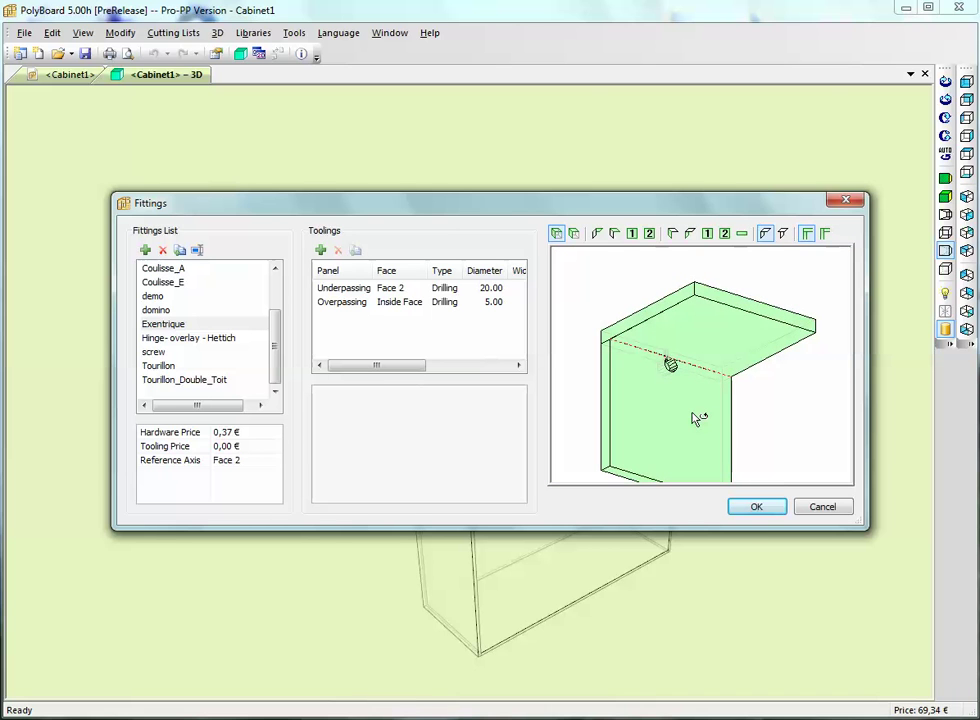
pyautogui.moveTo(650, 387); pyautogui.dragTo(745, 445)
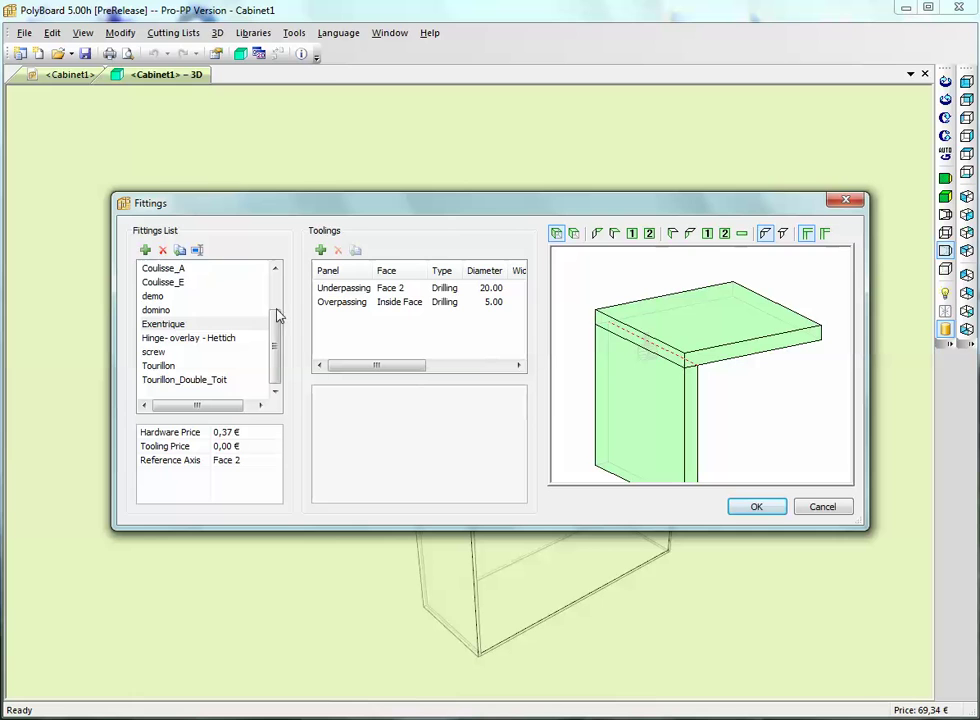
# Add a new fitting named demo01 to the fittings list
pyautogui.click(146, 251)
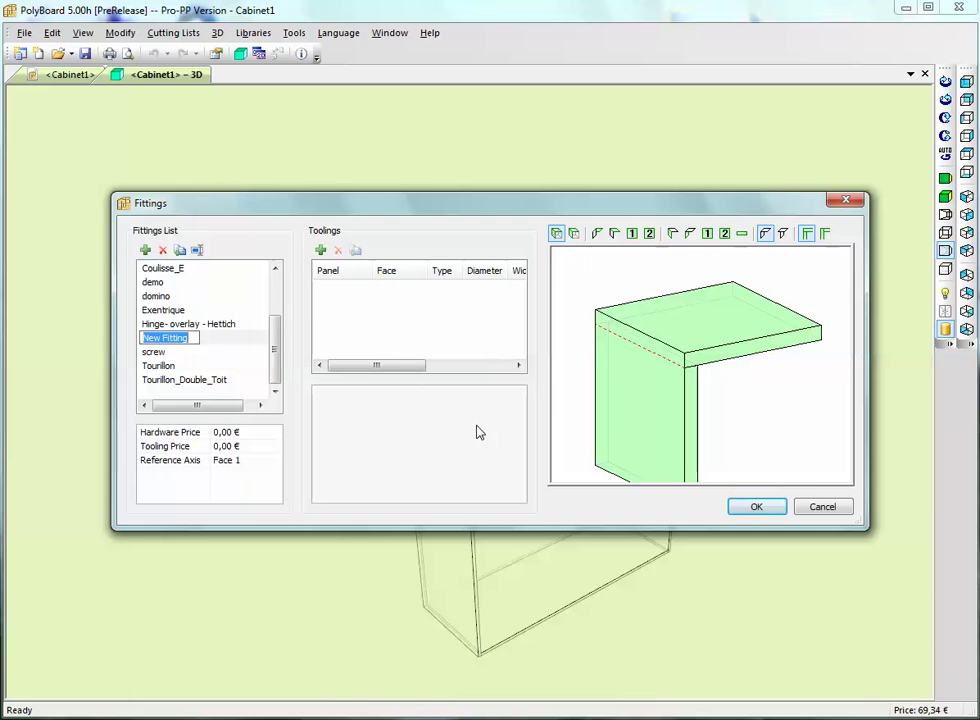
pyautogui.write('demo')
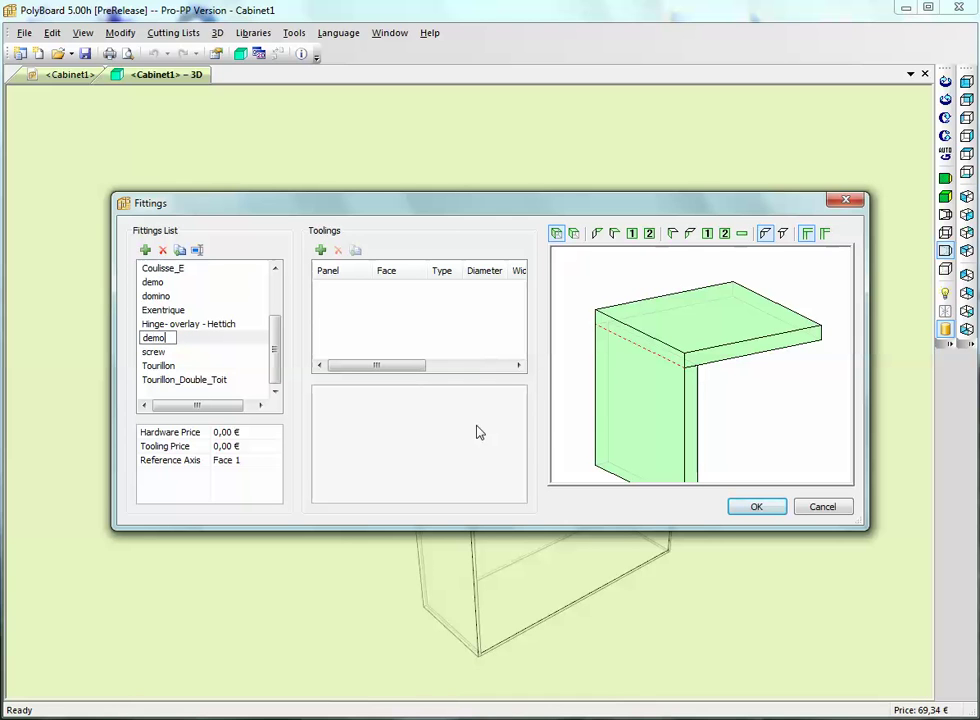
pyautogui.write('01')
pyautogui.press('Return')
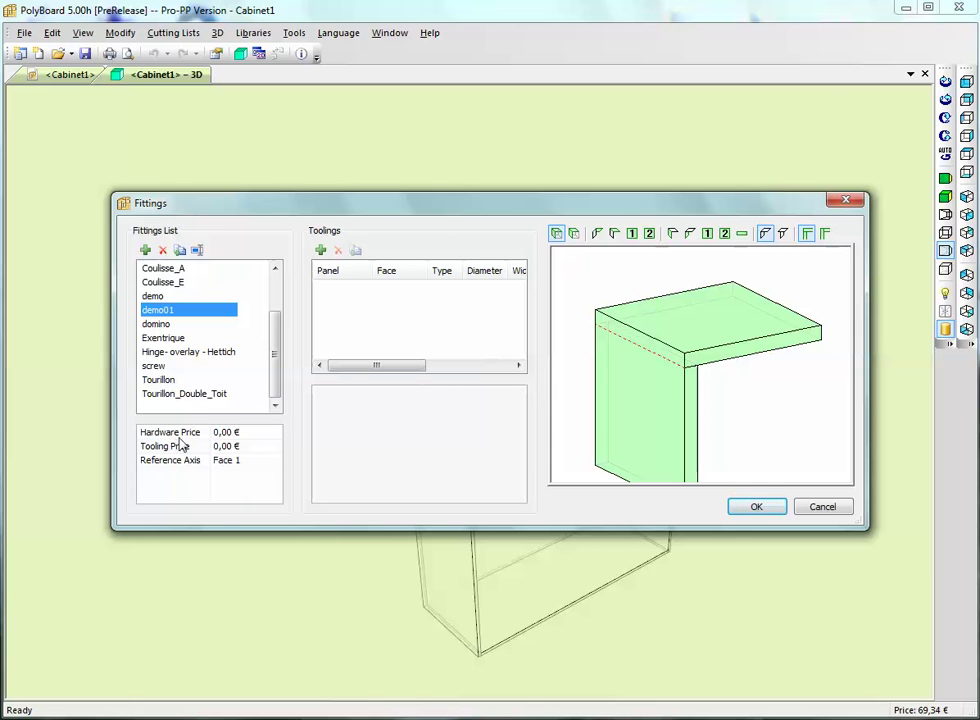
# Give the demo01 fitting a hardware price of 0.20, a tooling price of .15 and a Centered reference axis
pyautogui.click(255, 432)
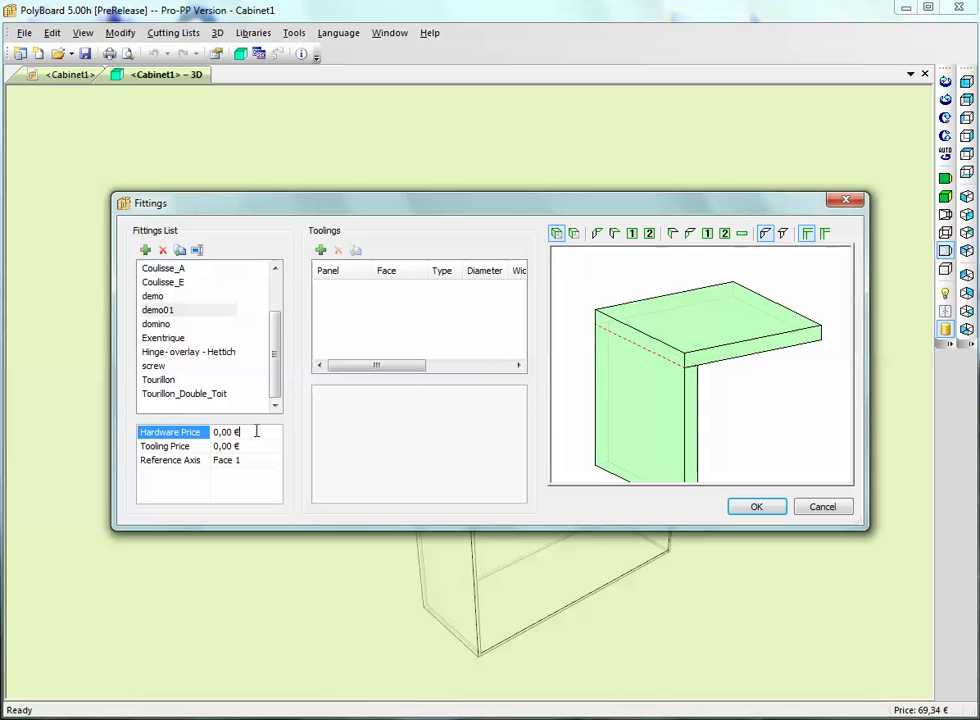
pyautogui.press('BackSpace')
pyautogui.press('BackSpace')
pyautogui.write('0.2')
pyautogui.click(255, 450)
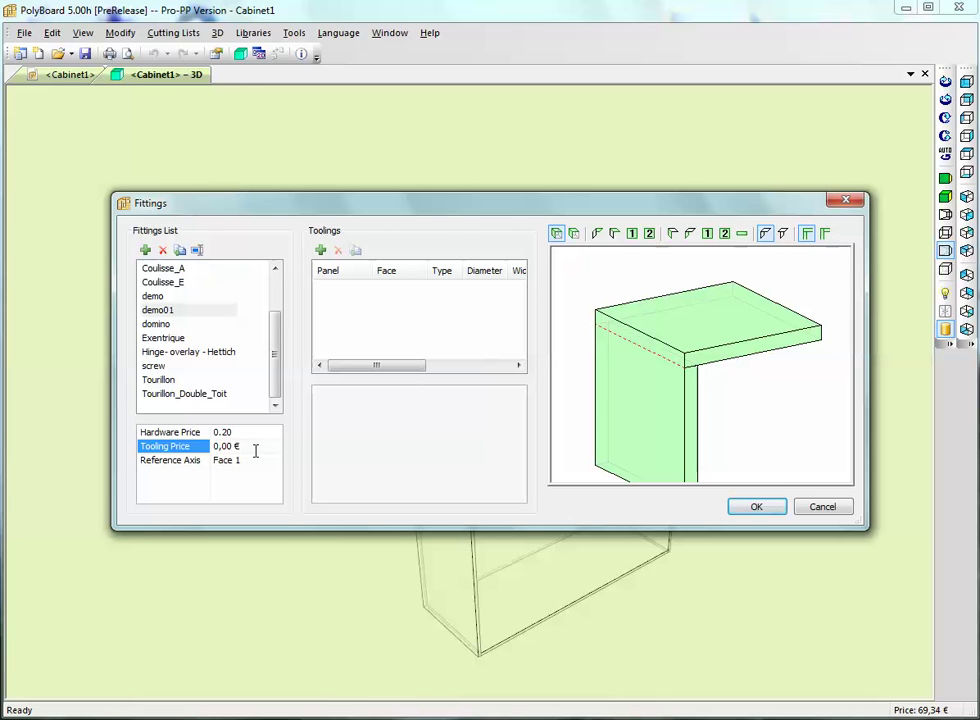
pyautogui.moveTo(255, 451); pyautogui.dragTo(204, 457)
pyautogui.write('.15')
pyautogui.click(256, 462)
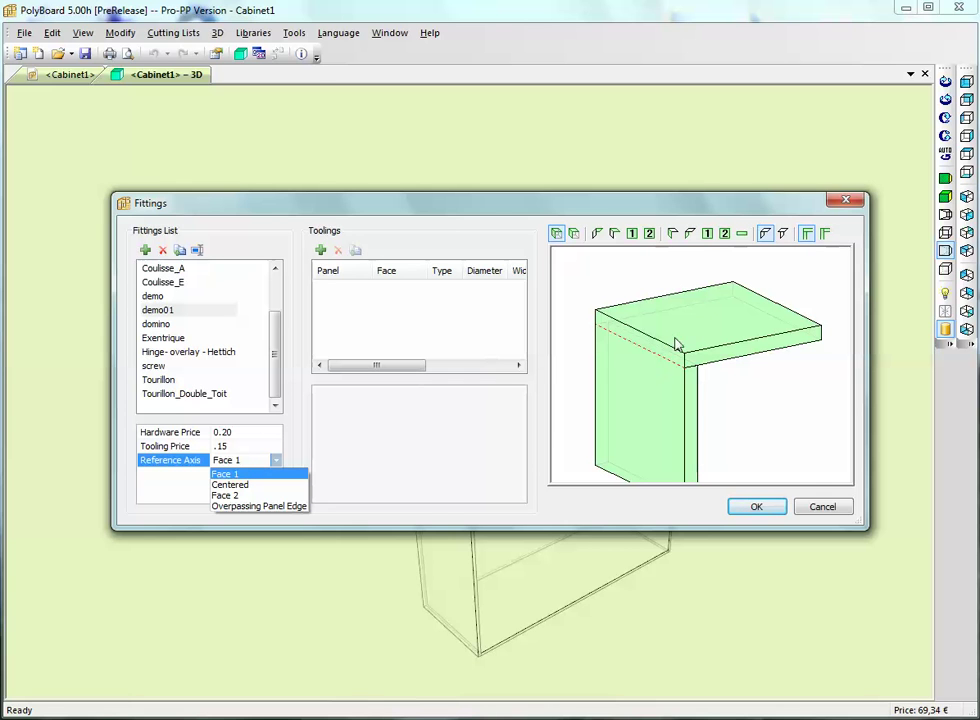
pyautogui.click(228, 485)
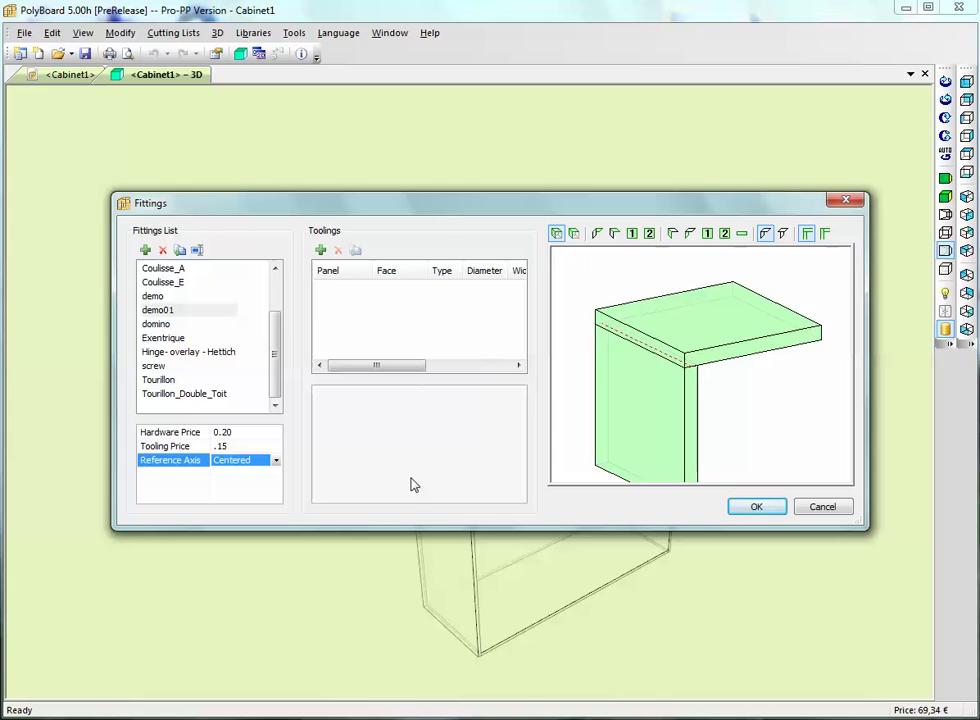
# Add a Groove tooling to demo01 on the Edge of the underpassing panel
pyautogui.click(321, 250)
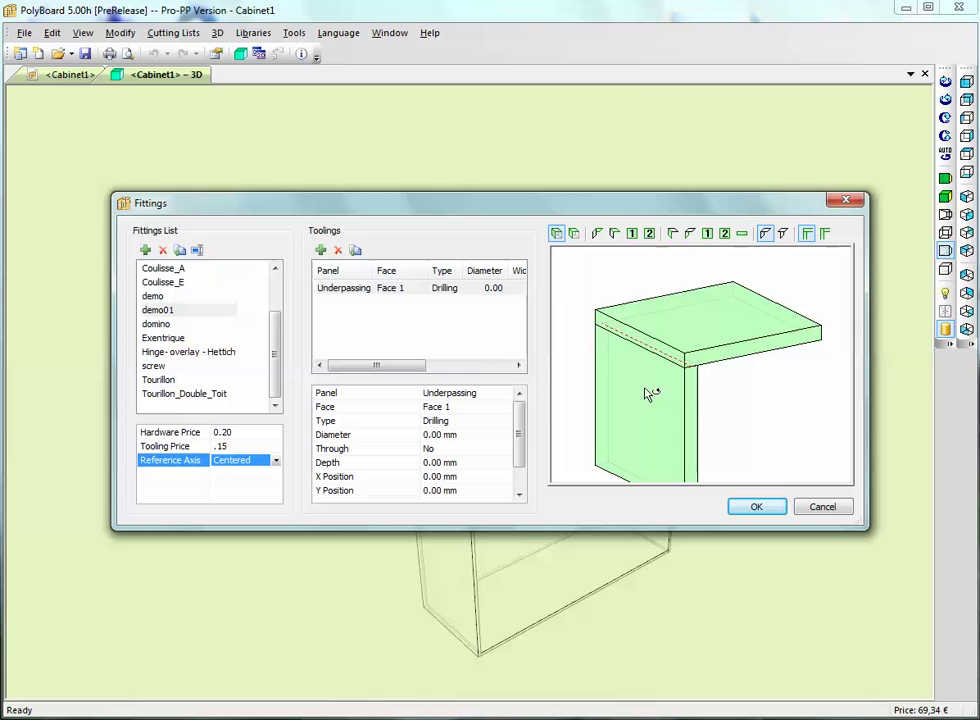
pyautogui.click(490, 408)
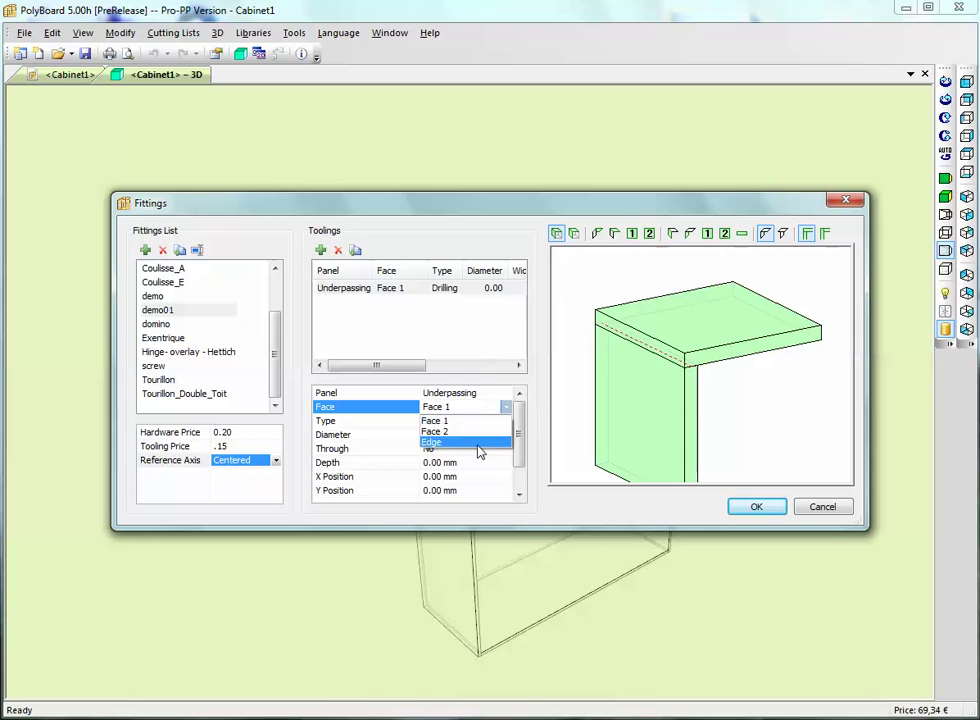
pyautogui.click(477, 443)
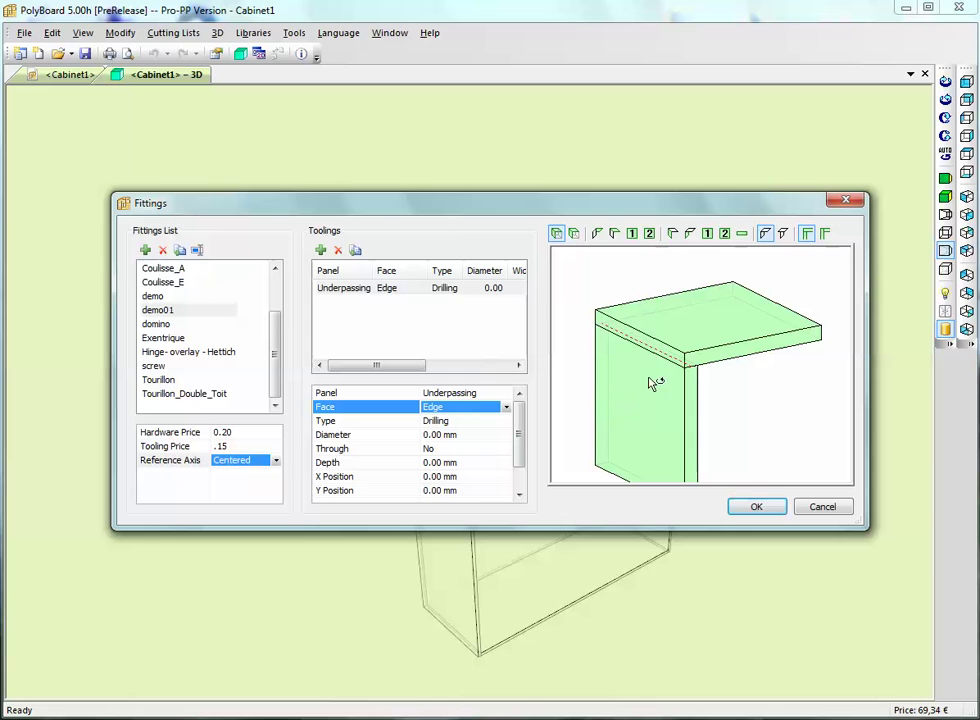
pyautogui.click(477, 421)
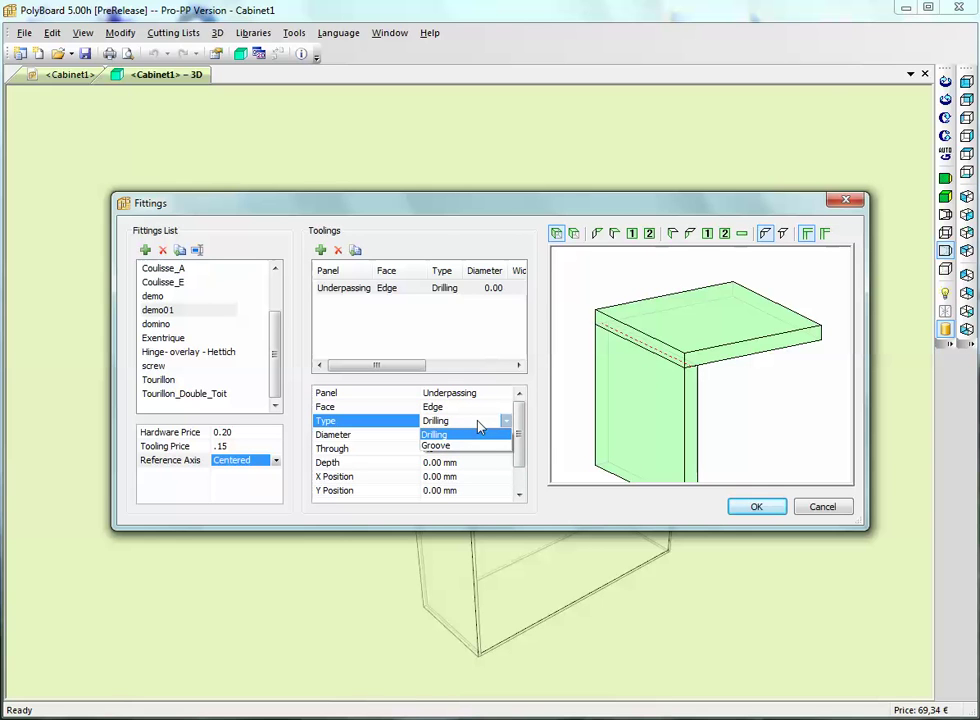
pyautogui.click(470, 446)
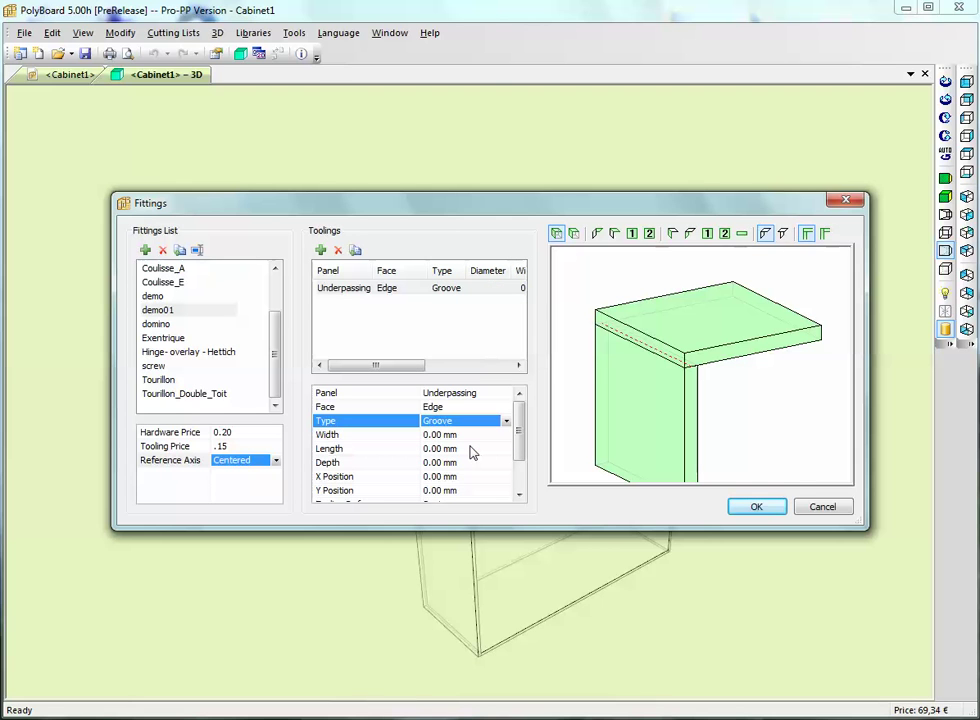
# Size the underpassing panel's edge groove to a width of 6 mm, a length of 40 mm and a depth of 25 mm
pyautogui.click(417, 439)
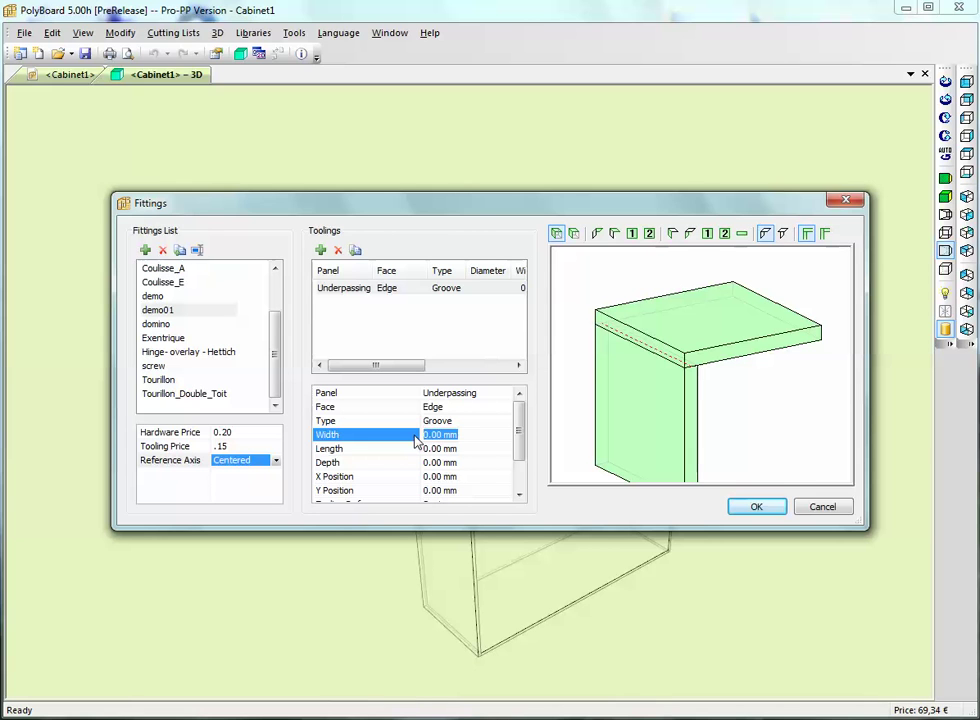
pyautogui.write('6')
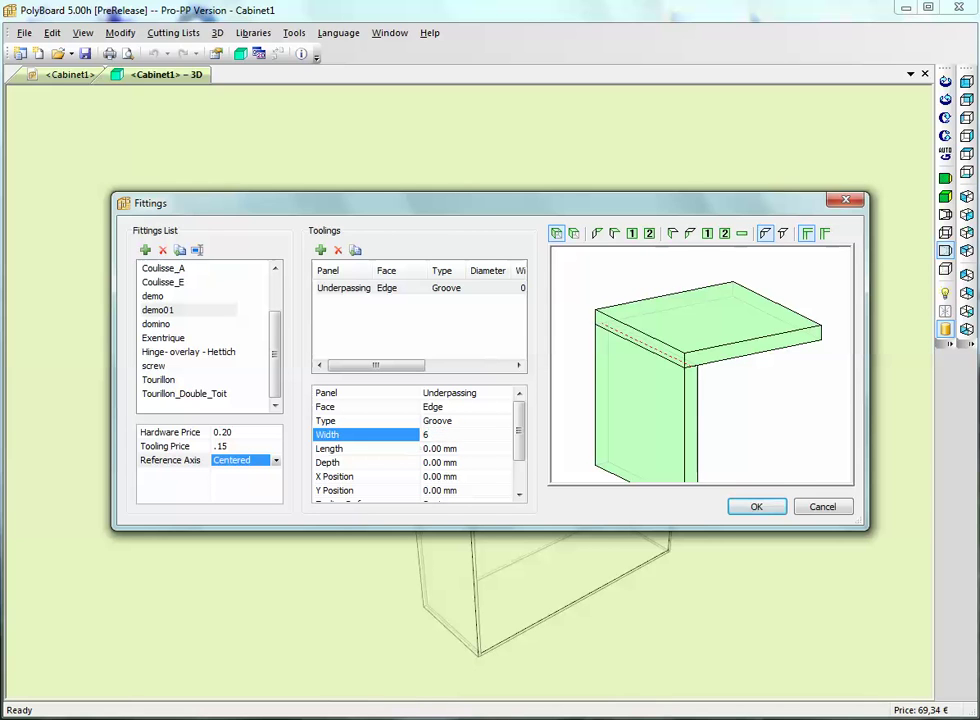
pyautogui.click(455, 449)
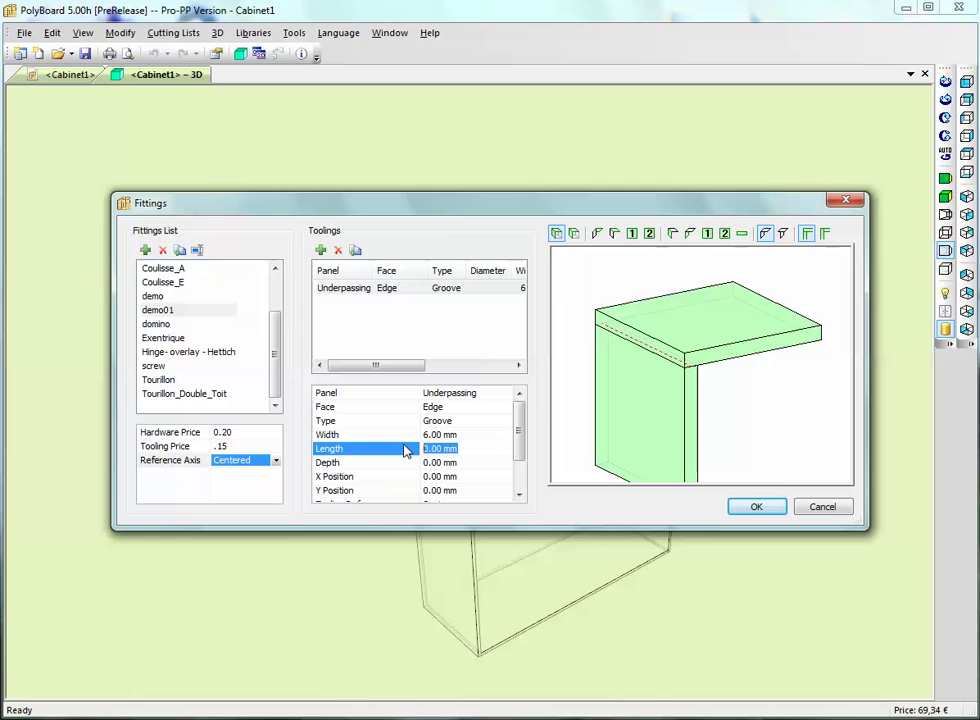
pyautogui.write('40')
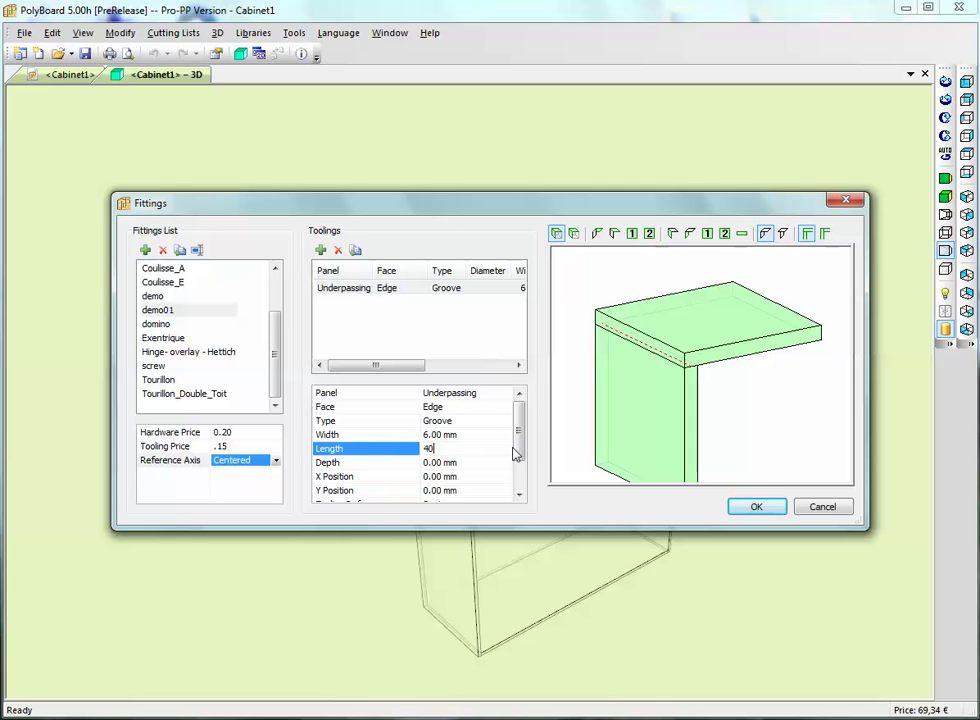
pyautogui.click(477, 466)
pyautogui.click(424, 463)
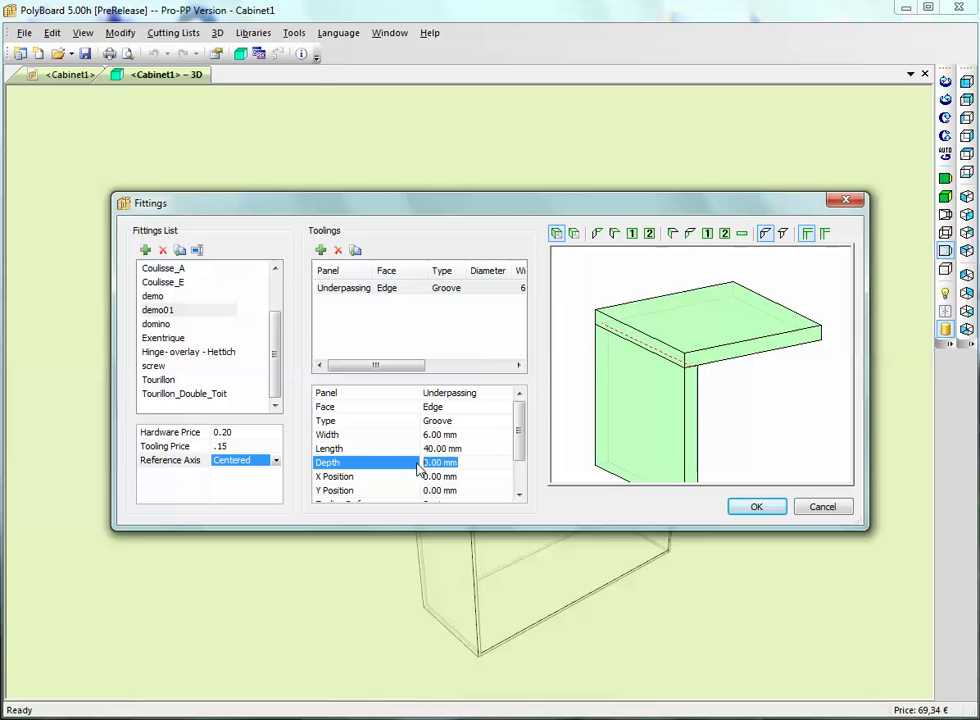
pyautogui.write('25')
pyautogui.scroll(-1, 521, 462)
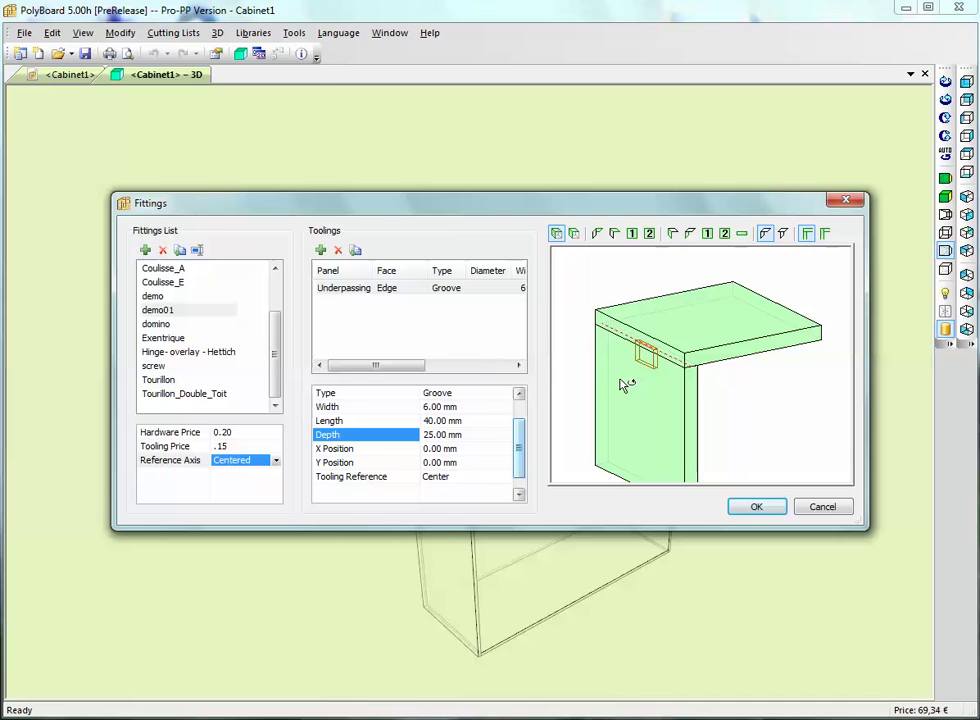
# Add a second tooling to demo01 as a Groove on the Inside Face of the overpassing panel
pyautogui.click(320, 249)
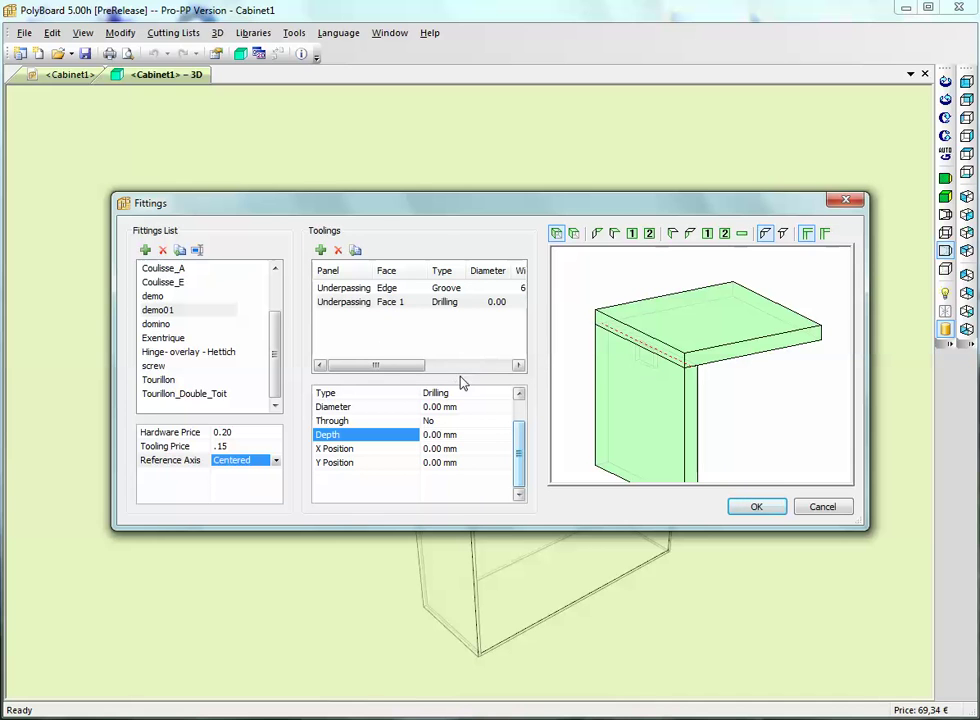
pyautogui.moveTo(524, 444); pyautogui.dragTo(521, 411)
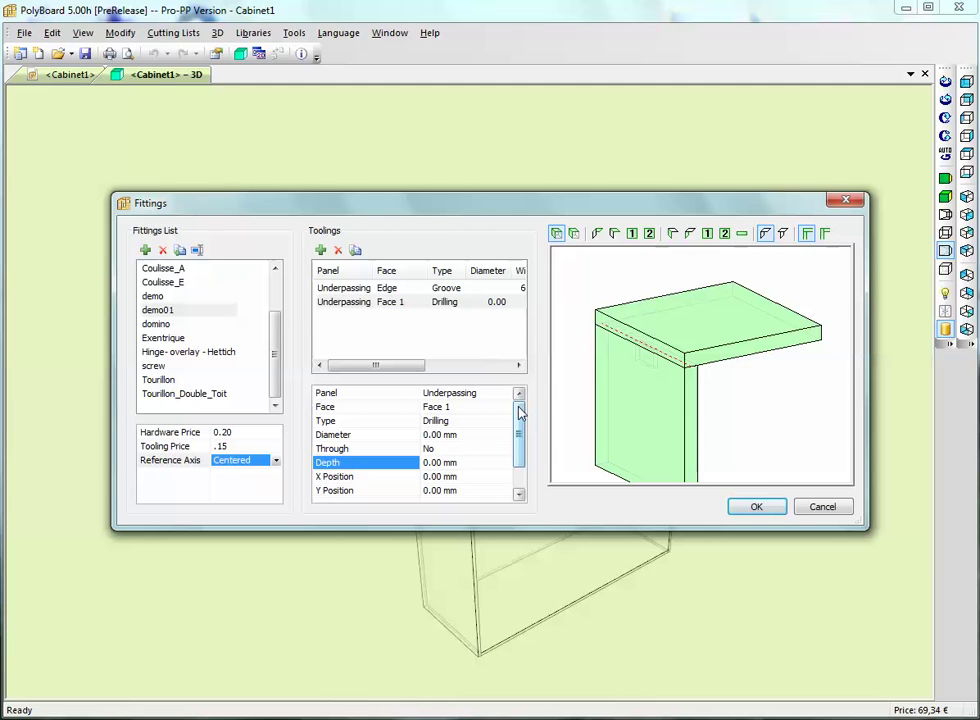
pyautogui.click(506, 393)
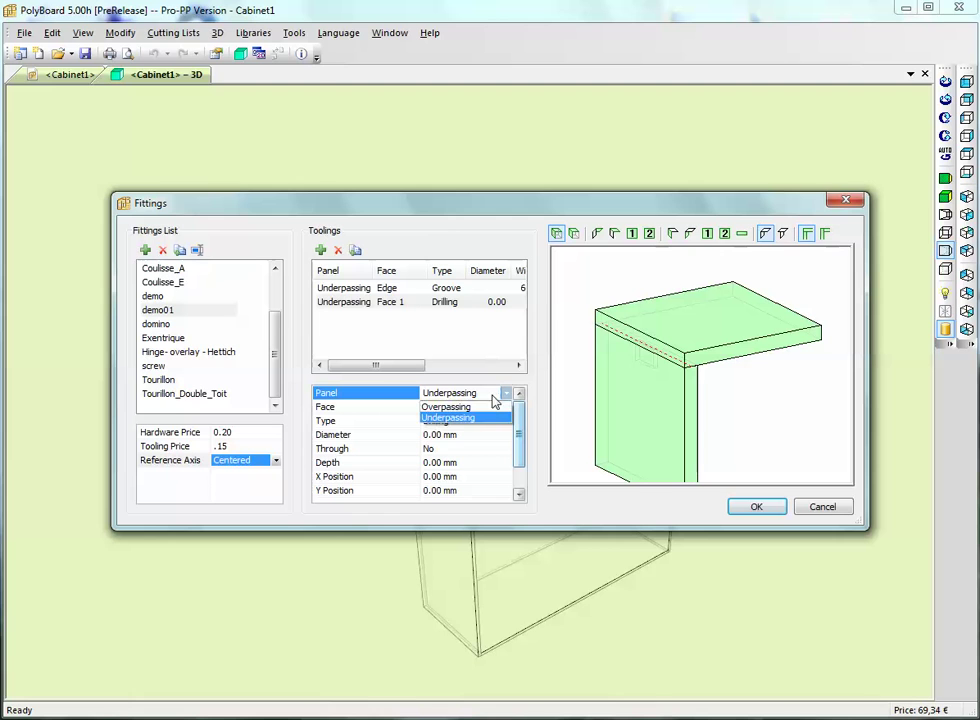
pyautogui.click(491, 406)
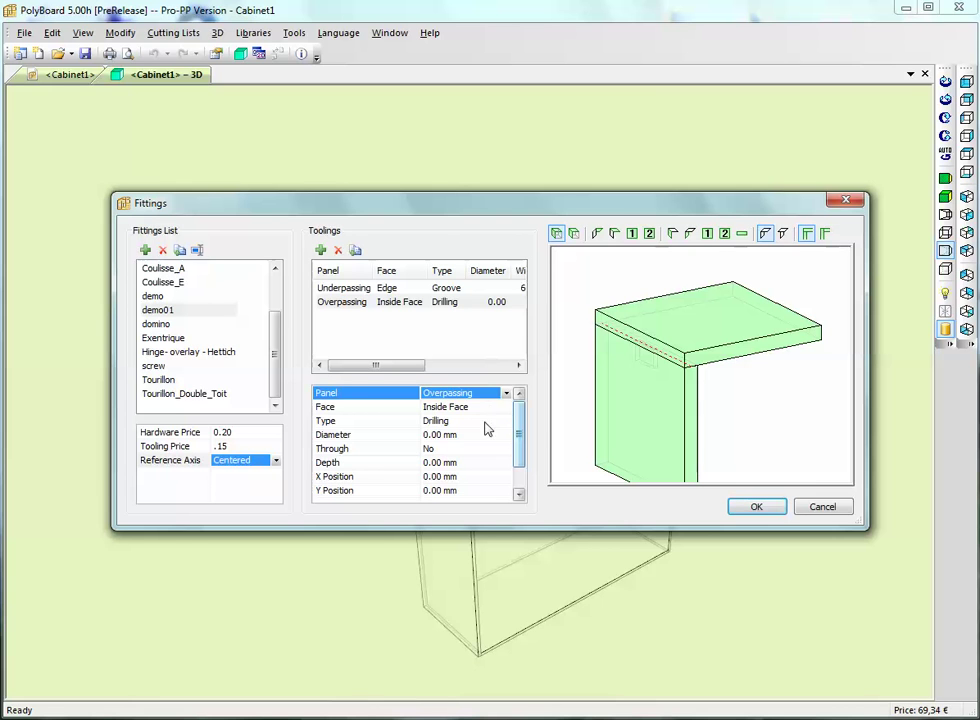
pyautogui.click(495, 421)
pyautogui.click(481, 454)
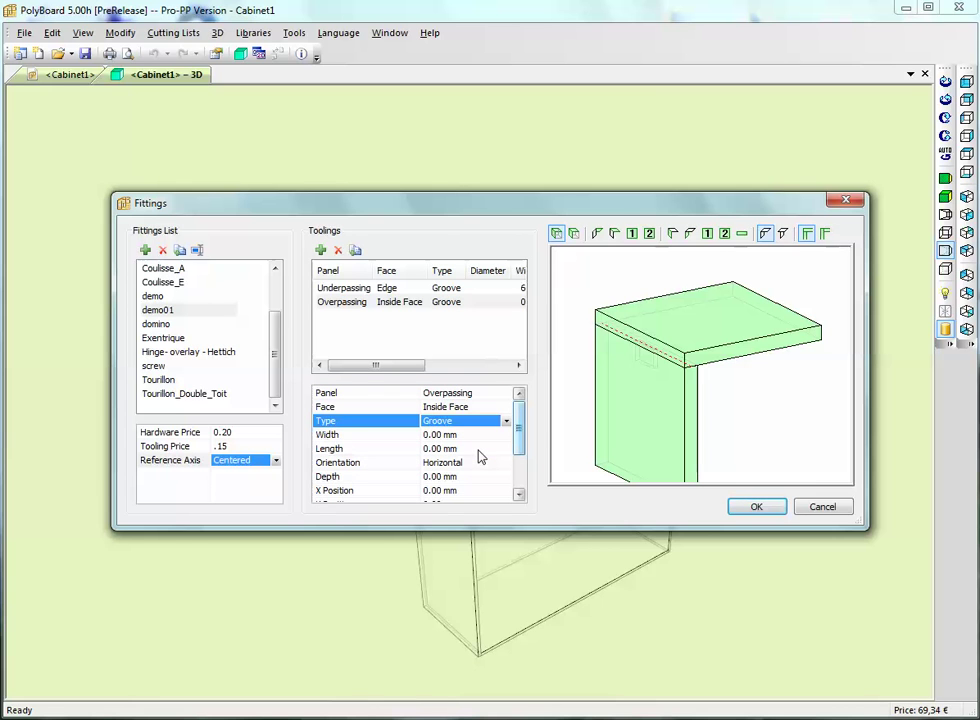
# Size the overpassing panel's groove to a width of 6 mm, a length of 40 mm and a depth of 15 mm
pyautogui.click(475, 435)
pyautogui.moveTo(451, 435); pyautogui.dragTo(397, 440)
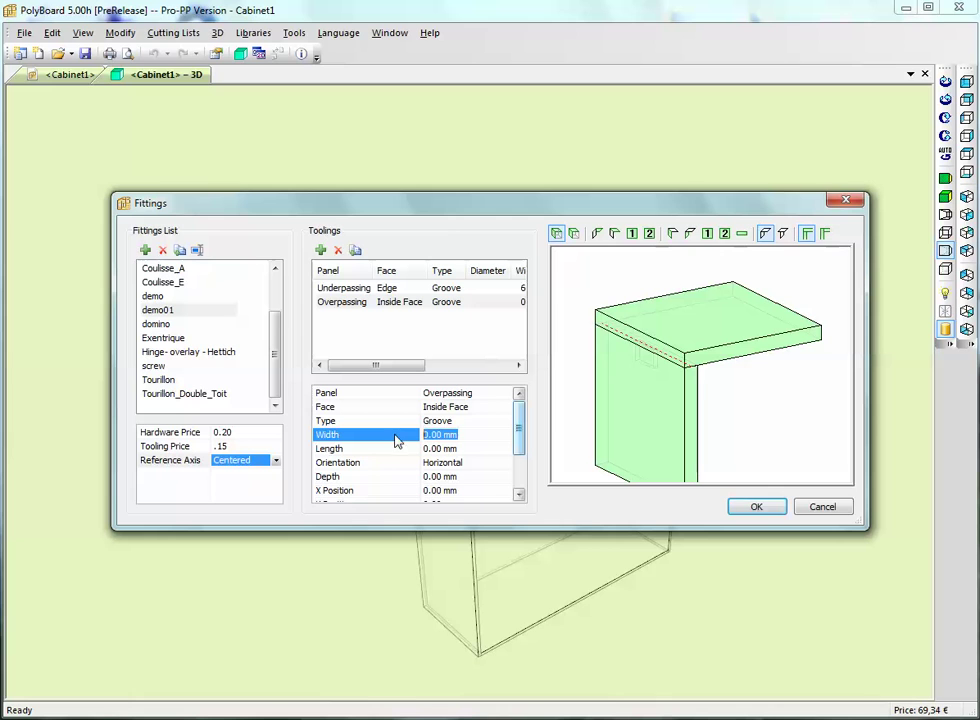
pyautogui.write('6')
pyautogui.click(483, 448)
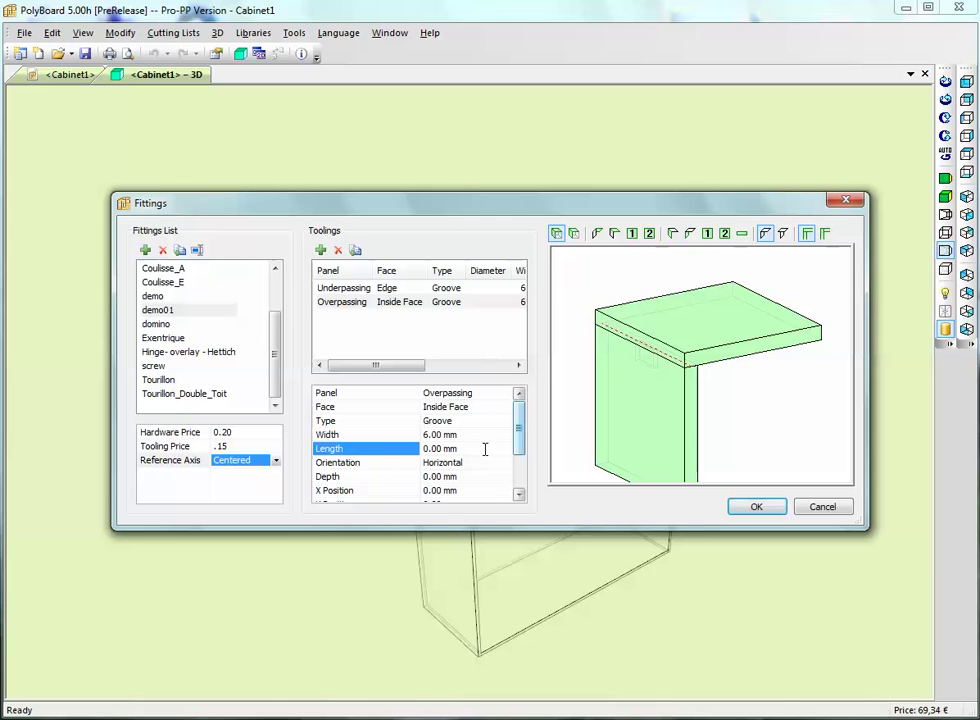
pyautogui.moveTo(483, 448); pyautogui.dragTo(393, 446)
pyautogui.write('4')
pyautogui.moveTo(522, 450); pyautogui.dragTo(422, 450)
pyautogui.click(492, 450)
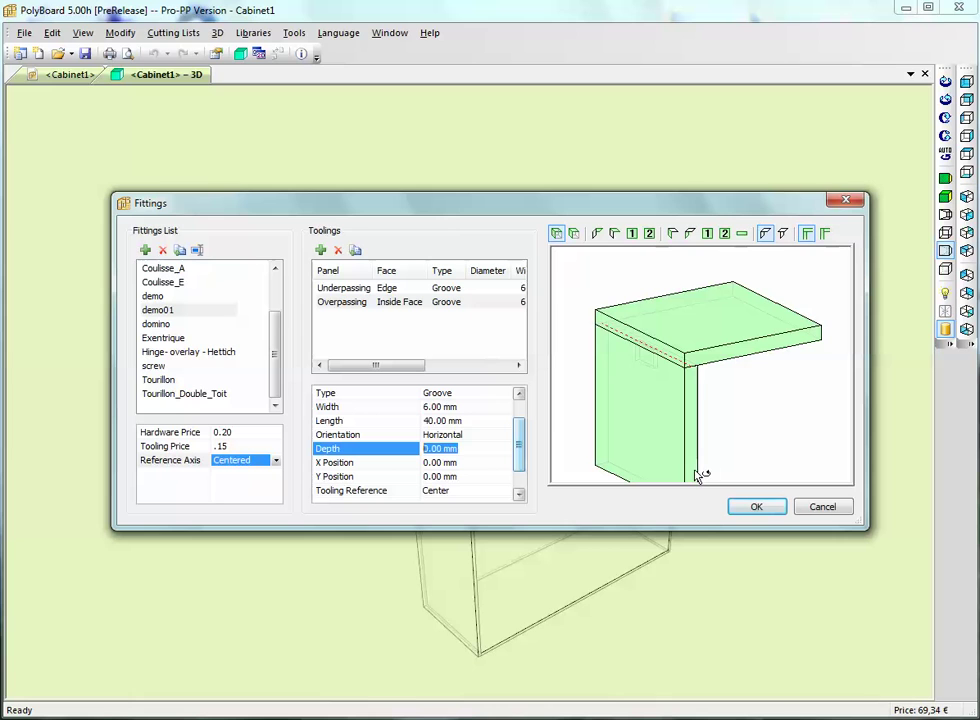
pyautogui.write('15')
pyautogui.click(481, 461)
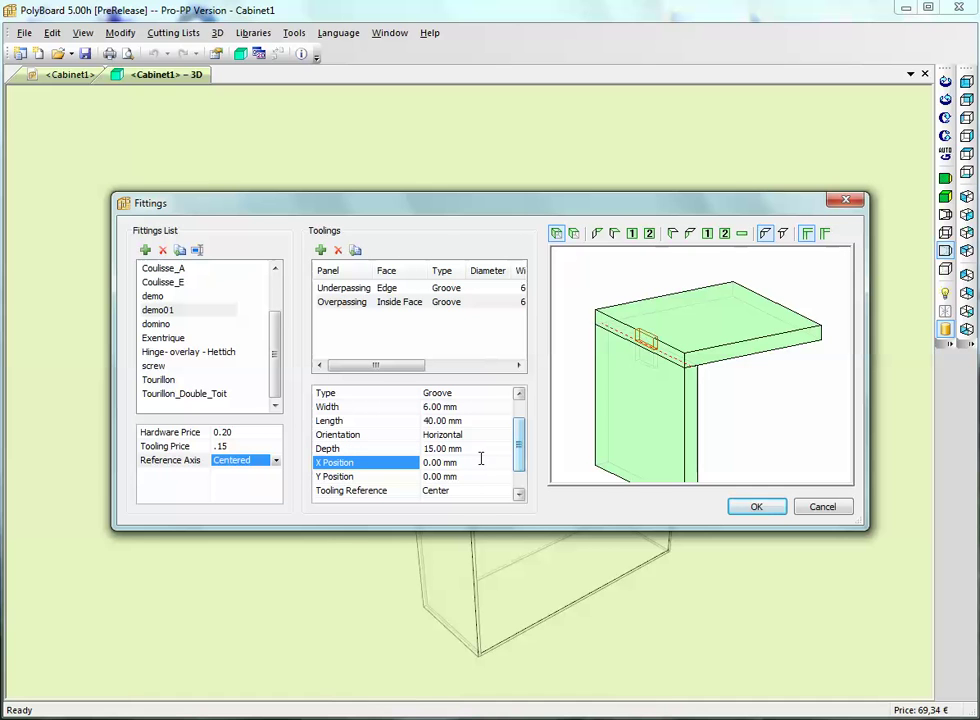
pyautogui.moveTo(640, 400)
pyautogui.mouseDown()
pyautogui.moveTo(680, 400)
pyautogui.moveTo(691, 376)
pyautogui.moveTo(672, 380)
pyautogui.moveTo(641, 365)
pyautogui.moveTo(628, 333)
pyautogui.moveTo(650, 396)
pyautogui.moveTo(669, 396)
pyautogui.moveTo(680, 416)
pyautogui.moveTo(632, 402)
pyautogui.moveTo(637, 383)
pyautogui.moveTo(650, 399)
pyautogui.mouseUp()
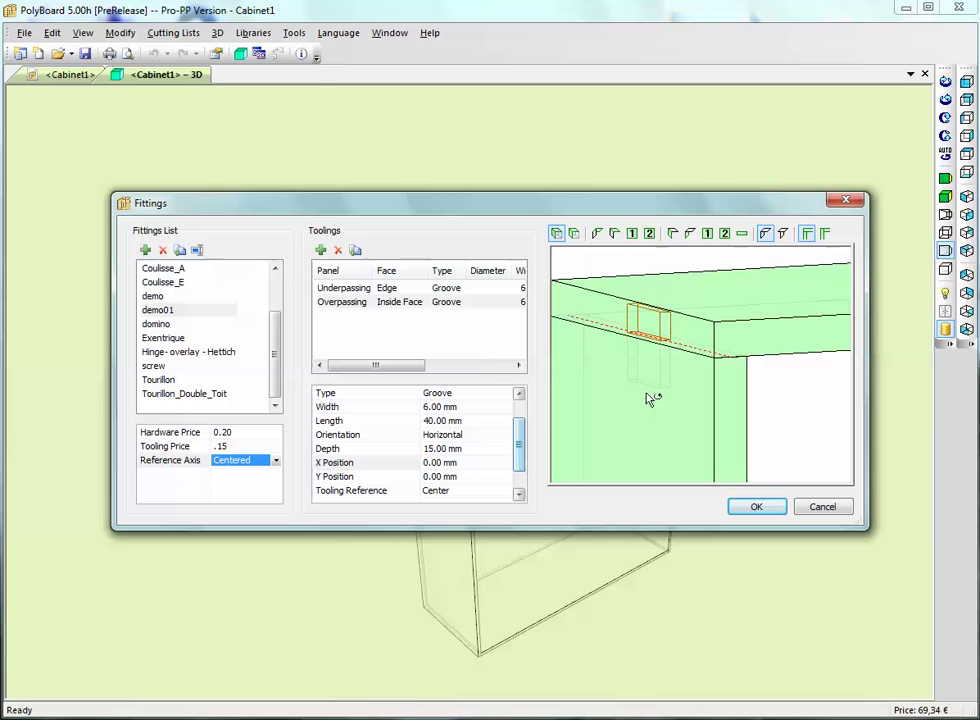
pyautogui.moveTo(648, 398); pyautogui.dragTo(656, 437)
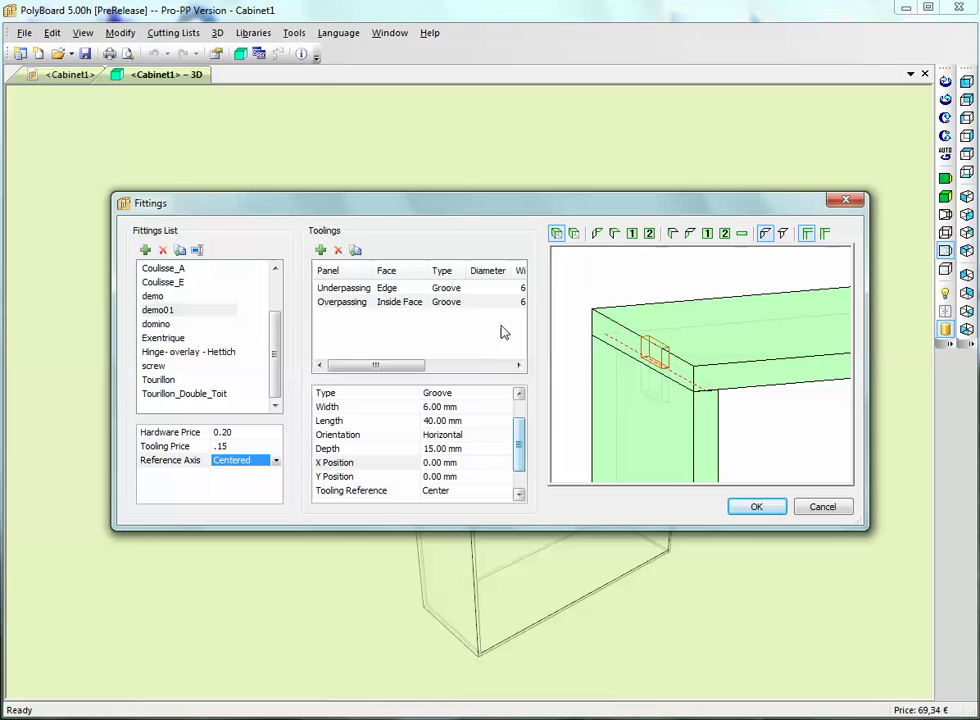
# Add a 4 mm diameter through Drilling on the Inside Face of the overpassing panel
pyautogui.click(320, 249)
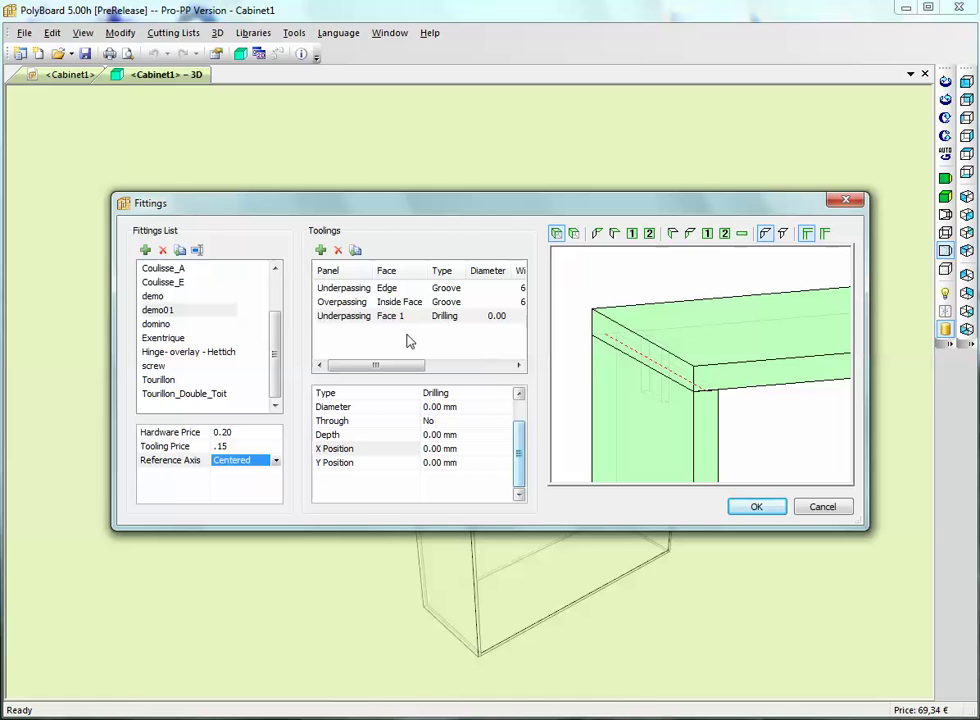
pyautogui.moveTo(519, 444); pyautogui.dragTo(518, 409)
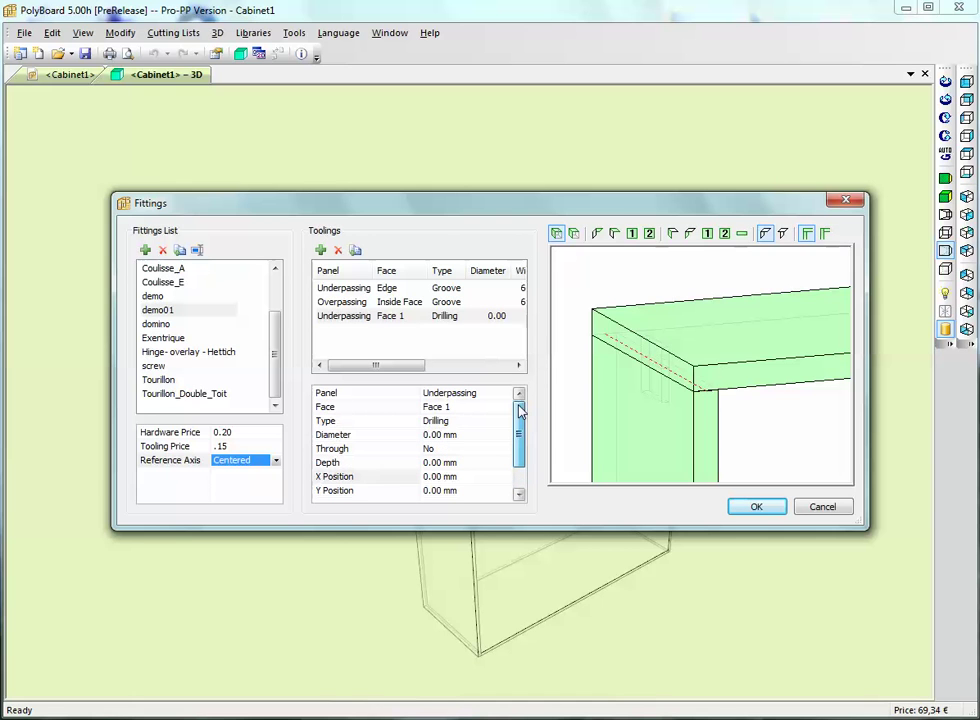
pyautogui.click(483, 394)
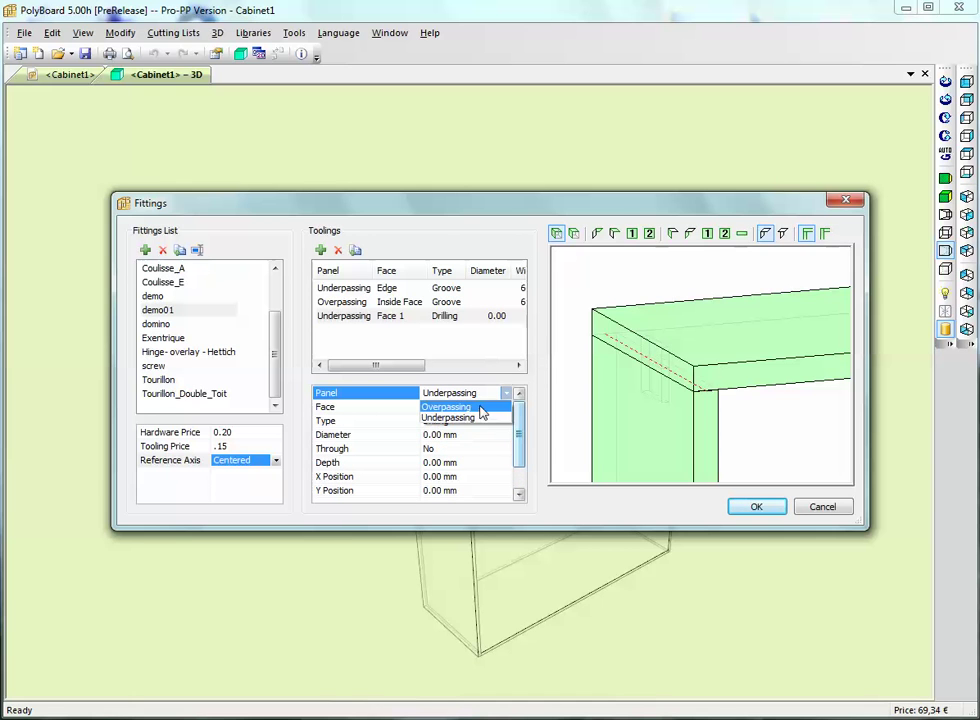
pyautogui.click(448, 406)
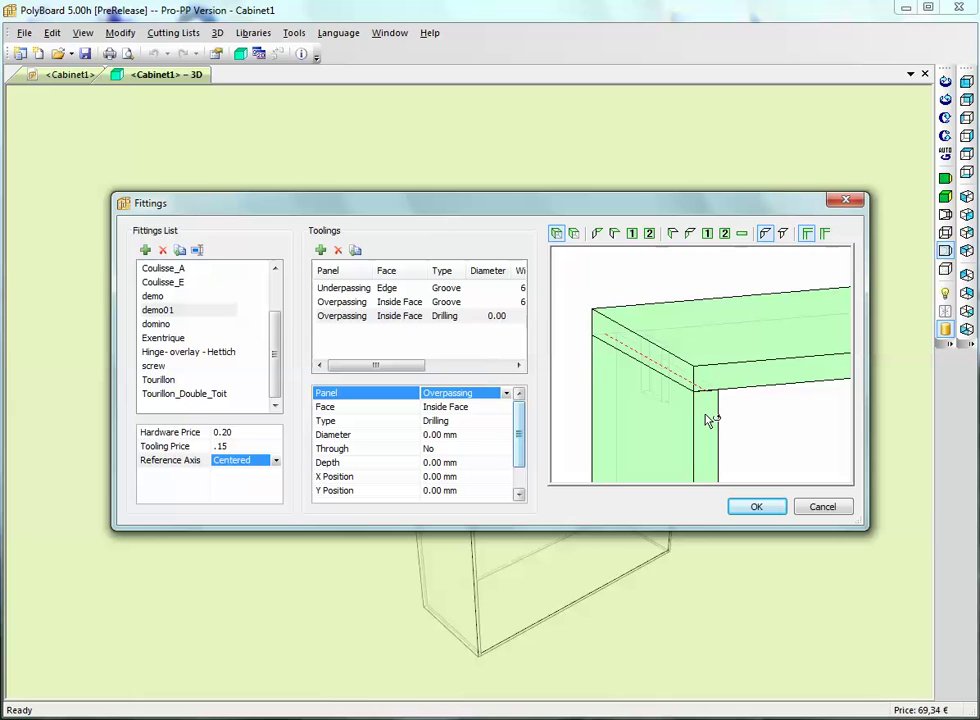
pyautogui.click(467, 436)
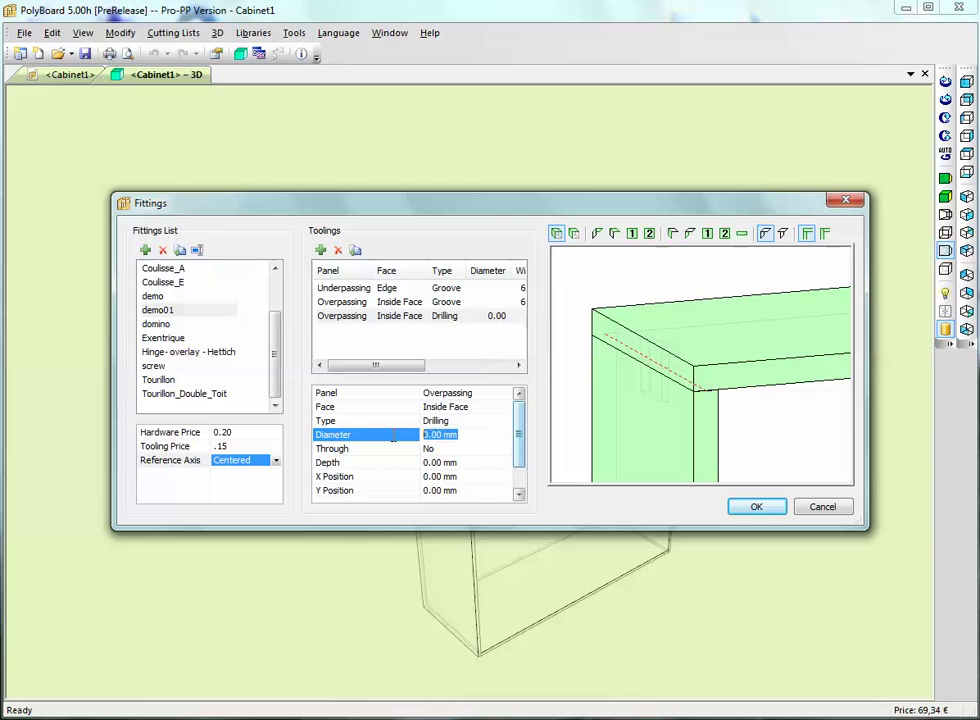
pyautogui.write('4')
pyautogui.click(464, 453)
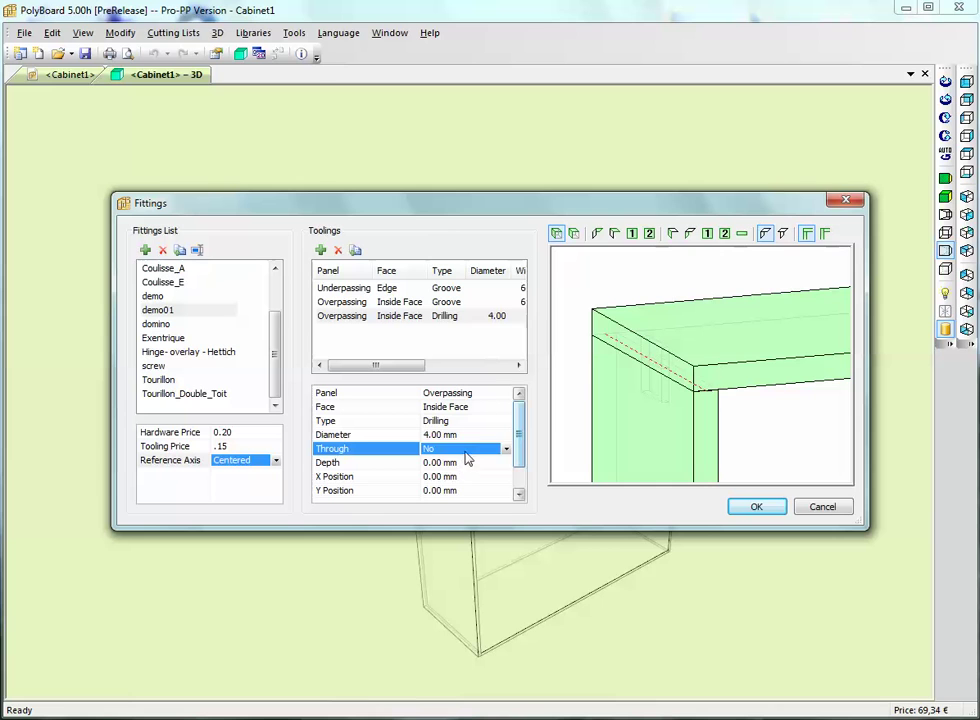
pyautogui.click(467, 452)
pyautogui.click(466, 462)
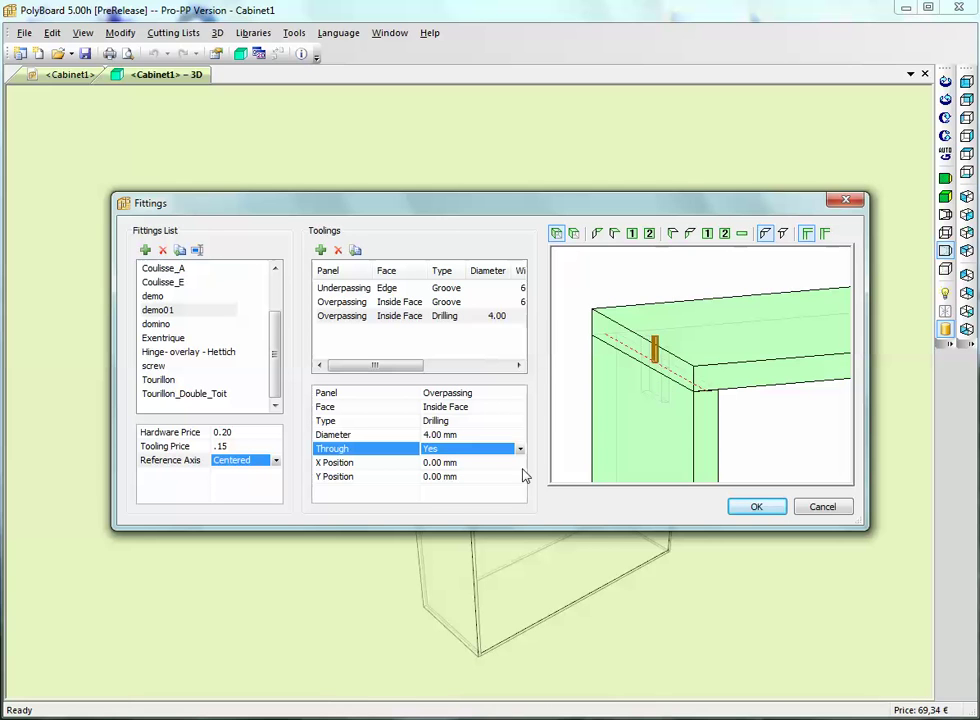
# Set the X Position of the overpassing panel's drilling to 30 mm and inspect its placement in the preview
pyautogui.click(481, 462)
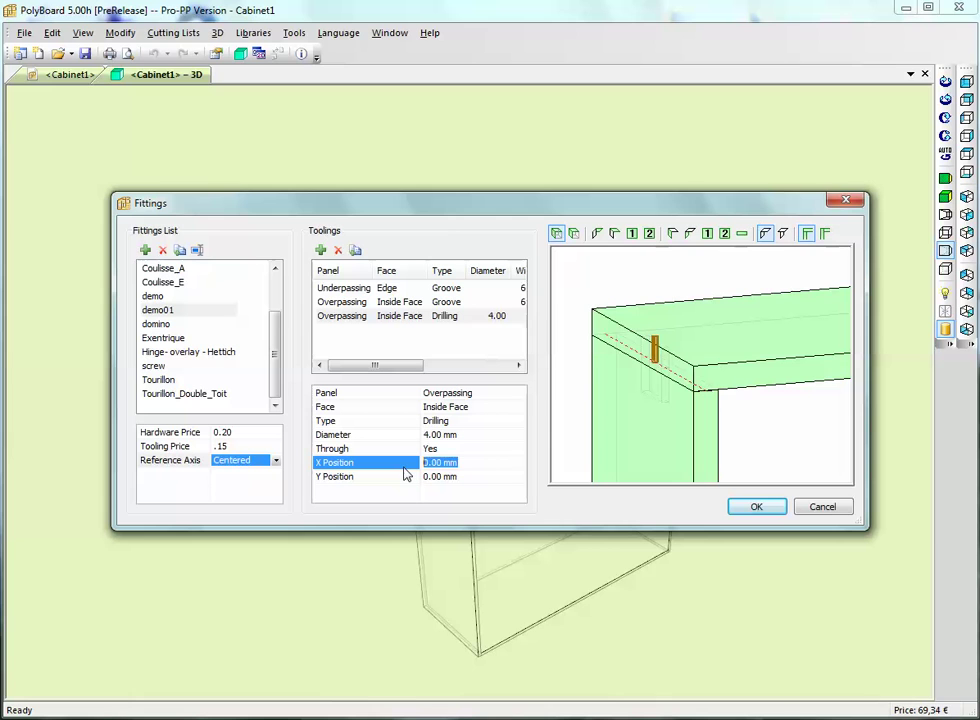
pyautogui.write('30')
pyautogui.click(473, 477)
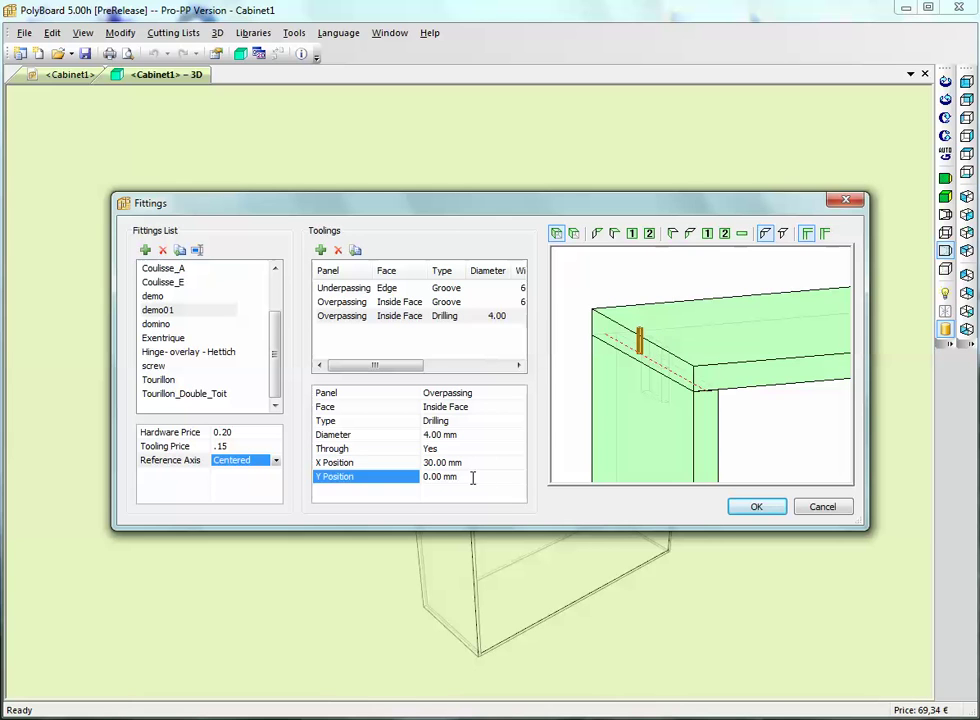
pyautogui.moveTo(621, 429); pyautogui.dragTo(672, 437)
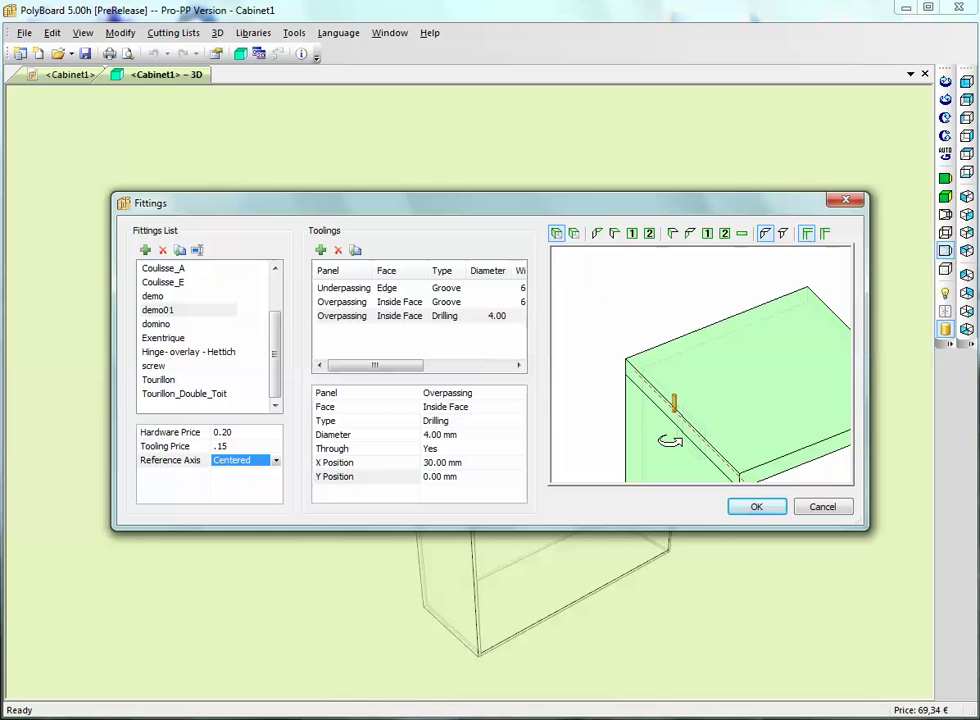
pyautogui.scroll(3, 688, 414)
pyautogui.scroll(-5, 688, 418)
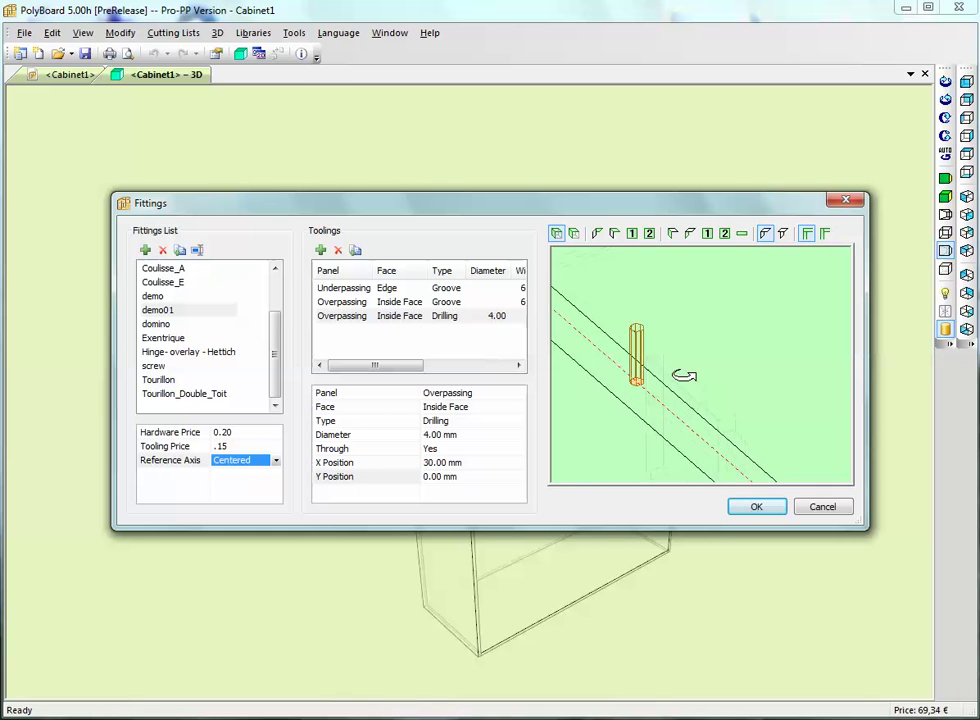
pyautogui.moveTo(669, 410); pyautogui.dragTo(637, 396)
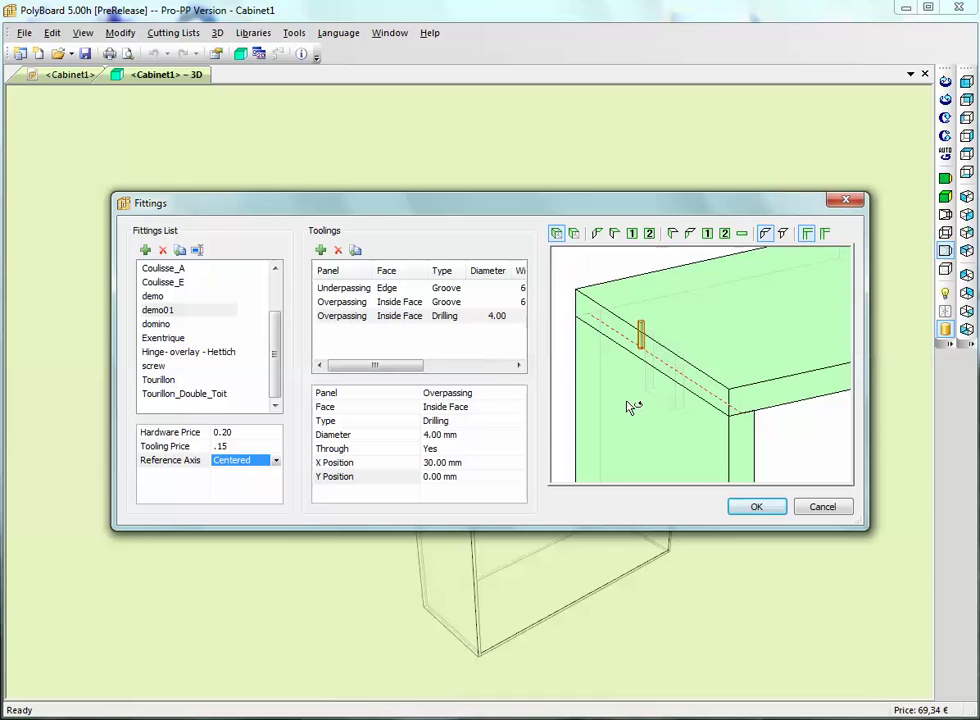
# Add a second Drilling on the overpassing panel's Inside Face, 4 mm in diameter and going through
pyautogui.click(320, 250)
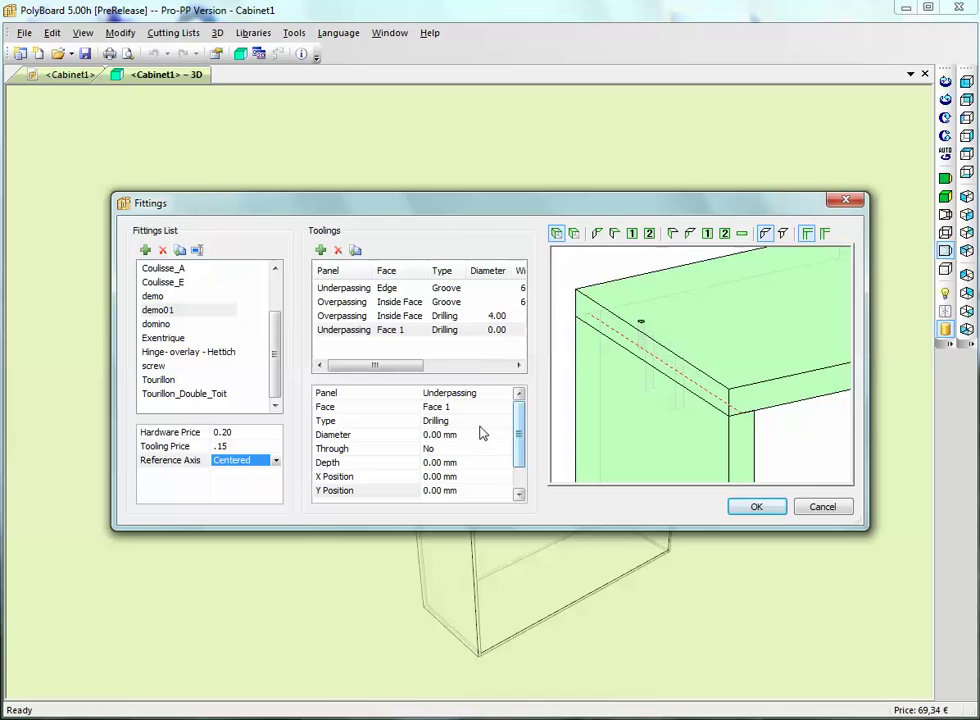
pyautogui.click(490, 394)
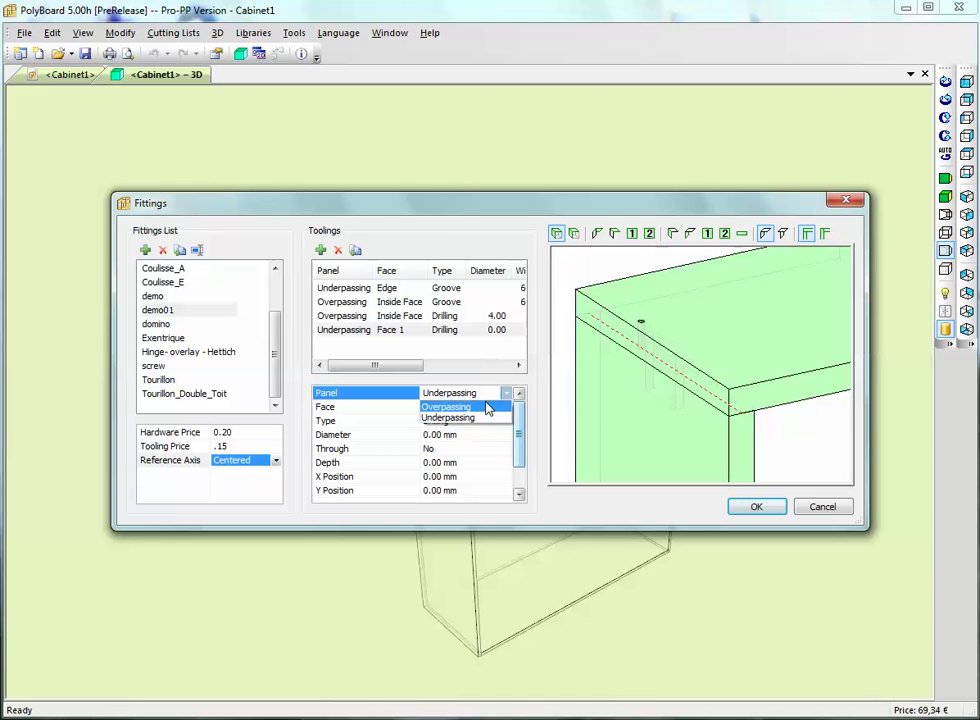
pyautogui.click(486, 406)
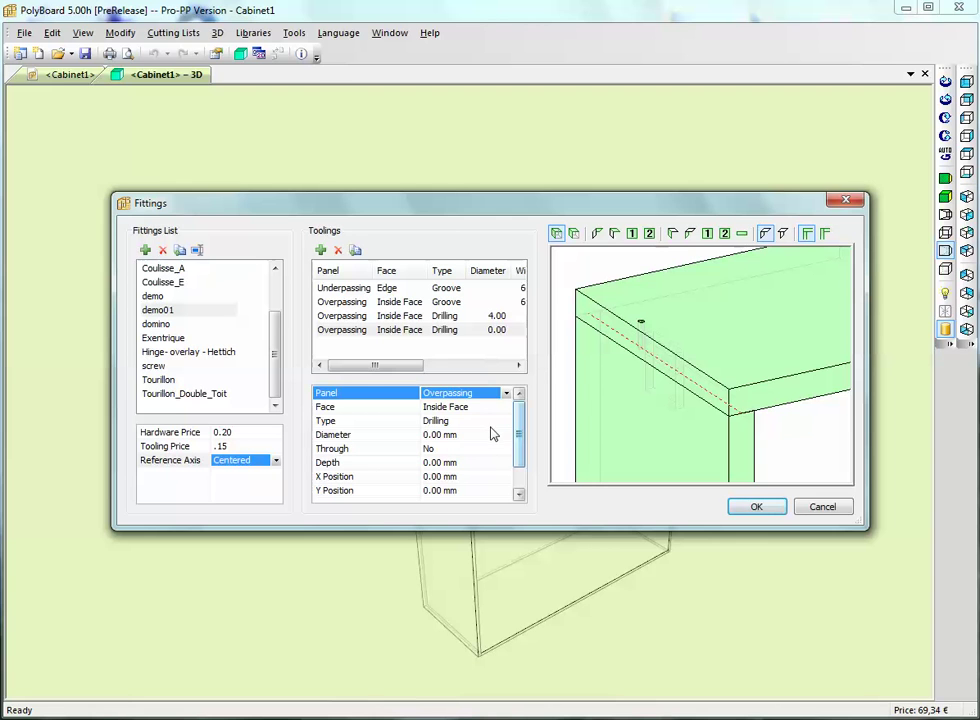
pyautogui.click(430, 436)
pyautogui.write('4')
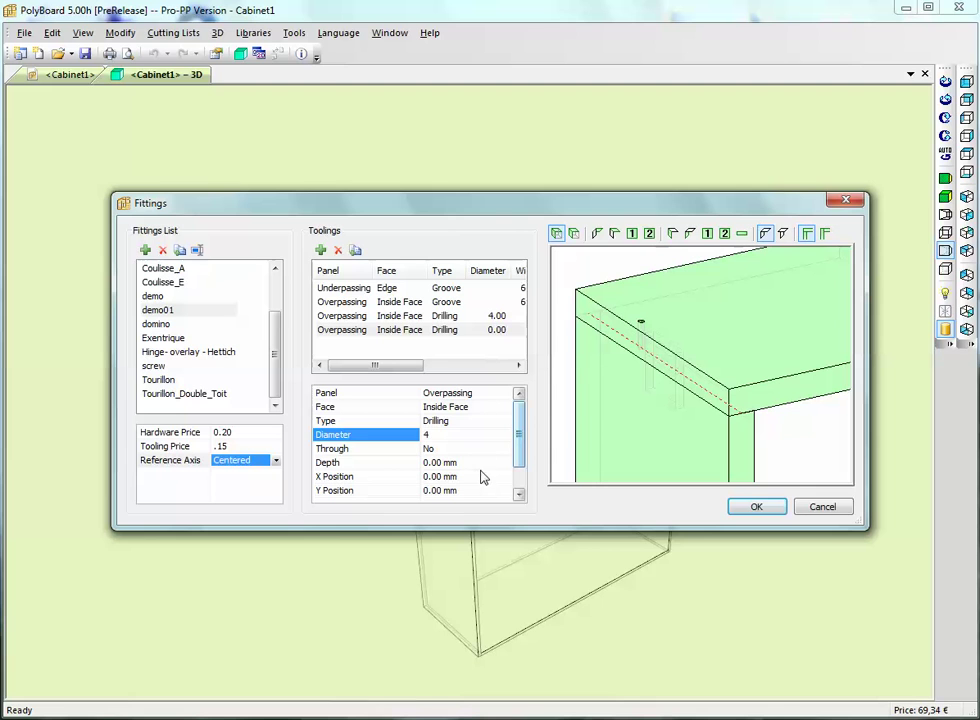
pyautogui.click(480, 451)
pyautogui.click(480, 449)
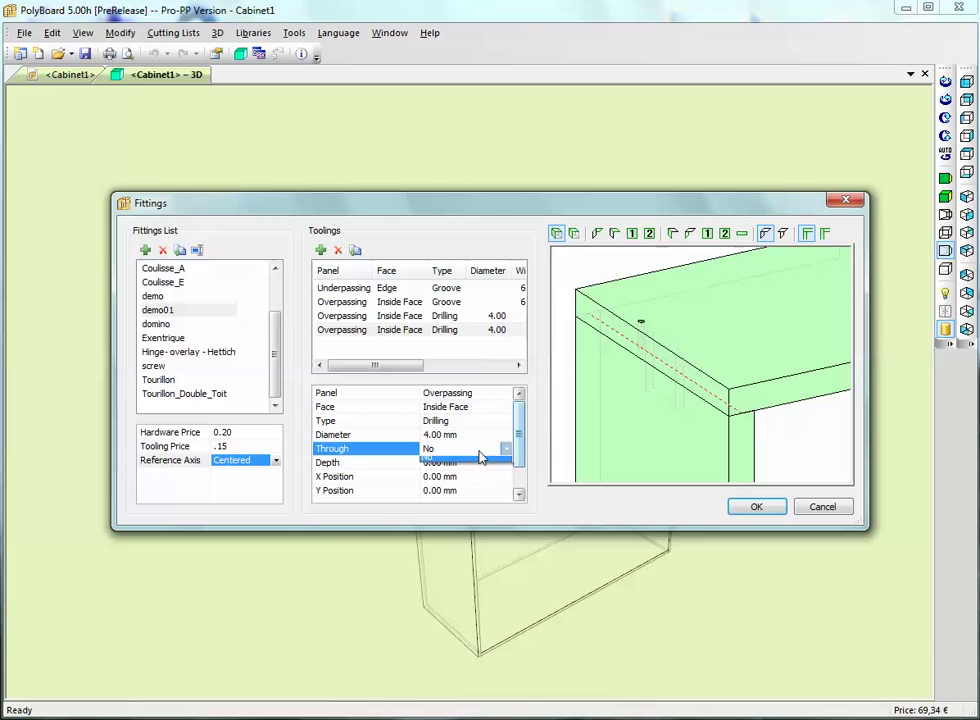
pyautogui.click(470, 462)
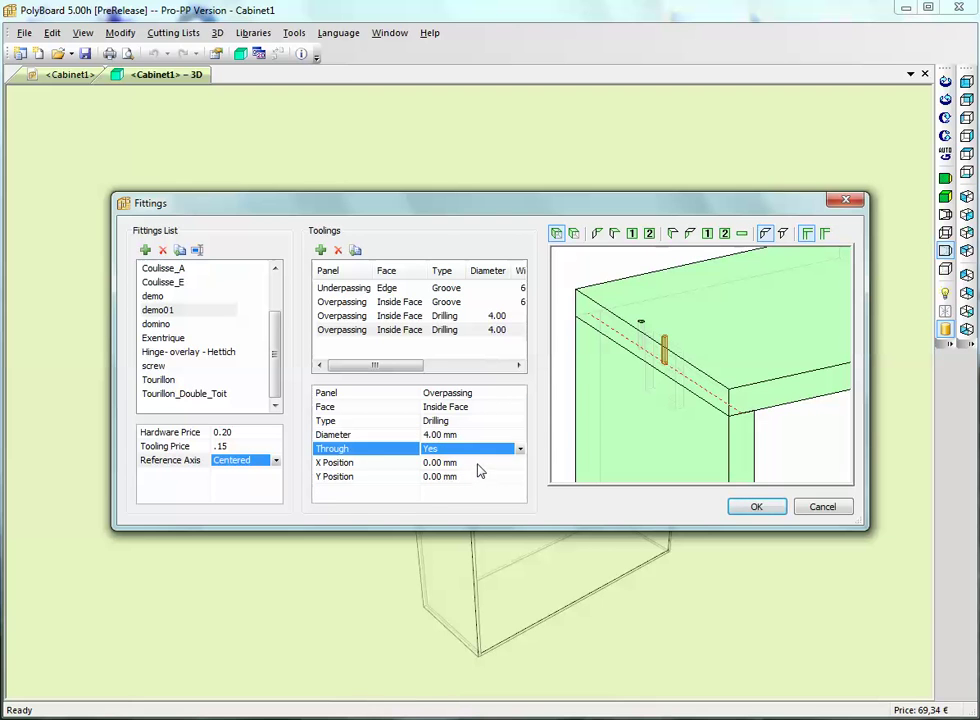
# Set the X Position of the overpassing panel's second drilling to -30 mm and inspect both drillings in the preview
pyautogui.click(455, 464)
pyautogui.write('-')
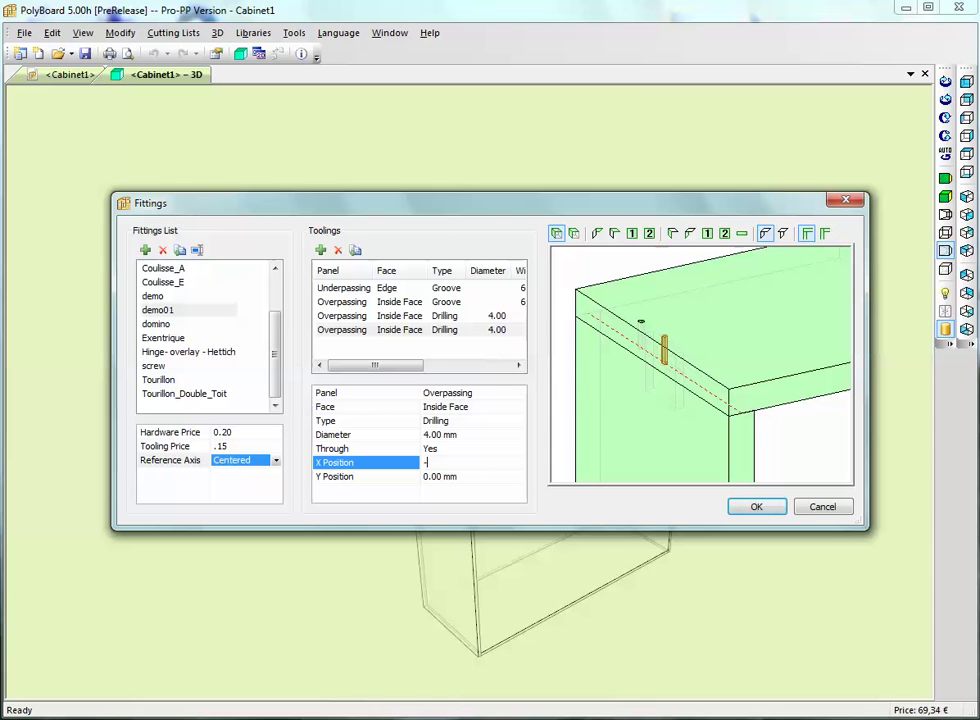
pyautogui.write('30')
pyautogui.click(501, 476)
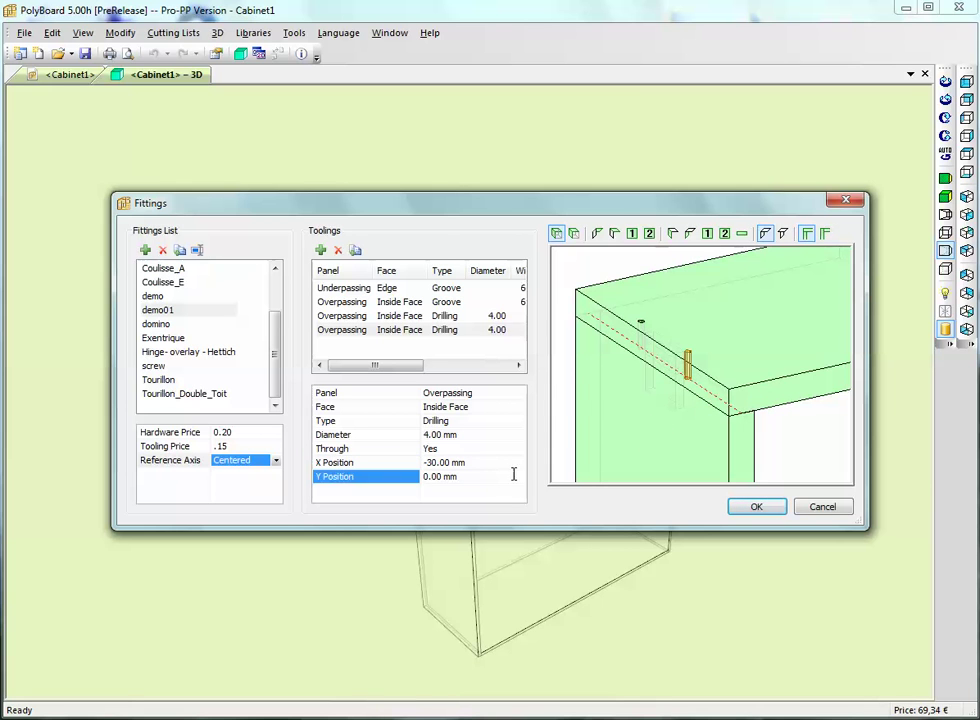
pyautogui.moveTo(663, 372); pyautogui.dragTo(700, 365)
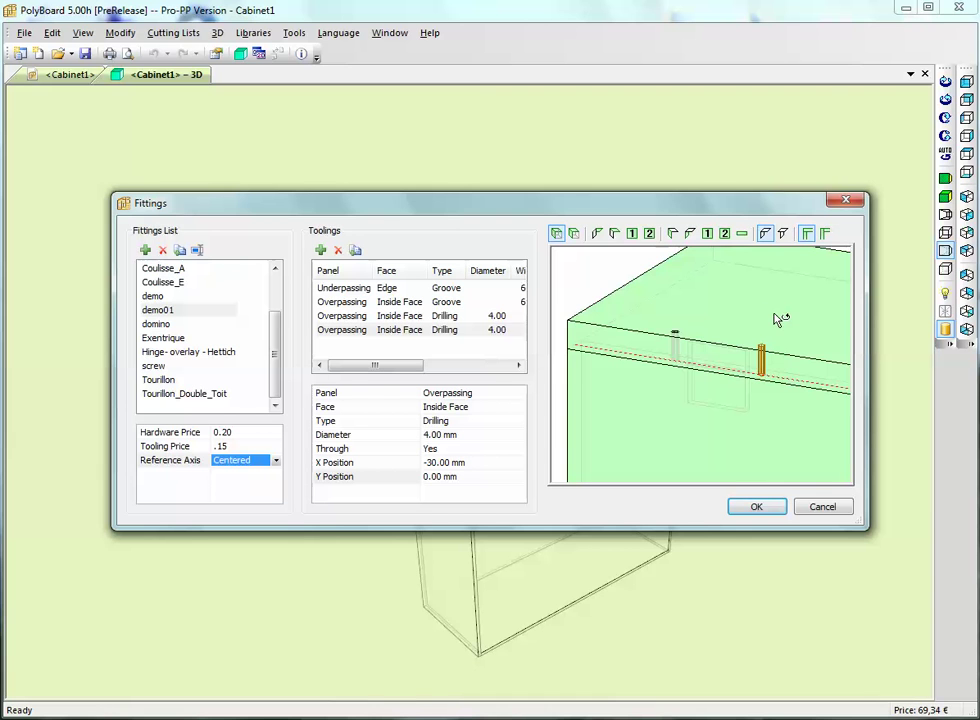
pyautogui.moveTo(754, 402); pyautogui.dragTo(620, 291)
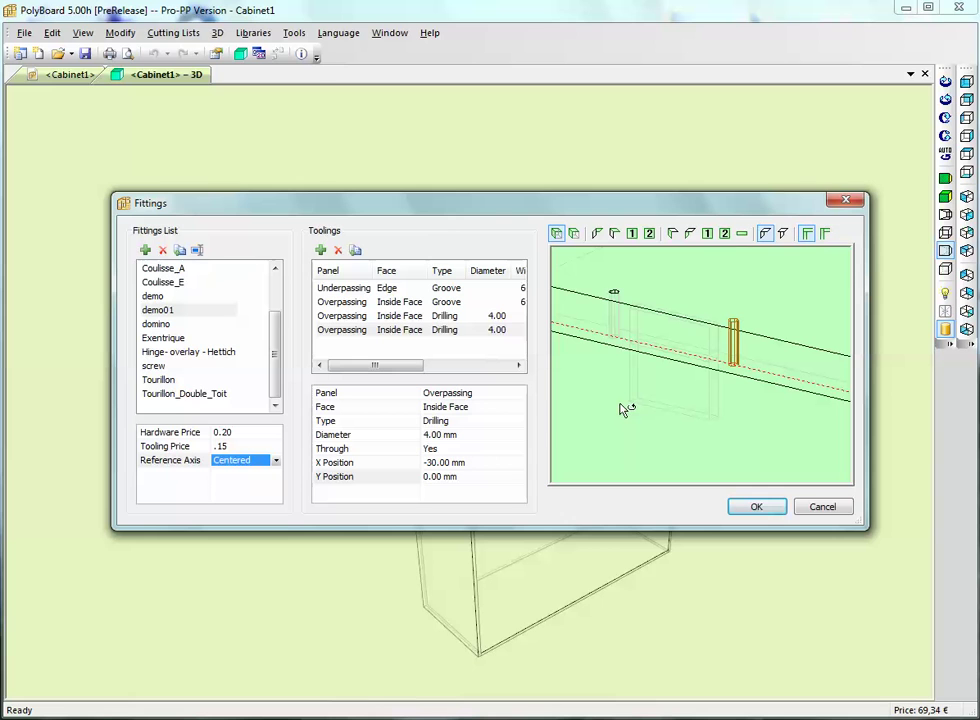
# Add a Drilling on the Edge of the underpassing panel, 3 mm in diameter and 25 mm deep
pyautogui.click(320, 250)
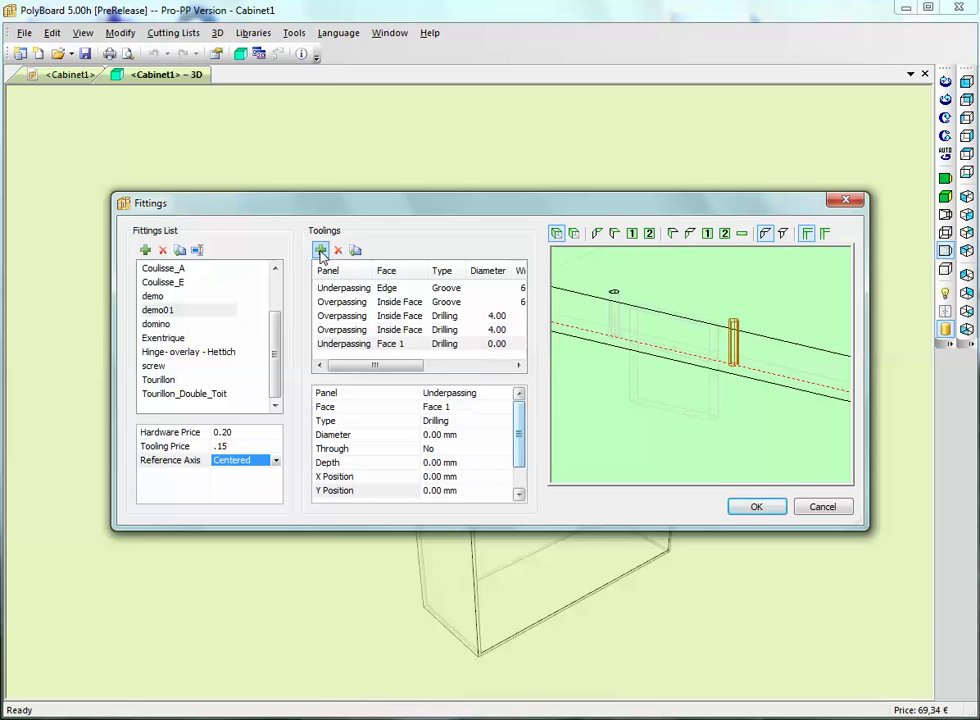
pyautogui.click(468, 410)
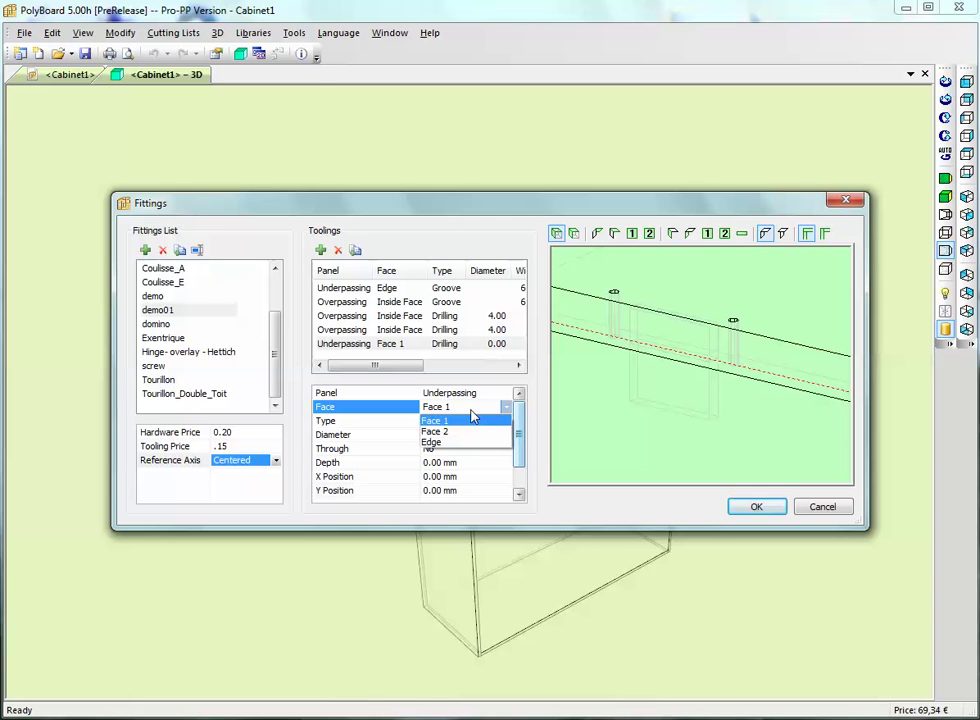
pyautogui.click(471, 444)
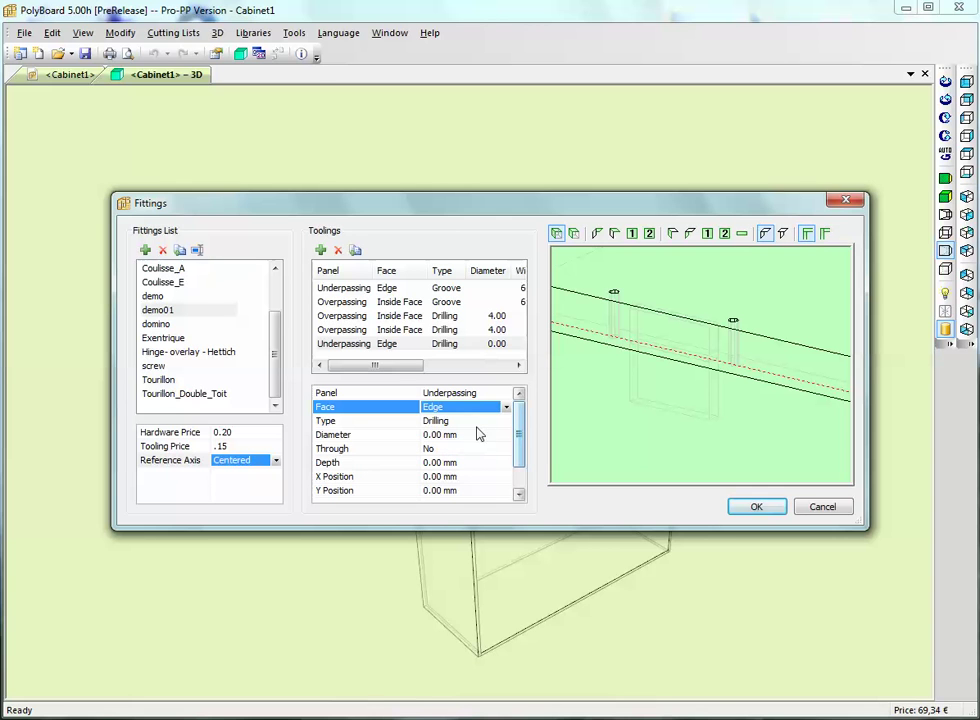
pyautogui.click(479, 434)
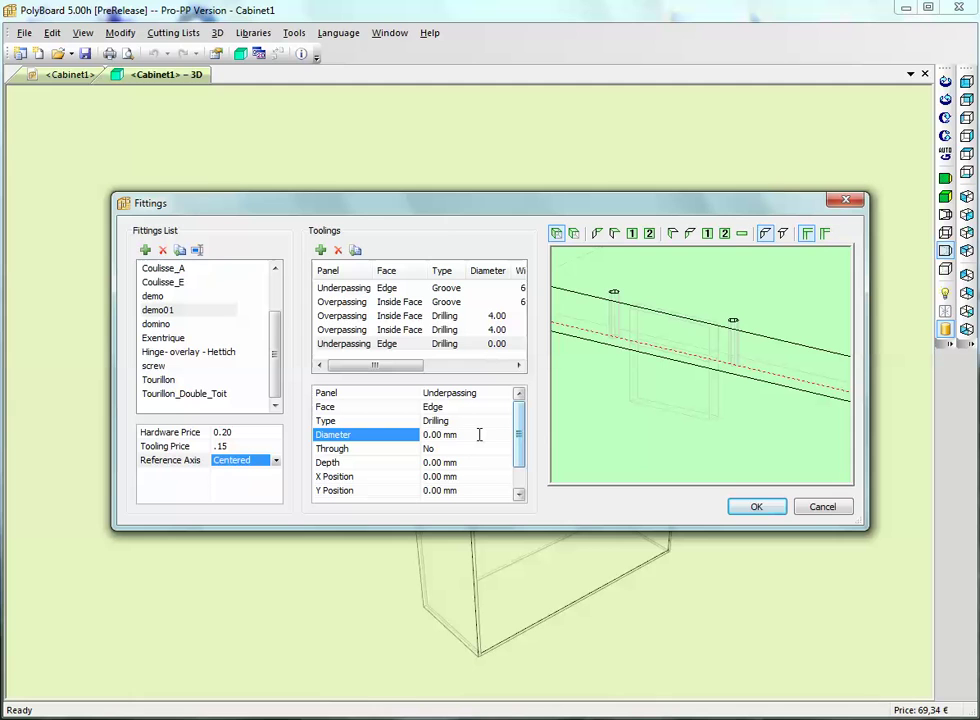
pyautogui.moveTo(479, 434); pyautogui.dragTo(418, 441)
pyautogui.write('3')
pyautogui.click(486, 473)
pyautogui.click(413, 460)
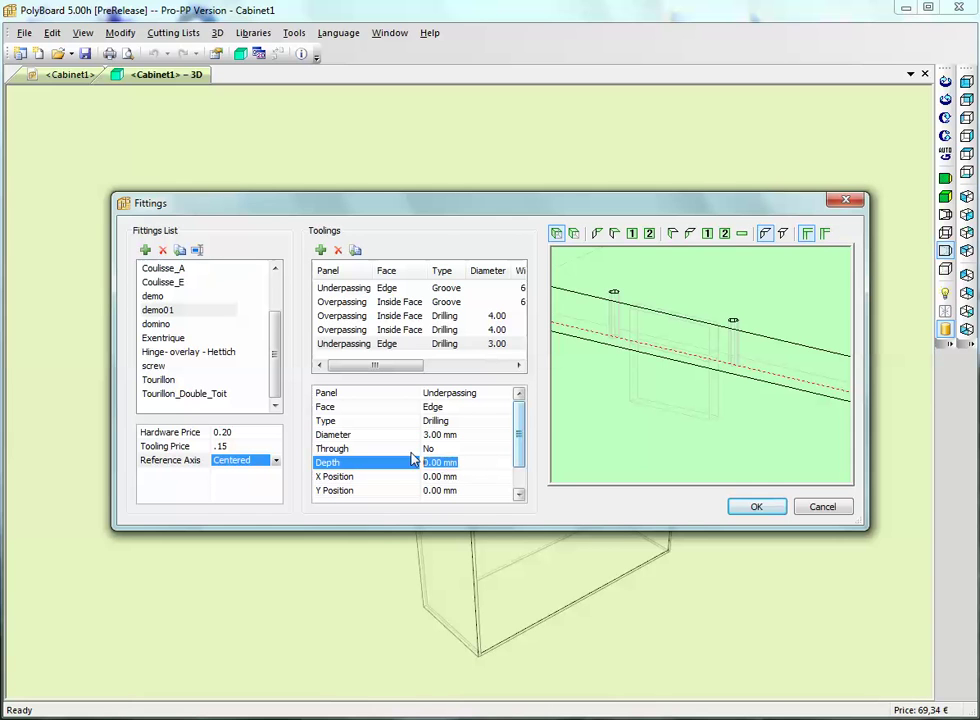
pyautogui.write('25')
# Set the X Position of the underpassing panel's edge drilling to 30 mm
pyautogui.click(470, 476)
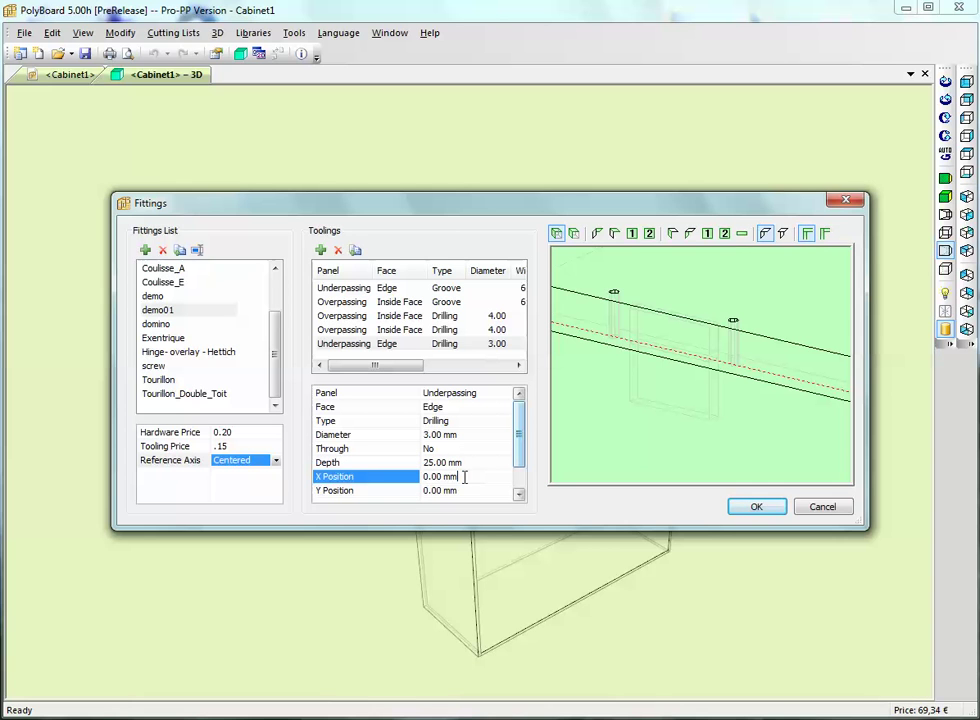
pyautogui.click(464, 477)
pyautogui.write('30')
pyautogui.click(490, 491)
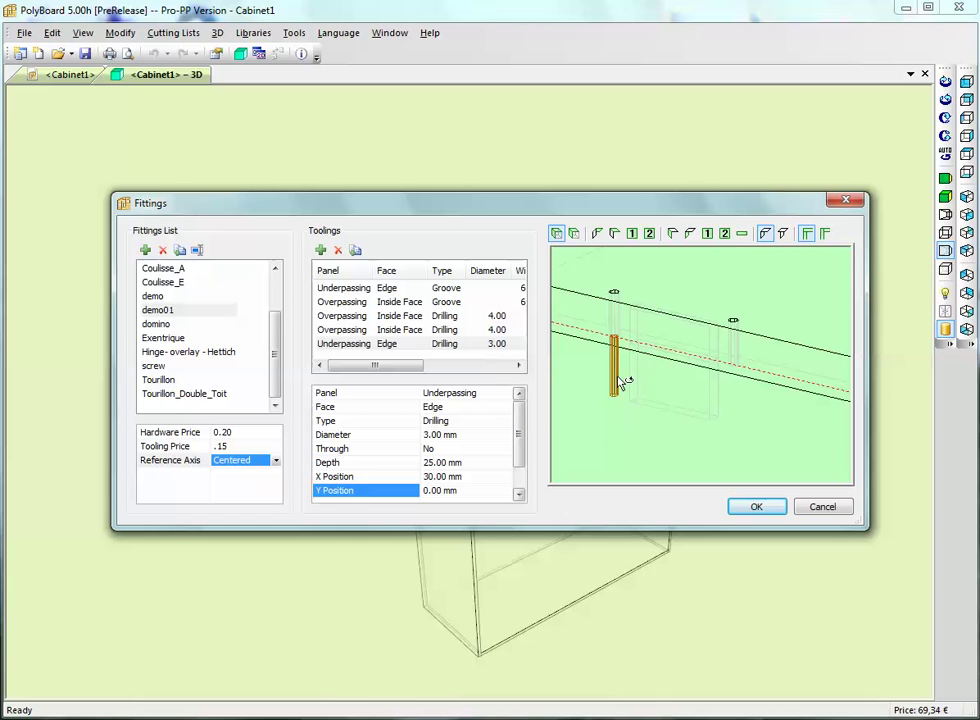
# Reduce the diameter of the underpassing panel's edge drilling to 2 mm
pyautogui.click(477, 434)
pyautogui.moveTo(477, 434); pyautogui.dragTo(410, 428)
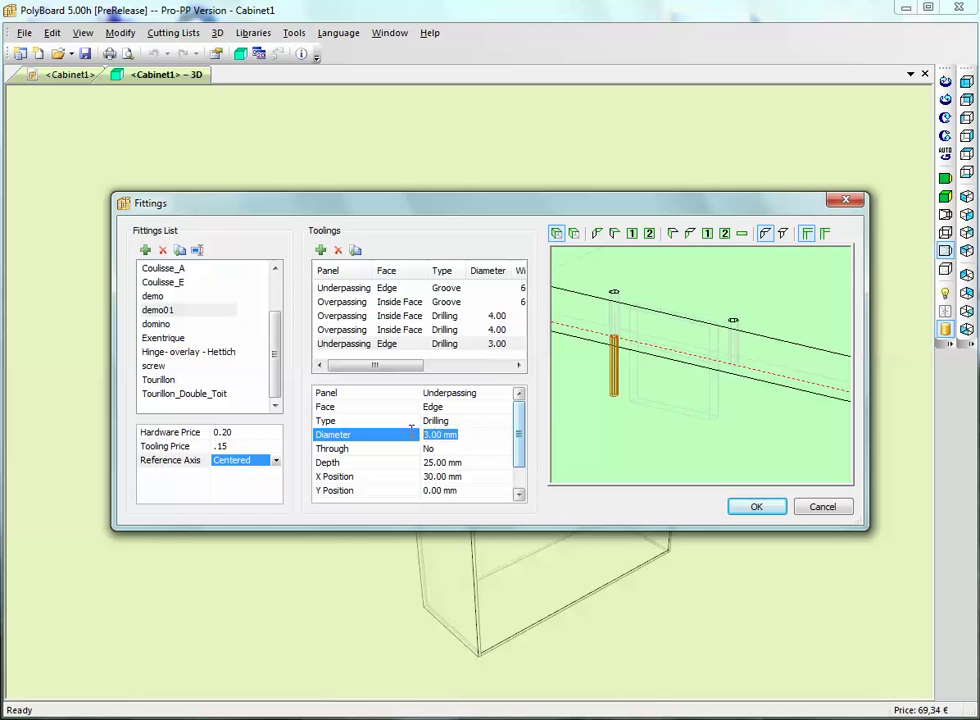
pyautogui.write('2')
pyautogui.click(488, 464)
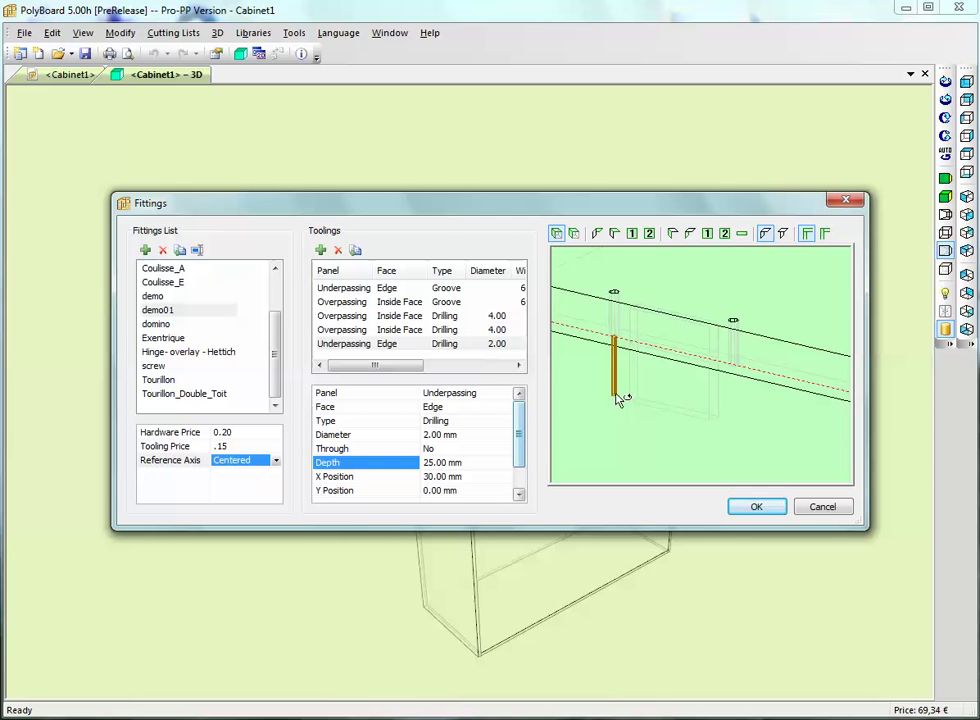
# Add a second Drilling on the underpassing panel's Edge, 2 mm in diameter and 25 mm deep
pyautogui.click(320, 250)
pyautogui.click(445, 407)
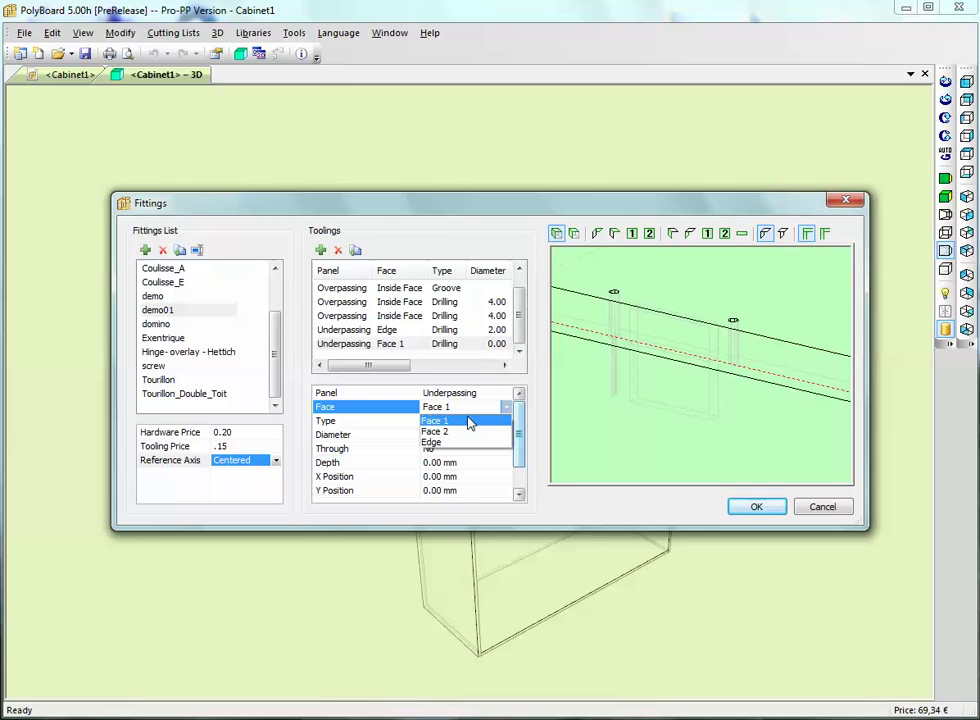
pyautogui.click(466, 441)
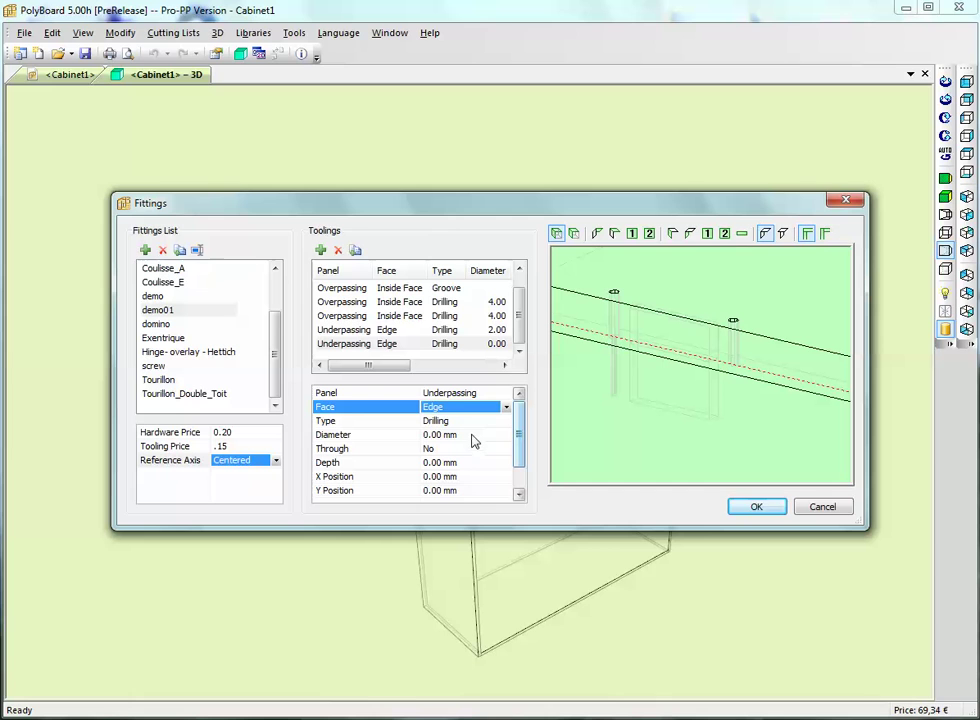
pyautogui.click(470, 436)
pyautogui.click(388, 438)
pyautogui.write('2')
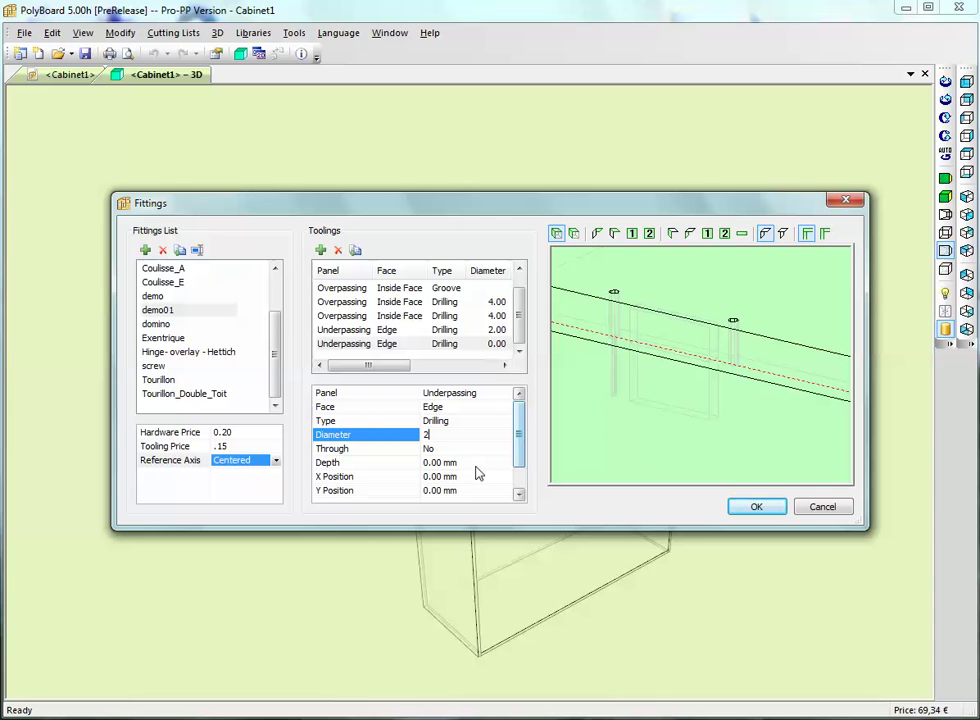
pyautogui.click(468, 463)
pyautogui.click(405, 465)
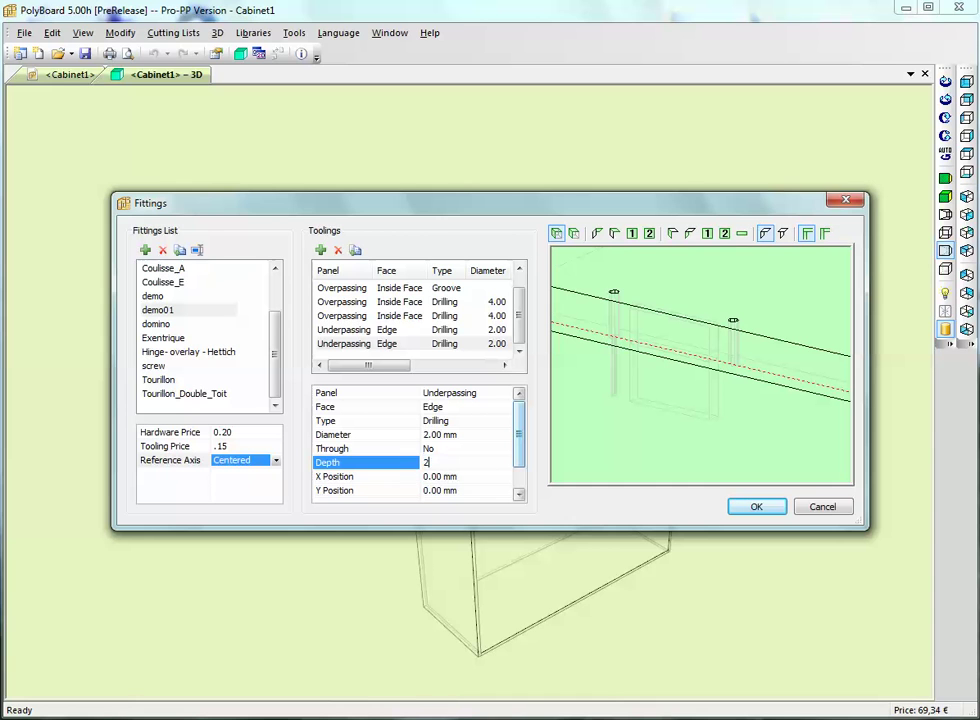
pyautogui.write('25')
# Set the second edge drilling's X Position to -30 mm and inspect the complete fitting in the preview
pyautogui.click(481, 479)
pyautogui.click(405, 479)
pyautogui.write('-3')
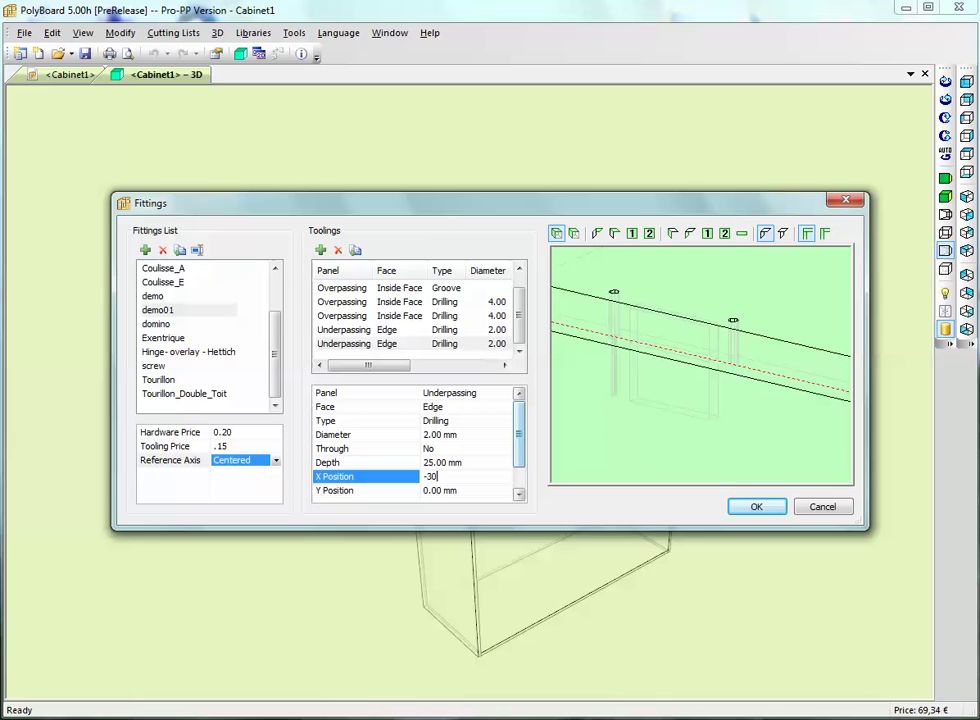
pyautogui.write('0')
pyautogui.click(466, 491)
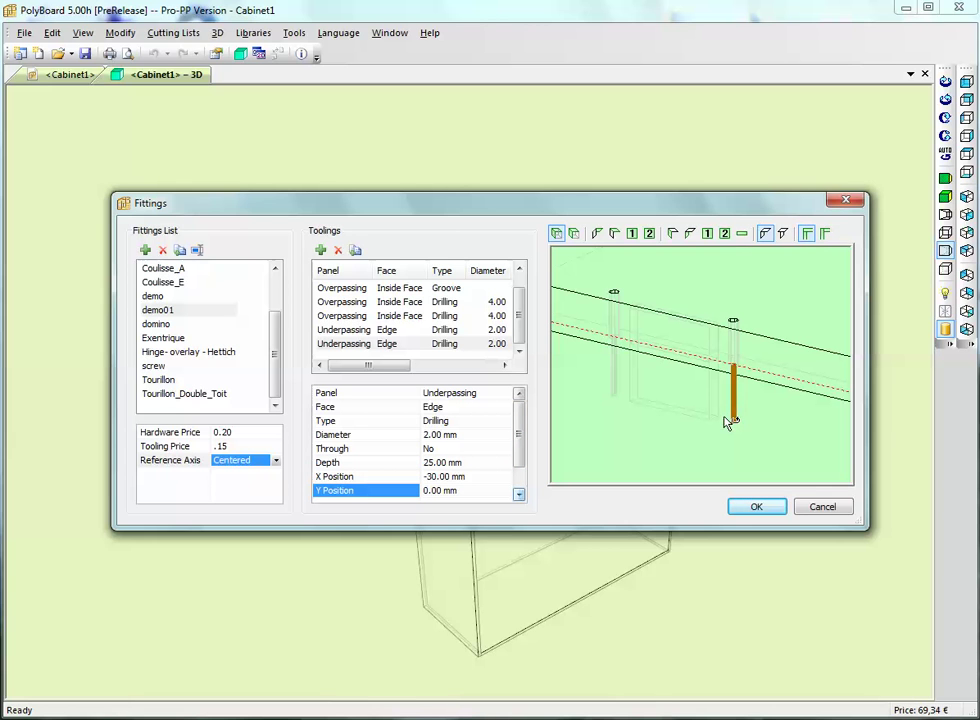
pyautogui.scroll(-1, 740, 415)
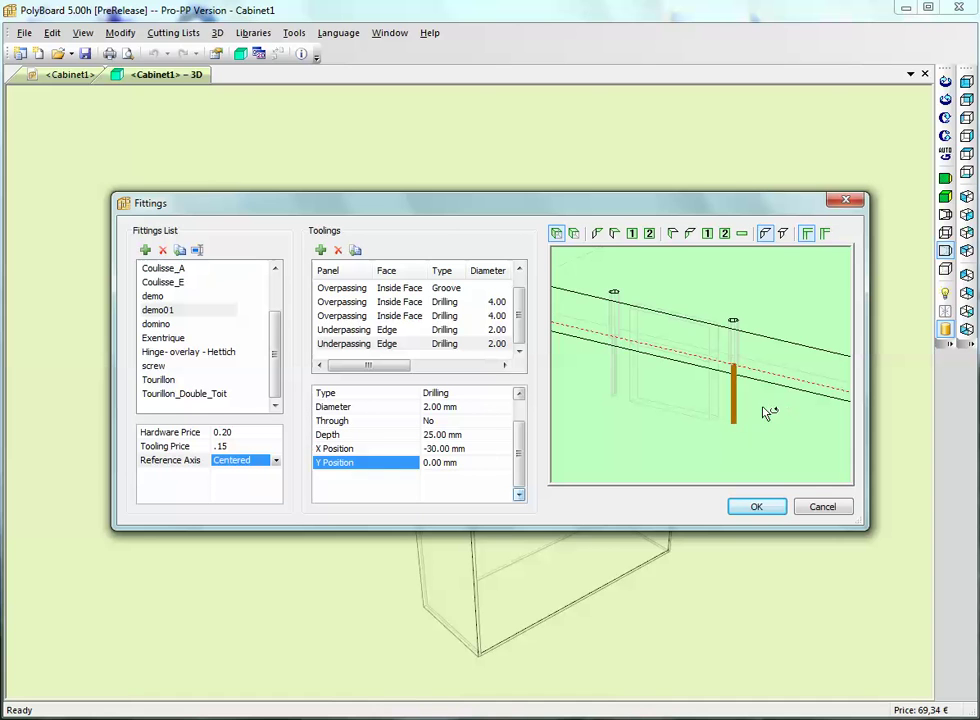
pyautogui.moveTo(764, 449); pyautogui.dragTo(707, 407)
pyautogui.scroll(3, 655, 393)
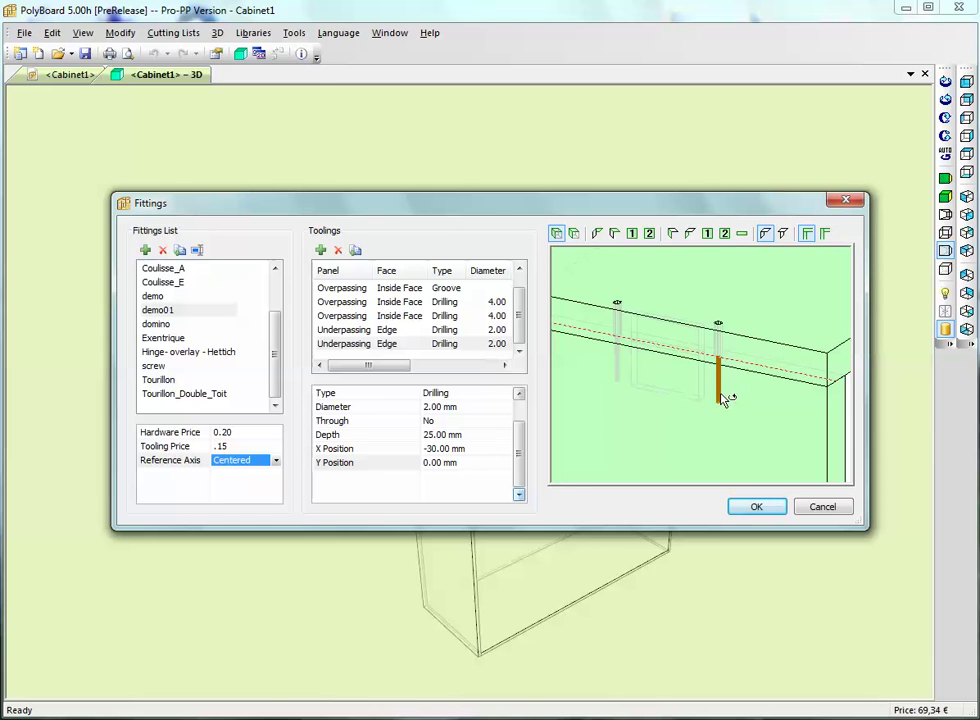
pyautogui.scroll(-3, 727, 397)
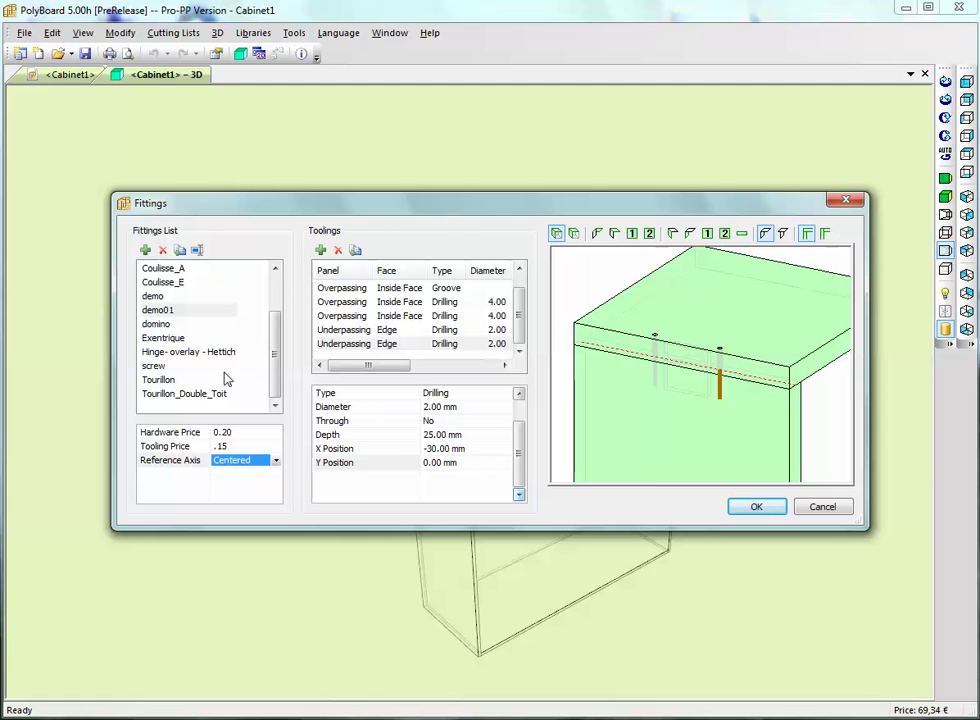
# Accept the demo01 fitting, closing the fittings library, and look at the cabinet in 3D
pyautogui.click(755, 508)
pyautogui.moveTo(559, 458); pyautogui.dragTo(562, 423)
pyautogui.scroll(3, 562, 423)
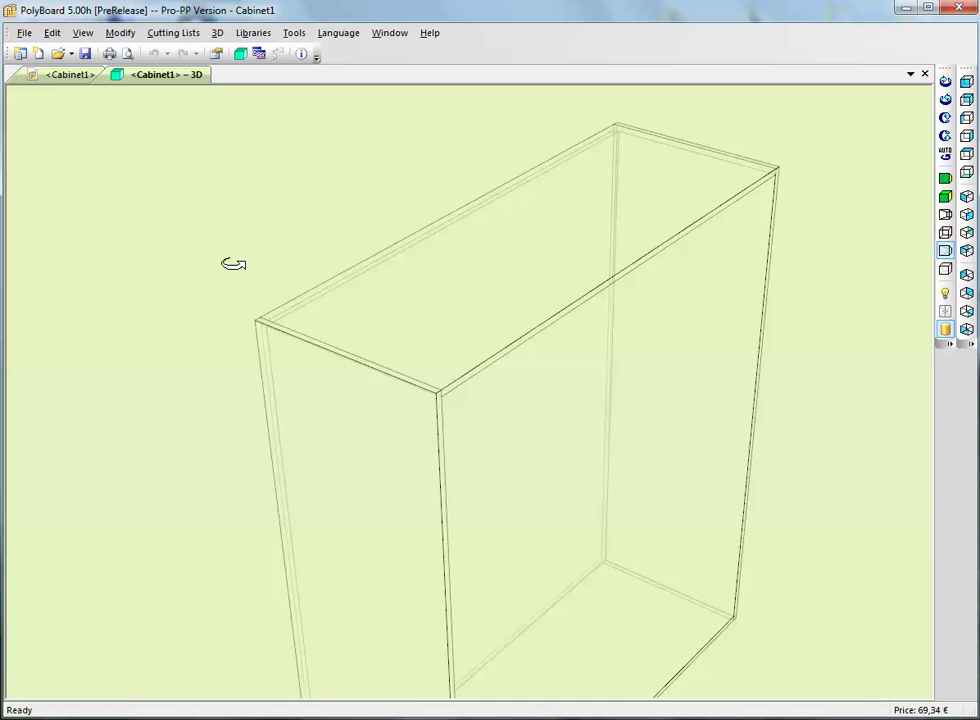
# Create a new positioning rule named demo01 in the fittings positions rules library
pyautogui.click(255, 37)
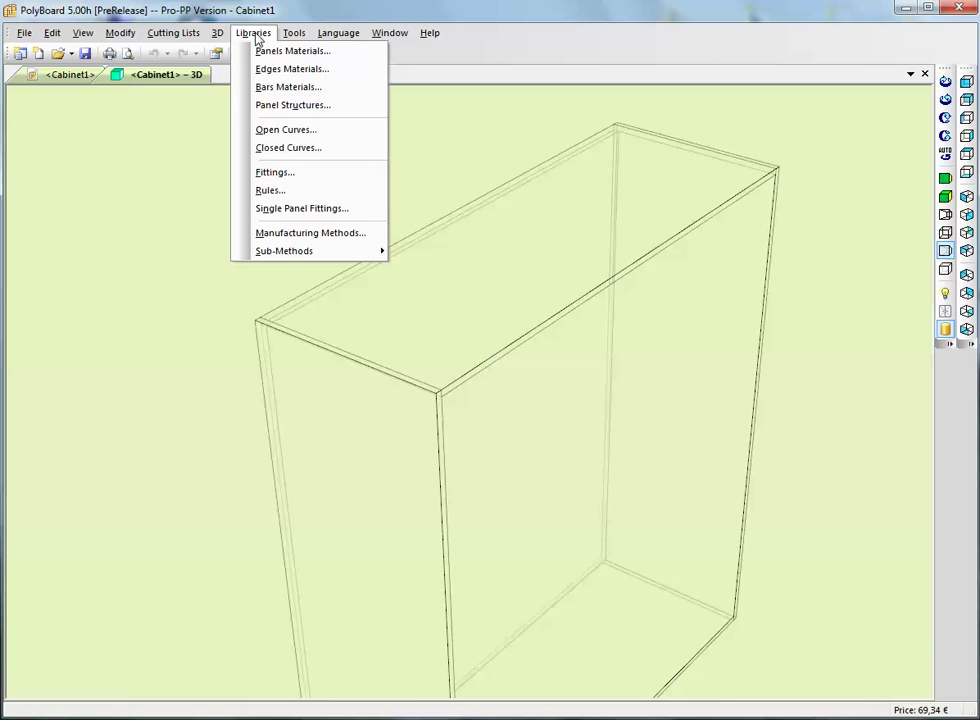
pyautogui.click(284, 193)
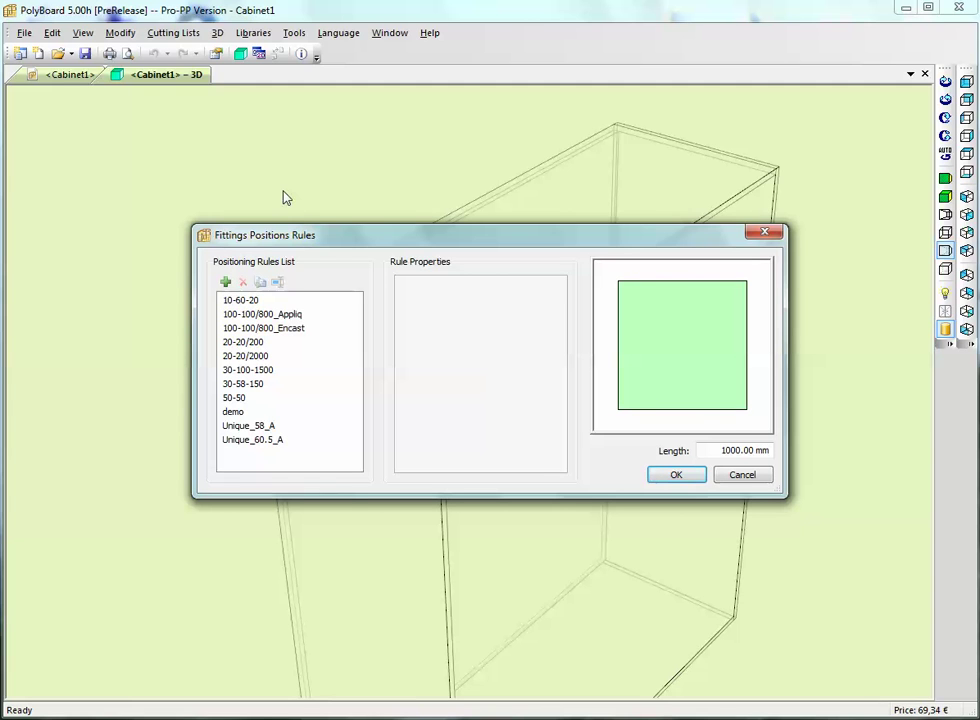
pyautogui.click(225, 282)
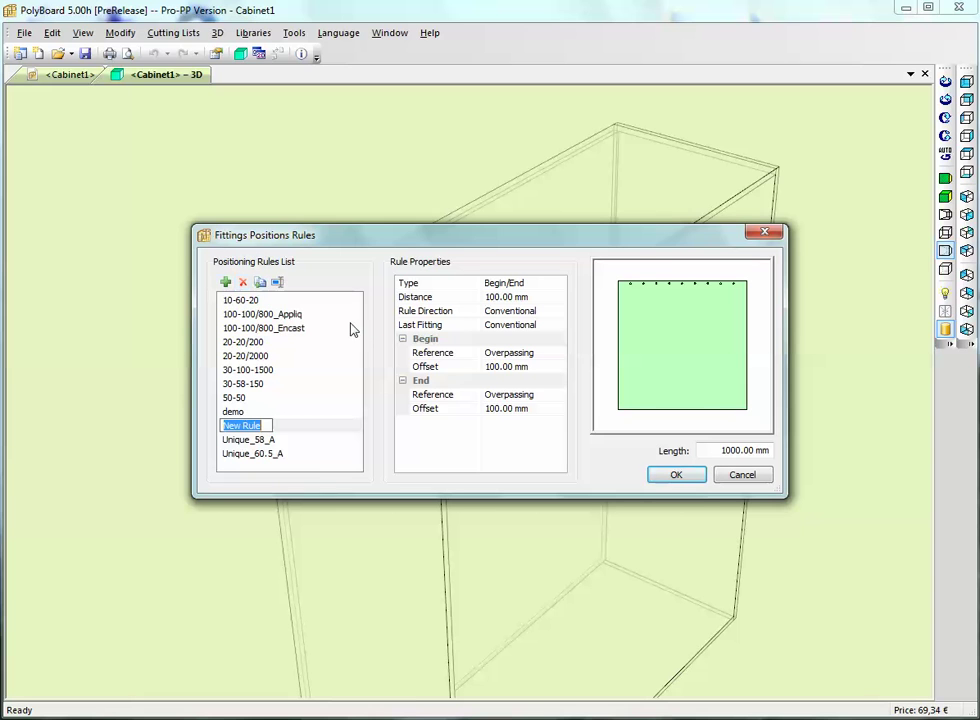
pyautogui.write('d')
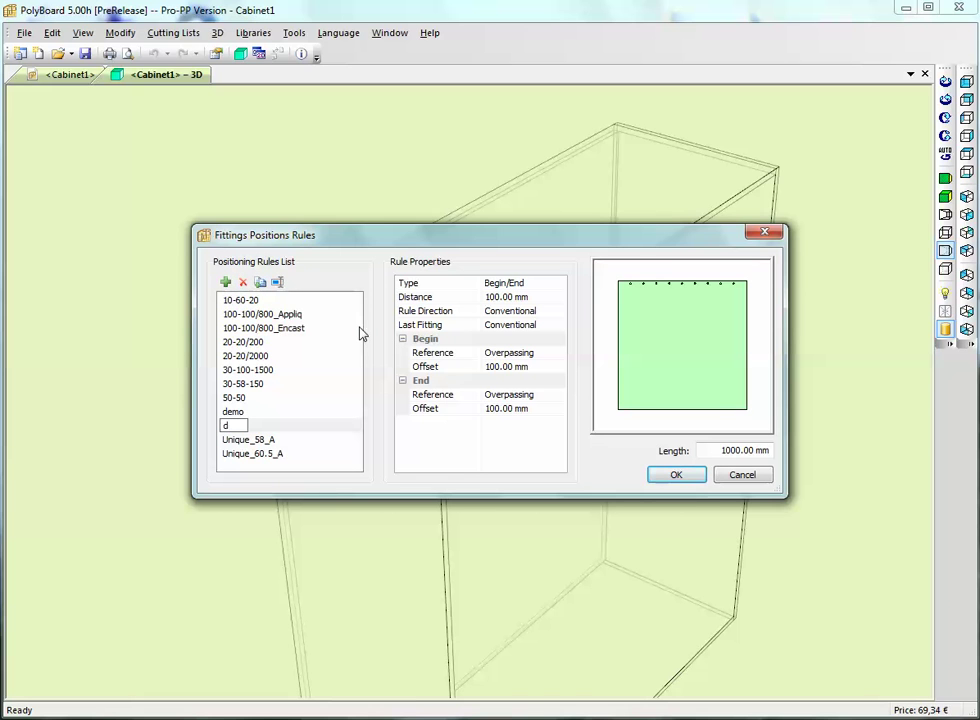
pyautogui.write('emo01')
# Set the demo01 rule's Distance to 200 mm and its Begin Offset to 80 mm
pyautogui.click(453, 299)
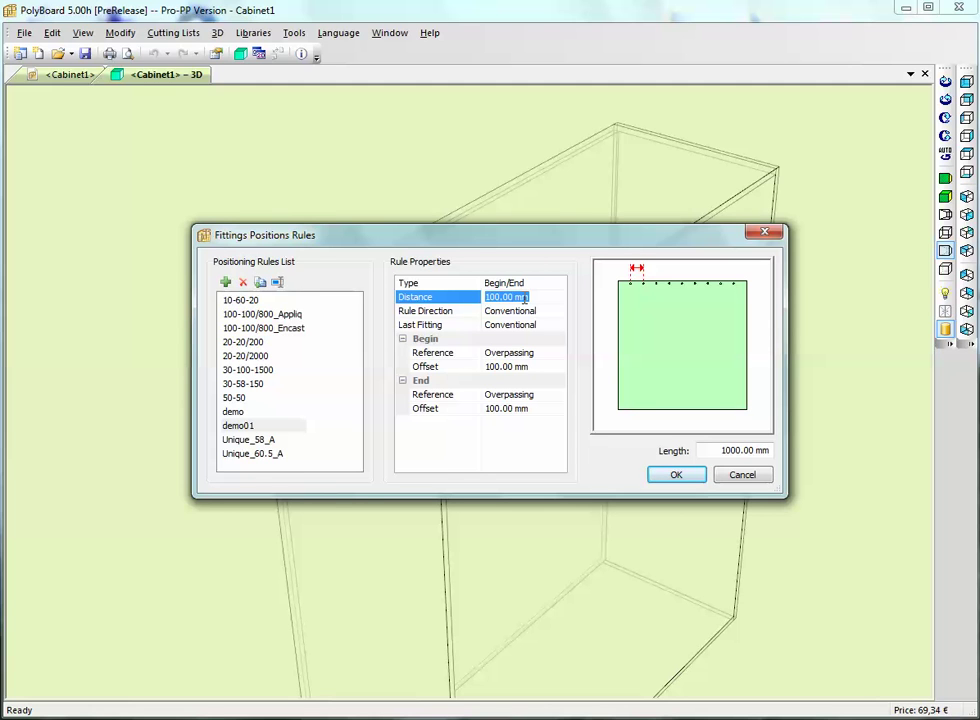
pyautogui.write('200')
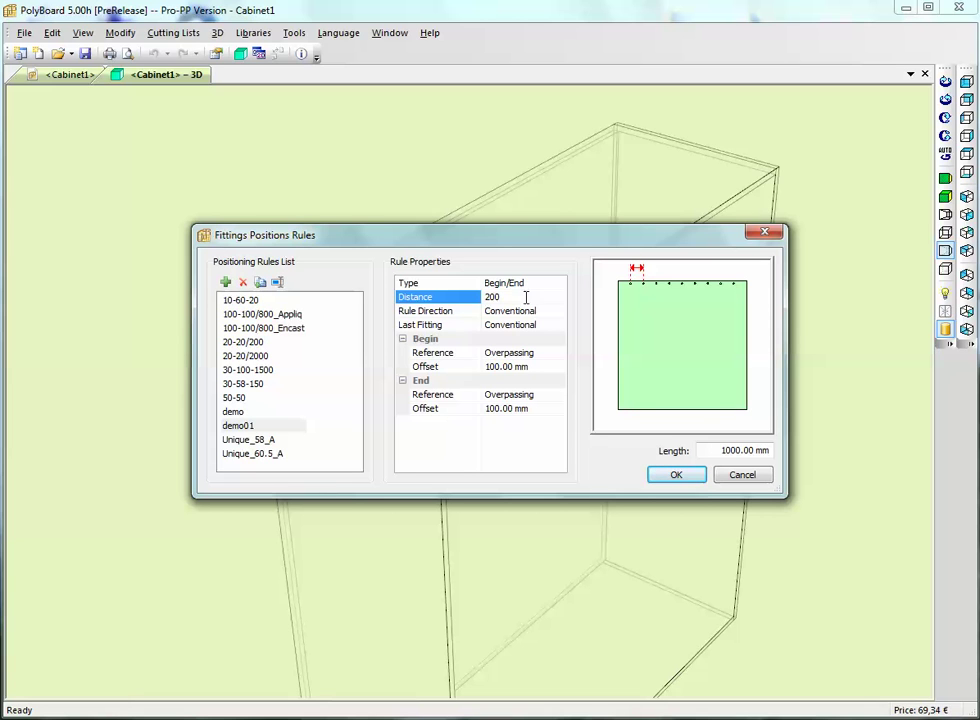
pyautogui.click(433, 358)
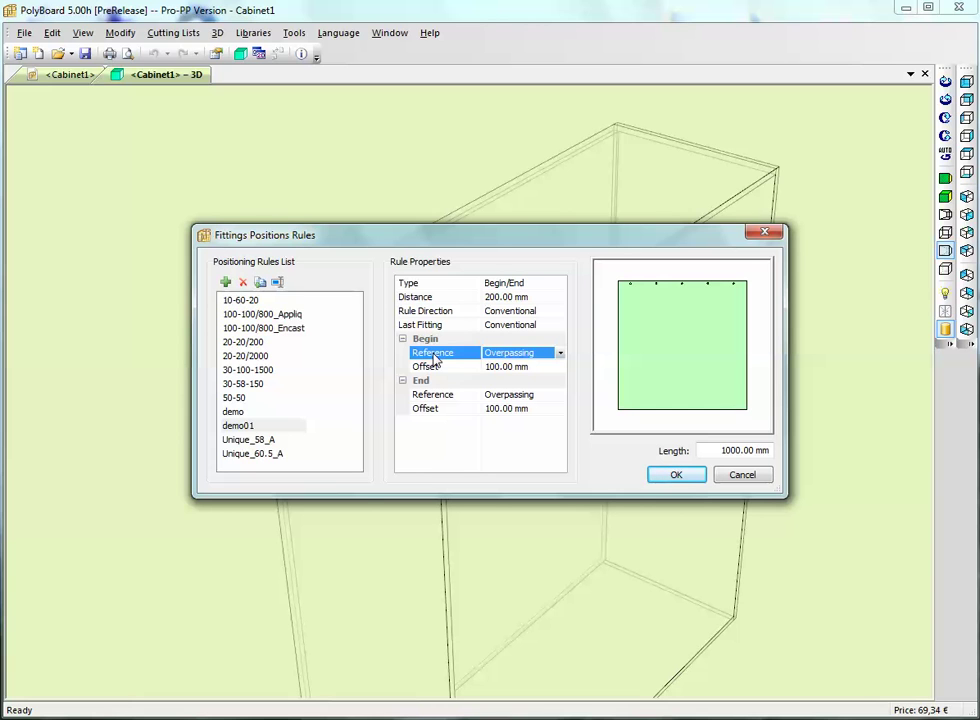
pyautogui.click(543, 368)
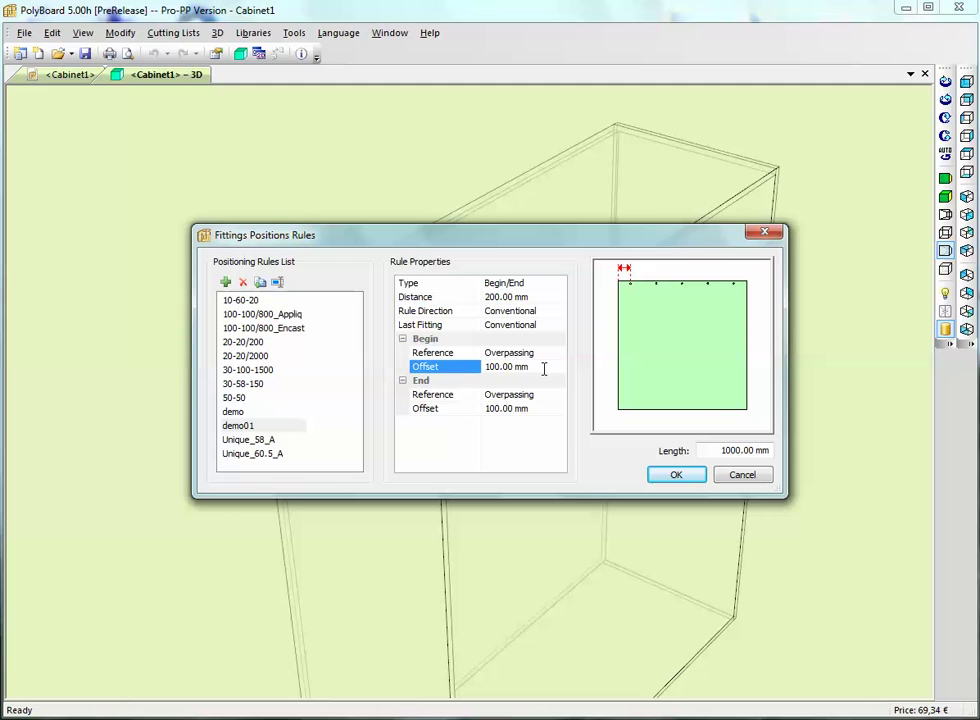
pyautogui.moveTo(544, 369); pyautogui.dragTo(476, 369)
pyautogui.write('80')
# Open the demo01 rule's End Offset for editing and accept the positioning rule
pyautogui.click(546, 410)
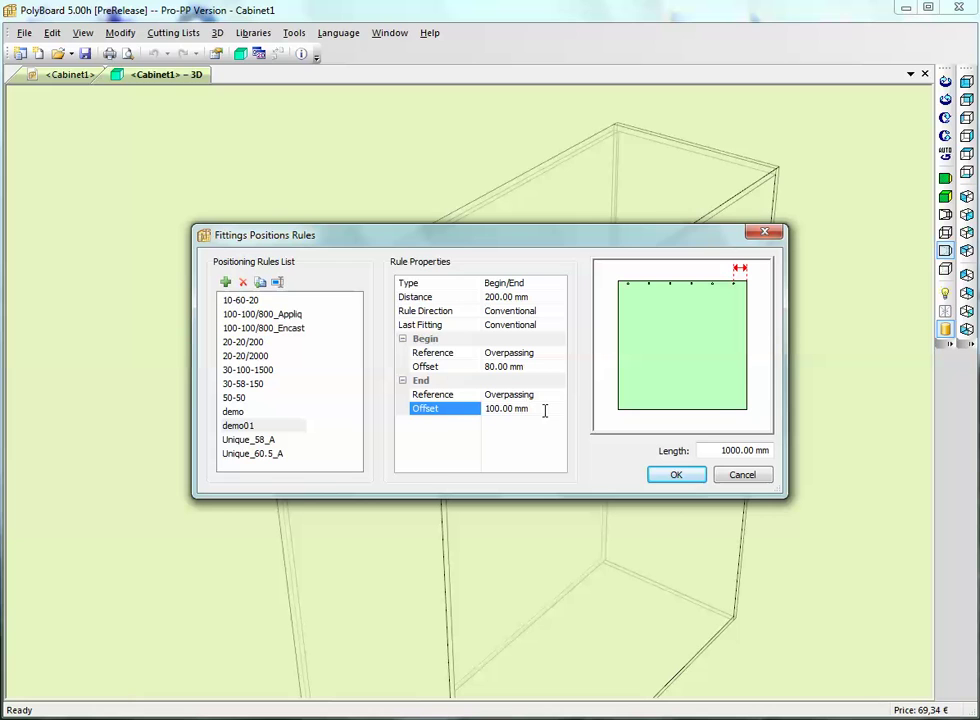
pyautogui.doubleClick(486, 408)
pyautogui.click(676, 476)
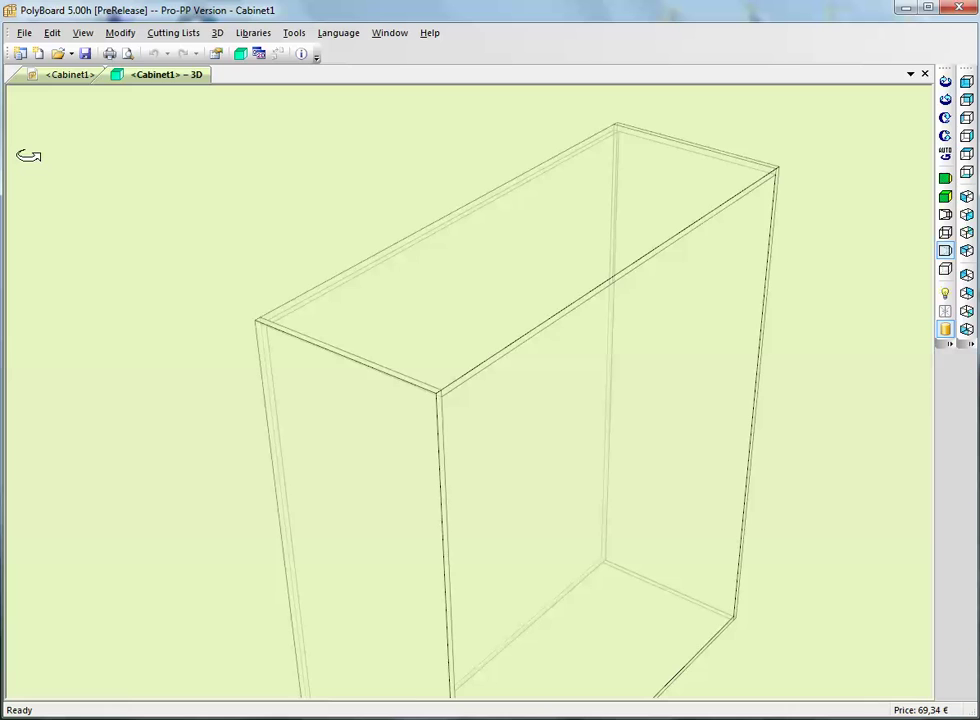
# Select the cabinet's left side panel and open the fitting links list for its joint with the top panel
pyautogui.click(48, 76)
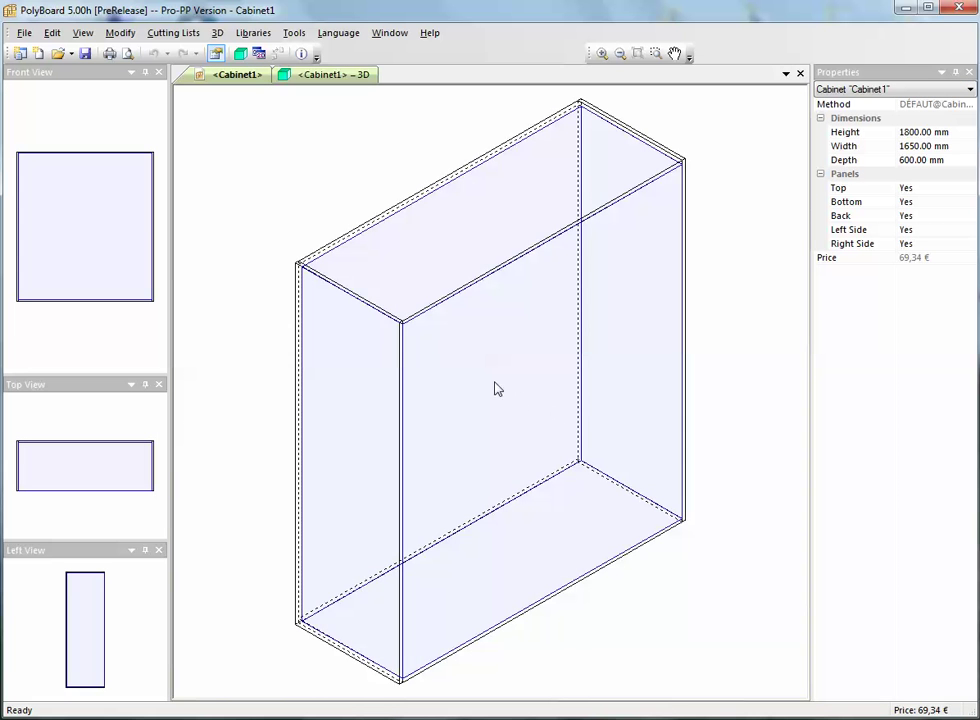
pyautogui.click(405, 341)
pyautogui.rightClick(407, 345)
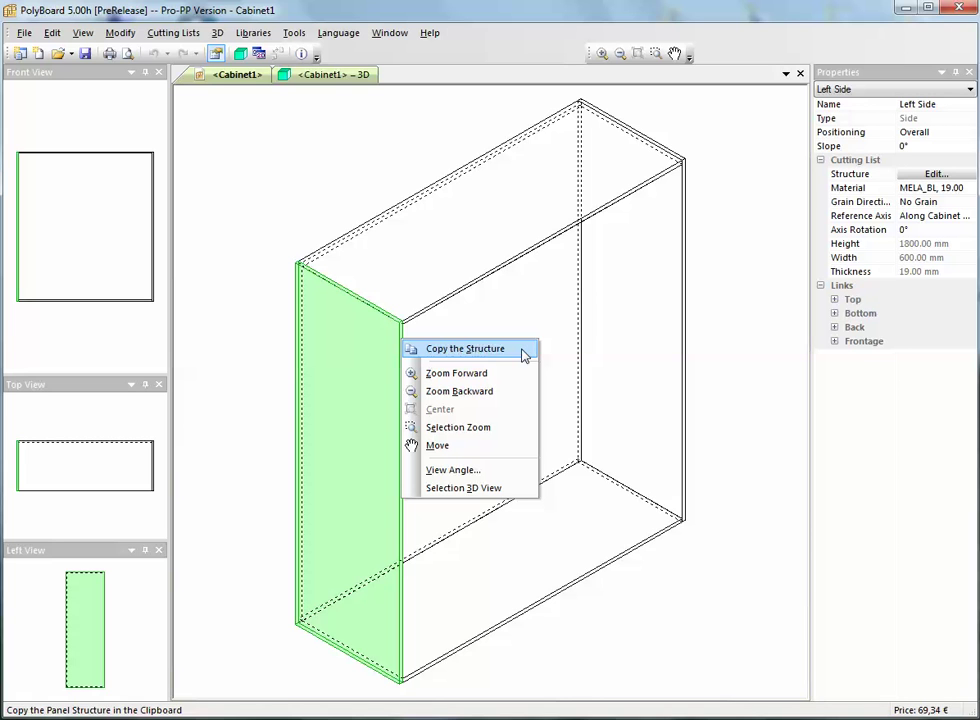
pyautogui.click(835, 300)
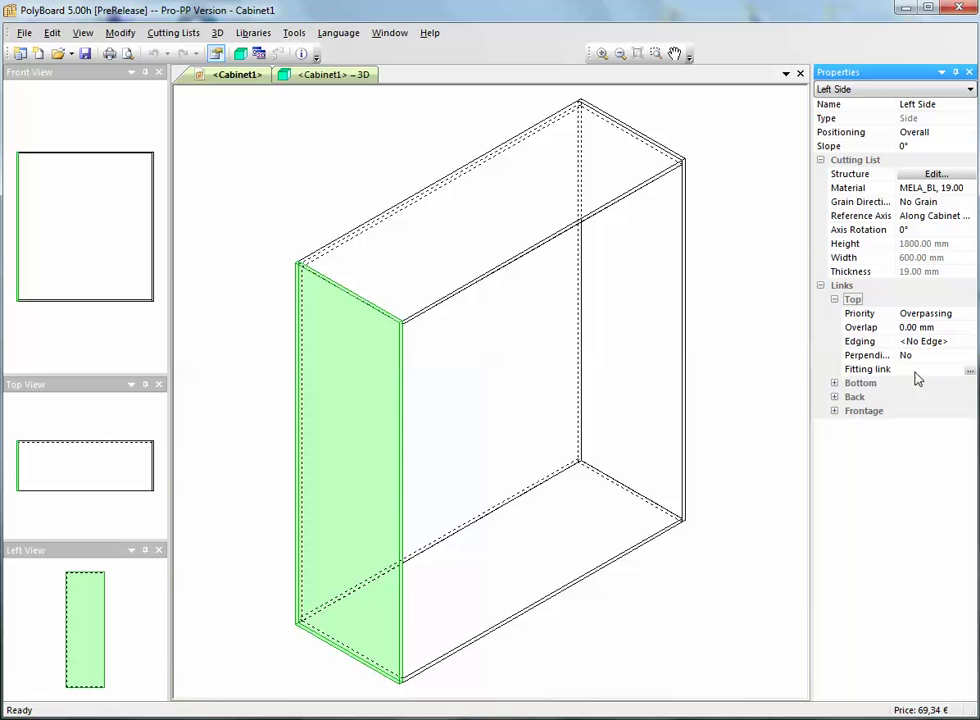
pyautogui.click(969, 371)
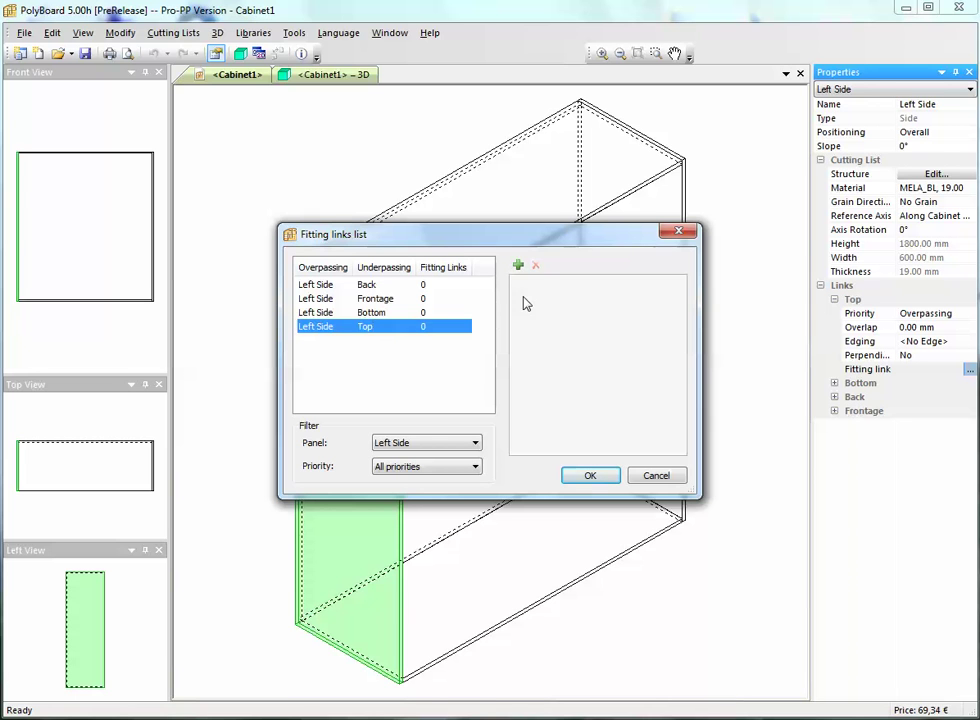
# Add a fitting link between the left side and the top using the demo01 fitting and the demo01 rule
pyautogui.click(518, 266)
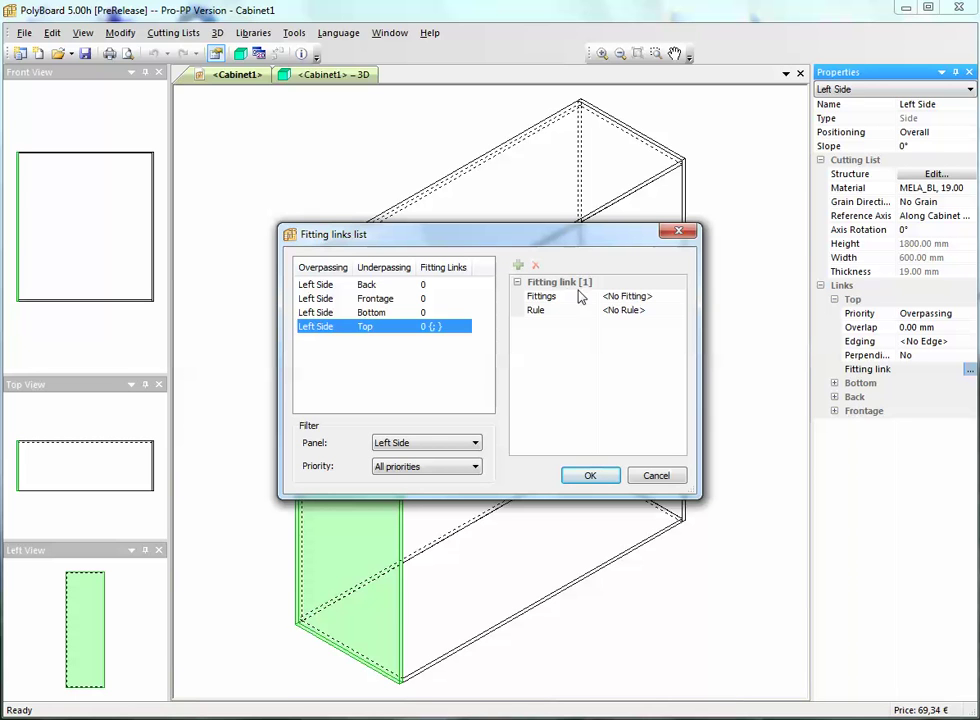
pyautogui.click(661, 298)
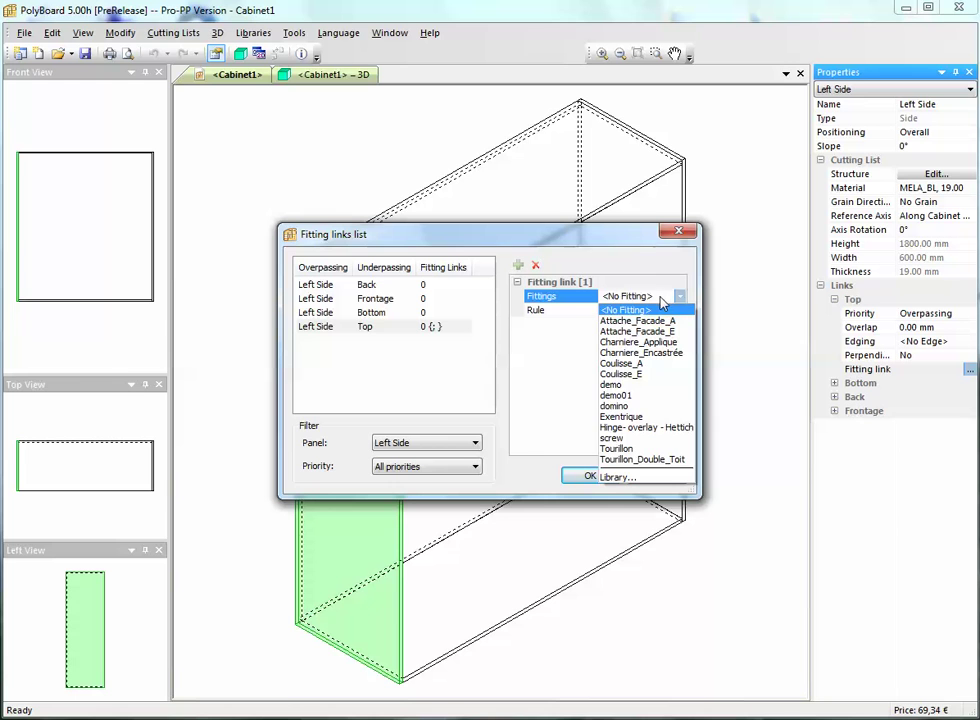
pyautogui.click(642, 403)
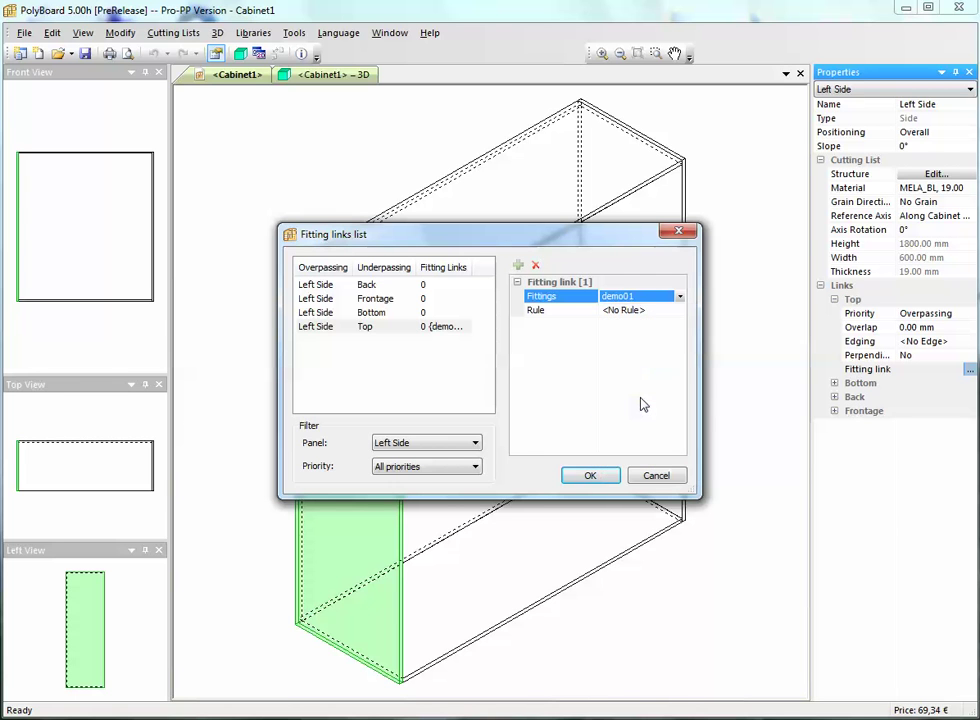
pyautogui.click(672, 311)
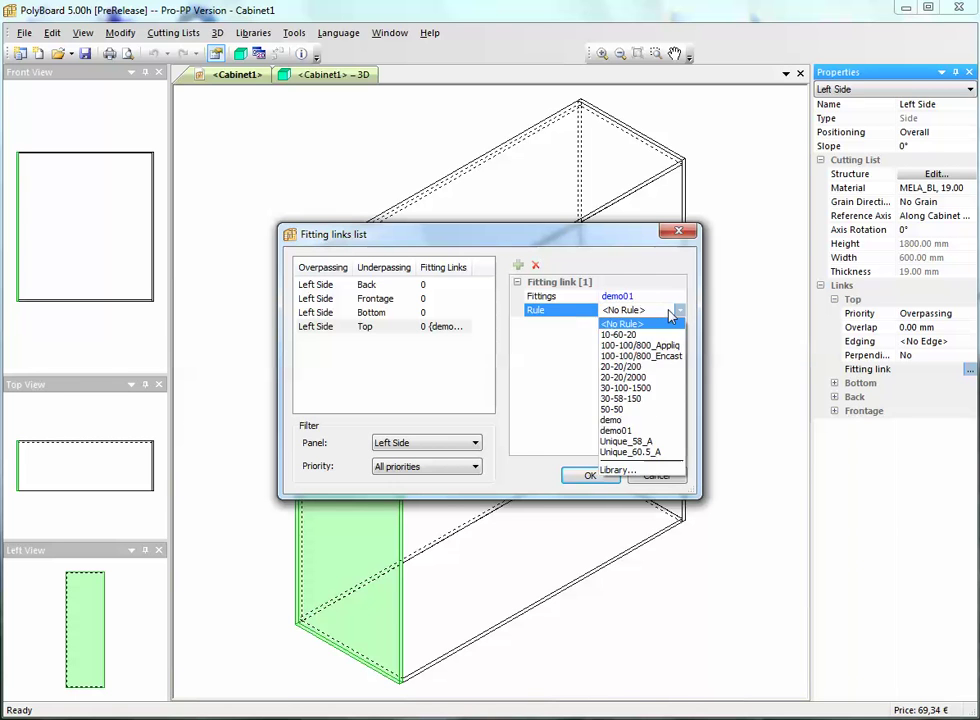
pyautogui.click(648, 431)
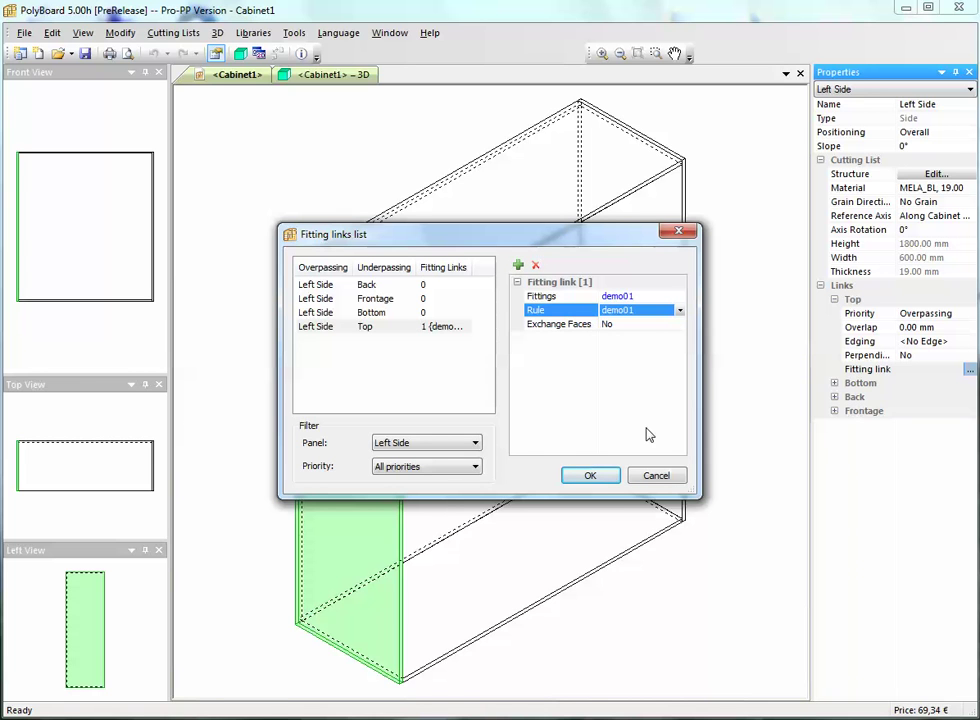
pyautogui.click(592, 478)
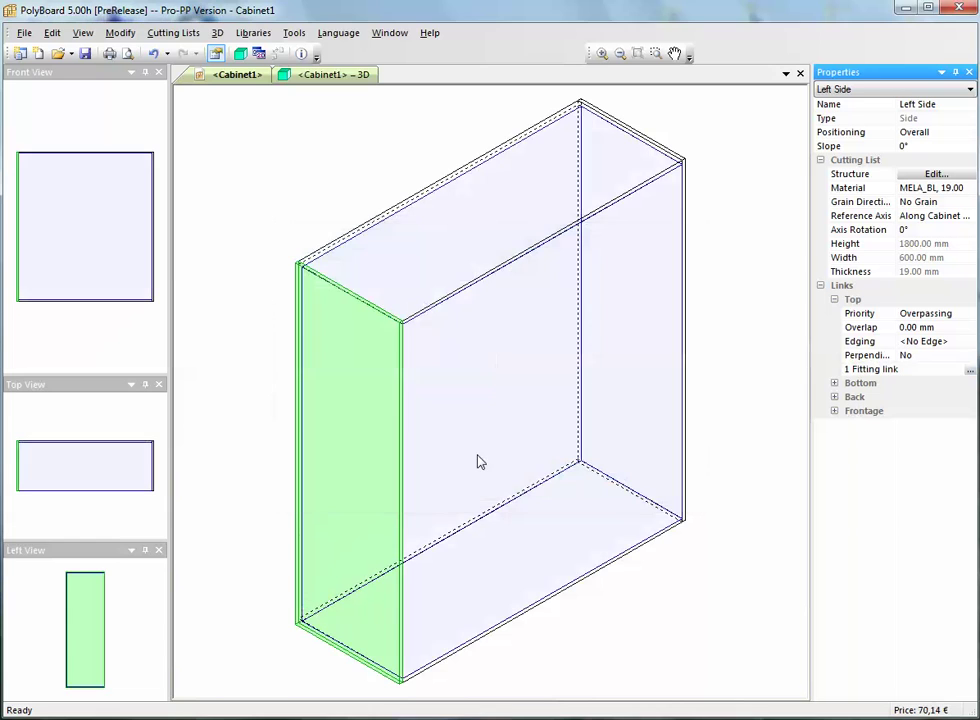
# Examine the fittings along the joint between the left side and the top in the 3D view
pyautogui.doubleClick(339, 74)
pyautogui.moveTo(387, 378); pyautogui.dragTo(396, 400)
pyautogui.scroll(6, 390, 398)
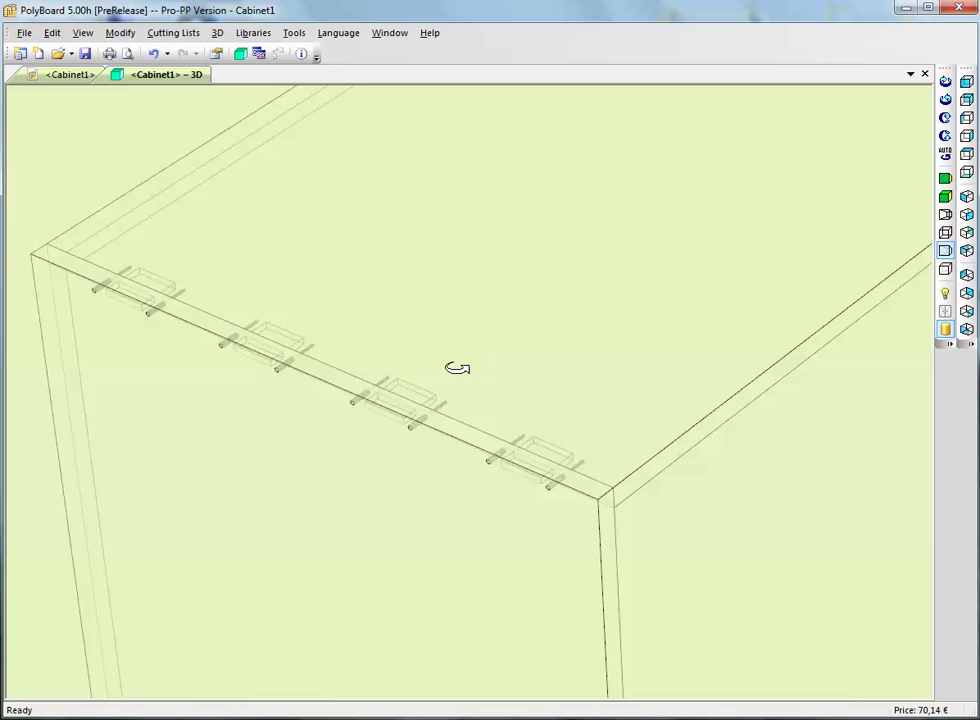
pyautogui.moveTo(488, 371); pyautogui.dragTo(494, 371)
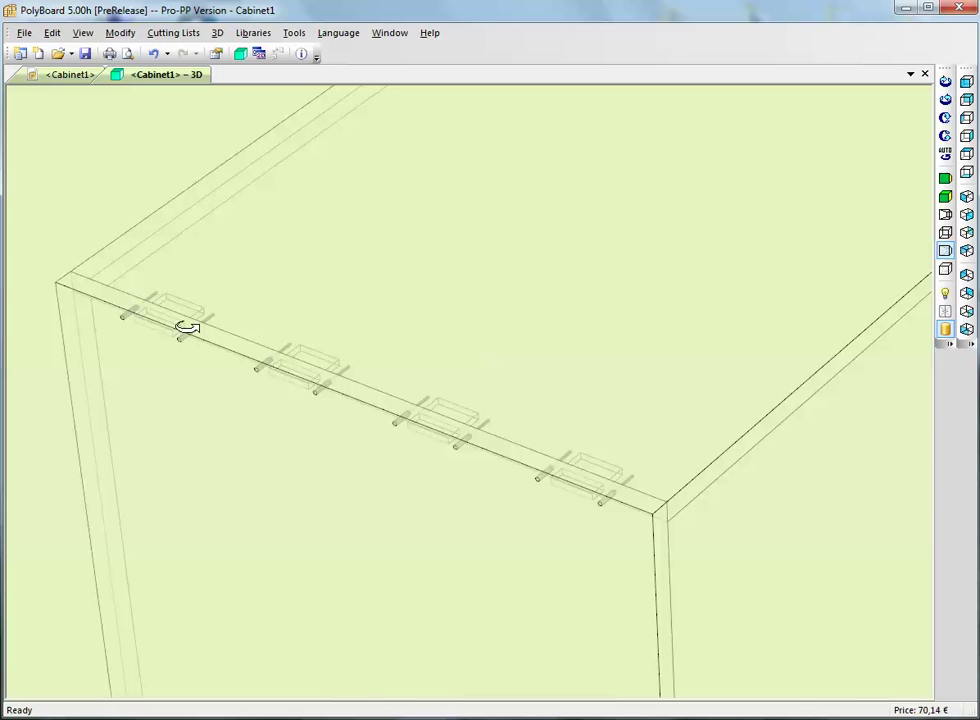
pyautogui.scroll(-3, 548, 482)
pyautogui.moveTo(549, 481); pyautogui.dragTo(473, 489)
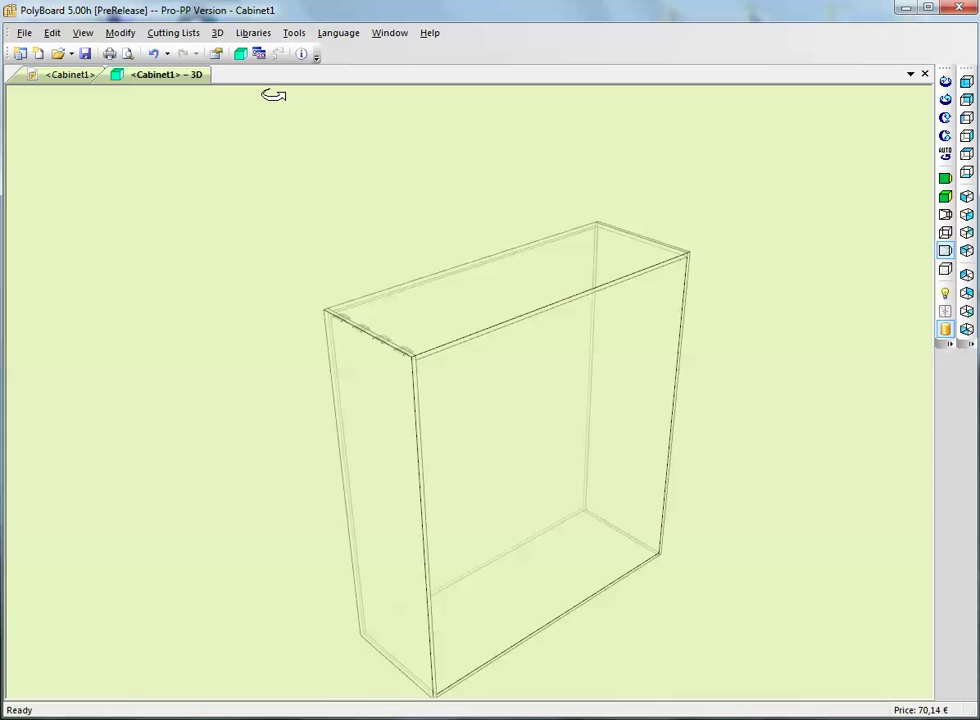
# Start a new fitting link in the DÉFAUT@Cabinet1 fitting links sub-method, with Side overpassing and Top and Bottom underpassing
pyautogui.click(254, 36)
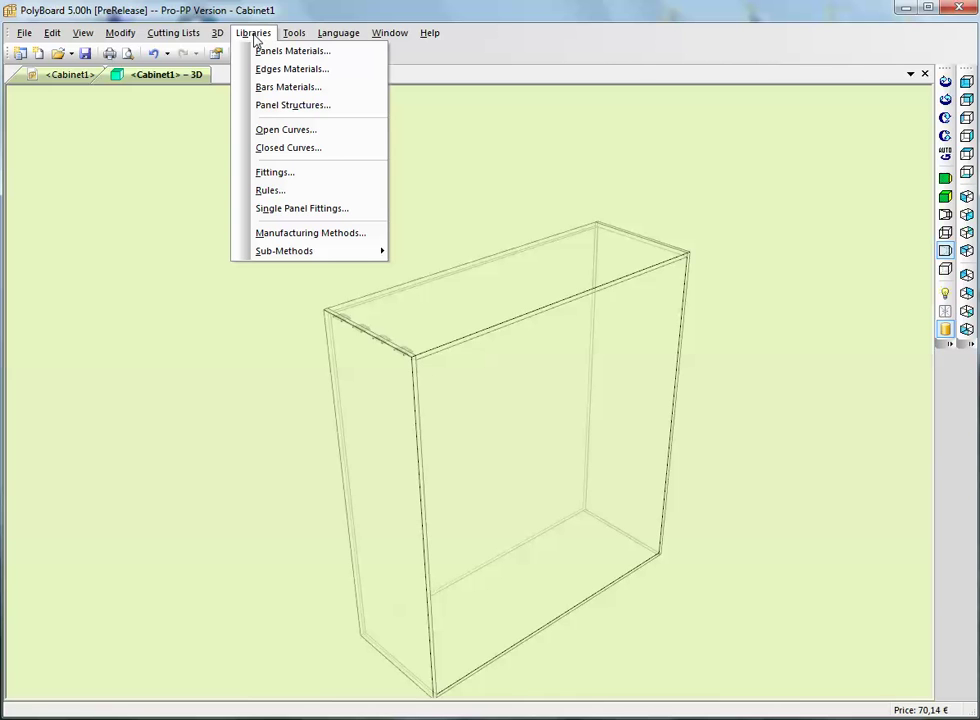
pyautogui.moveTo(291, 257)
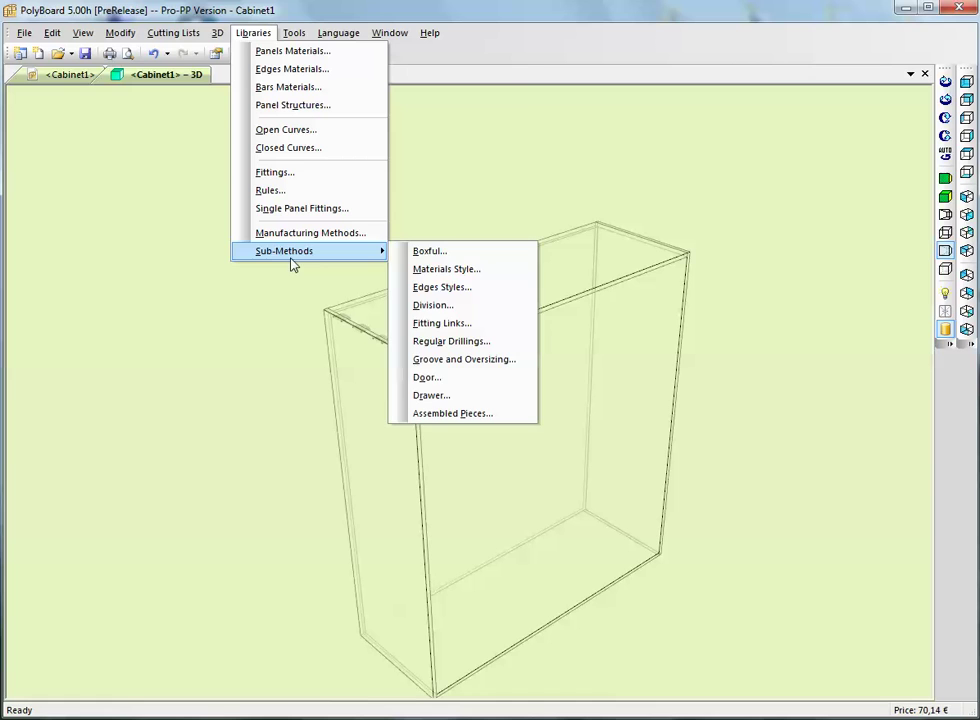
pyautogui.click(431, 323)
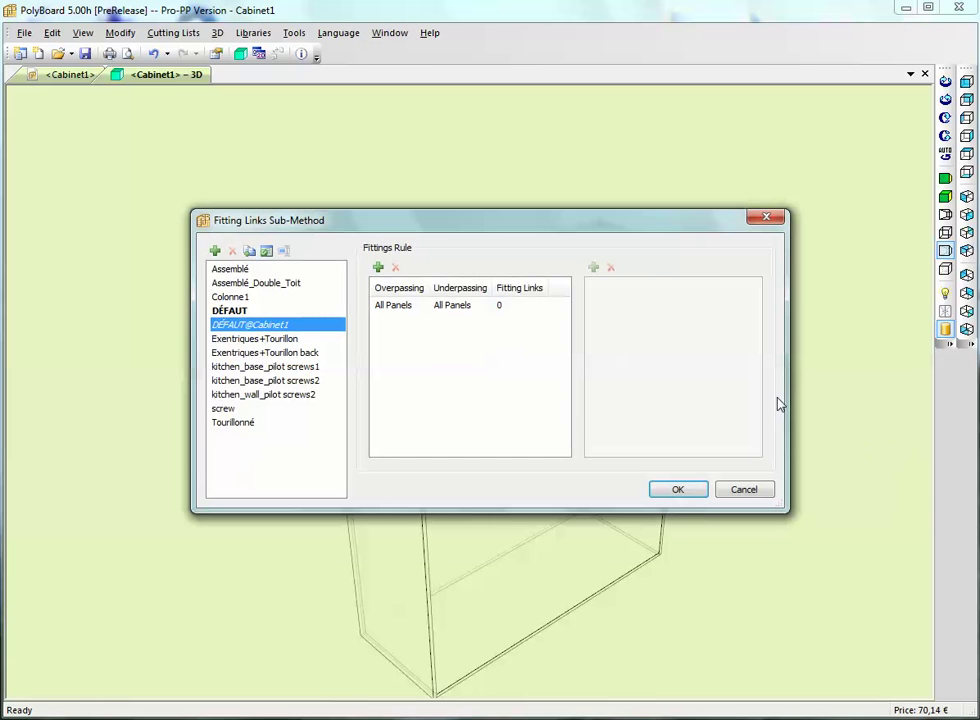
pyautogui.moveTo(647, 236); pyautogui.dragTo(668, 419)
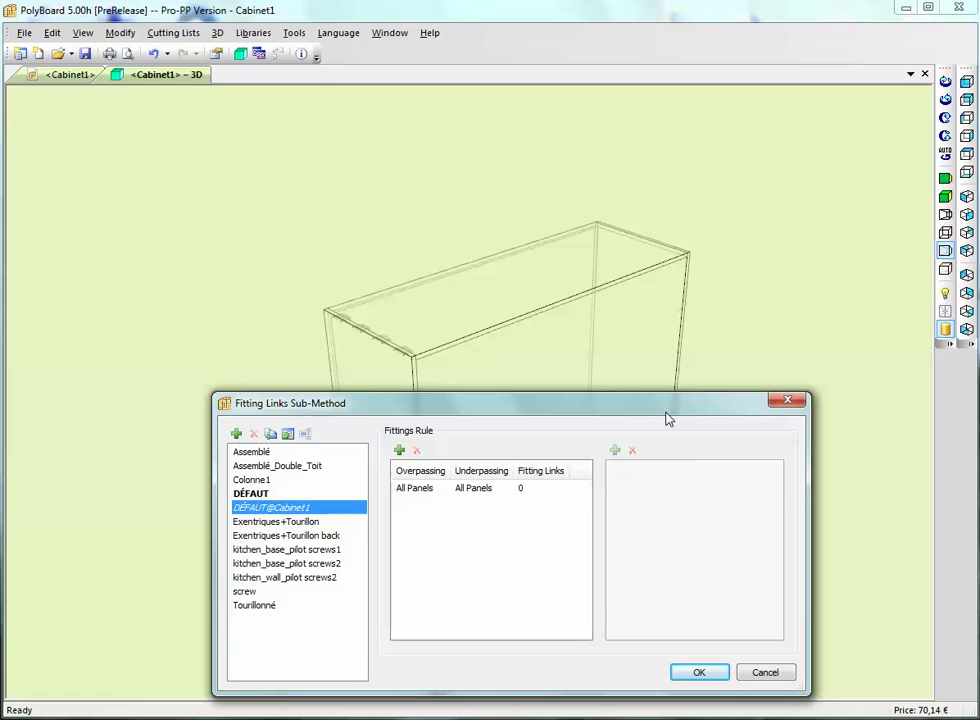
pyautogui.click(399, 450)
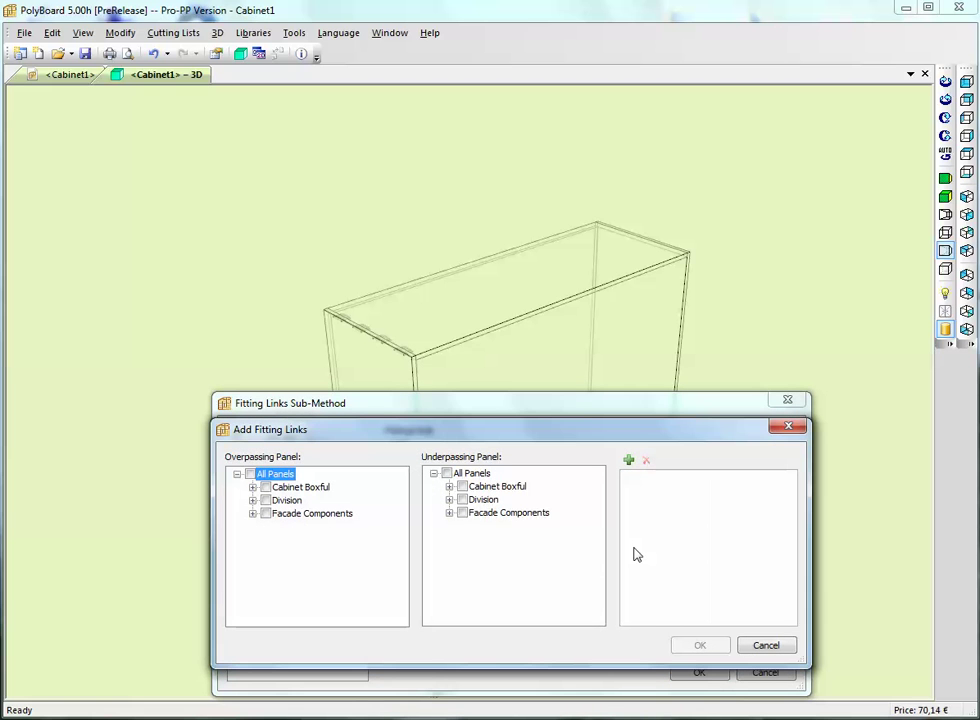
pyautogui.click(253, 487)
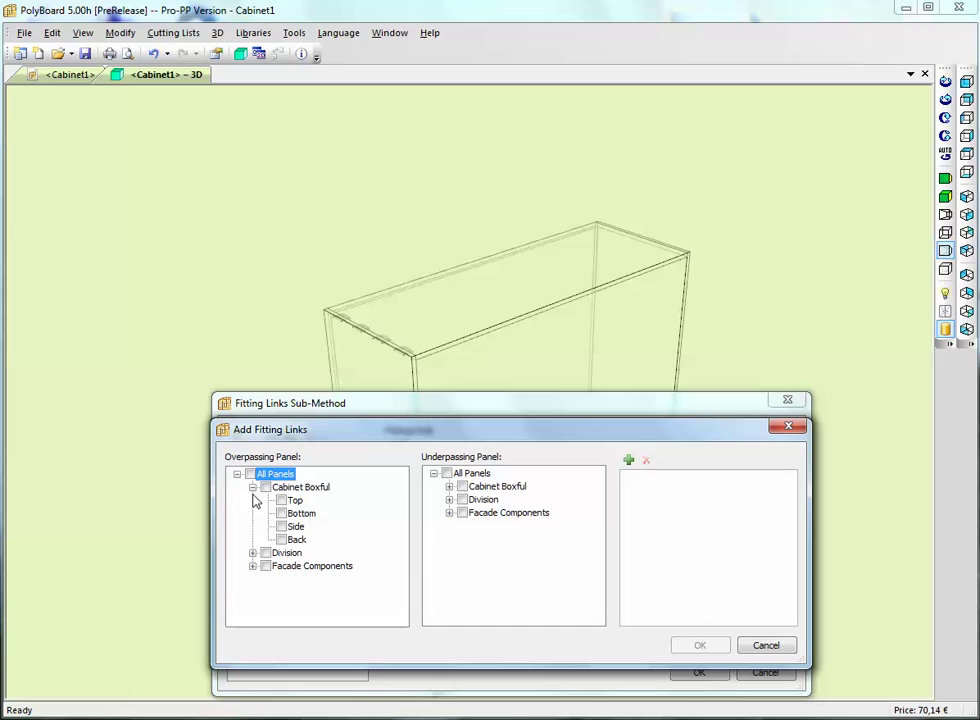
pyautogui.click(282, 527)
pyautogui.click(450, 487)
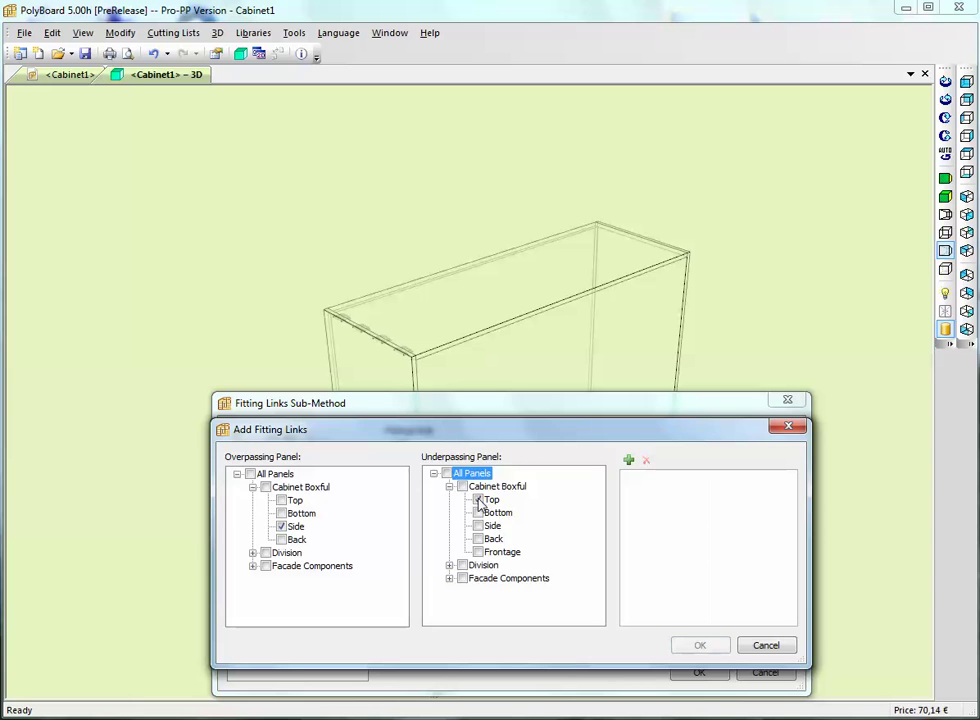
pyautogui.click(478, 512)
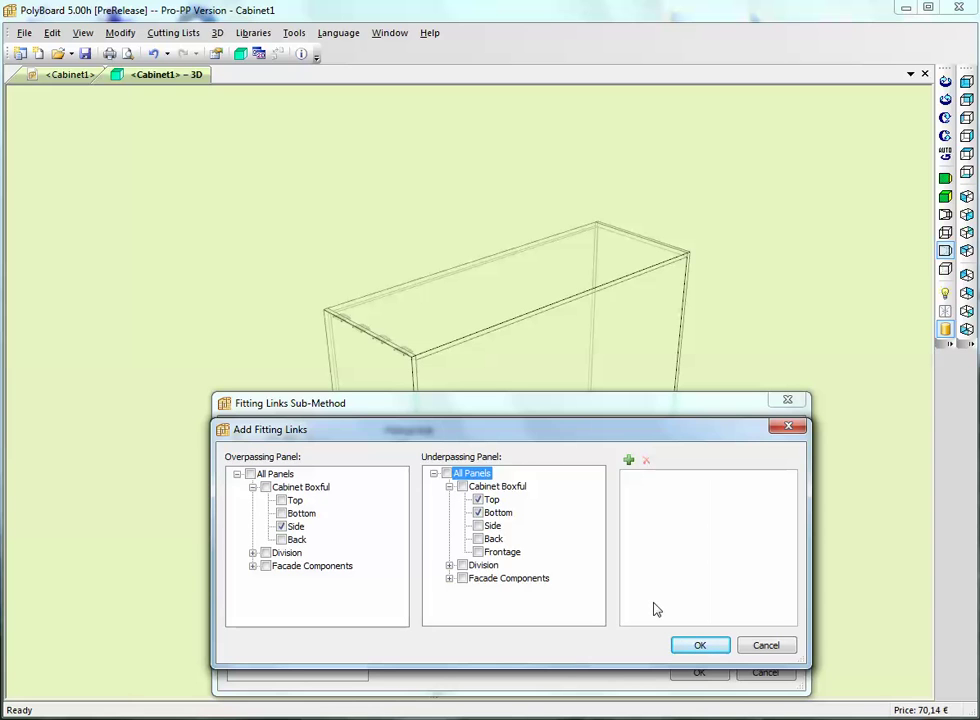
# Assign the demo01 fitting and demo01 rule to the side-to-top and side-to-bottom links, and apply the method to the whole cabinet
pyautogui.click(629, 461)
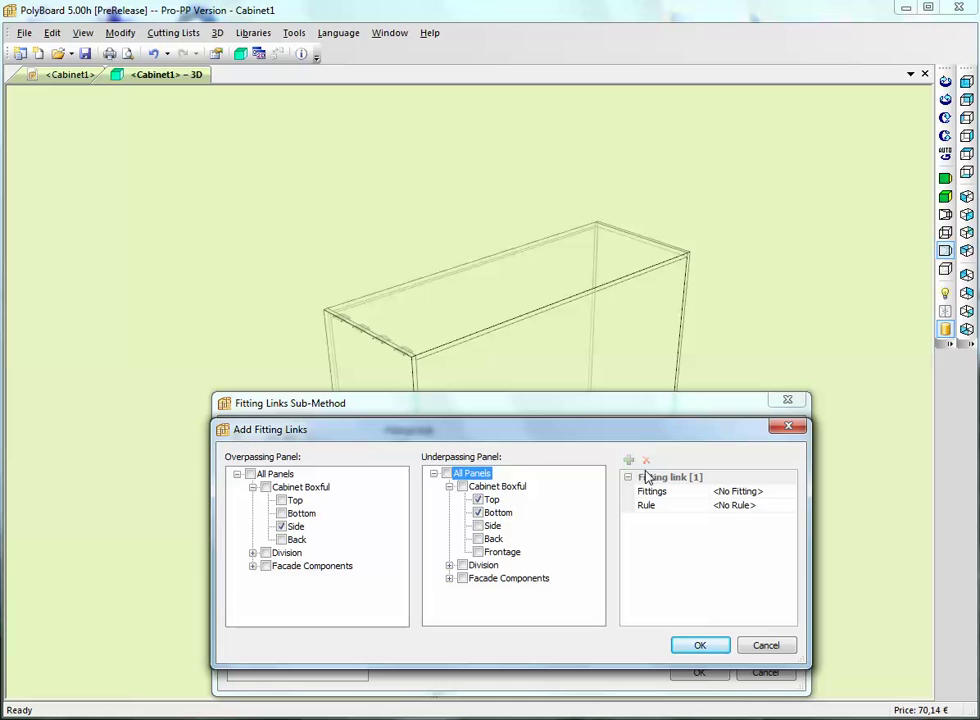
pyautogui.click(760, 494)
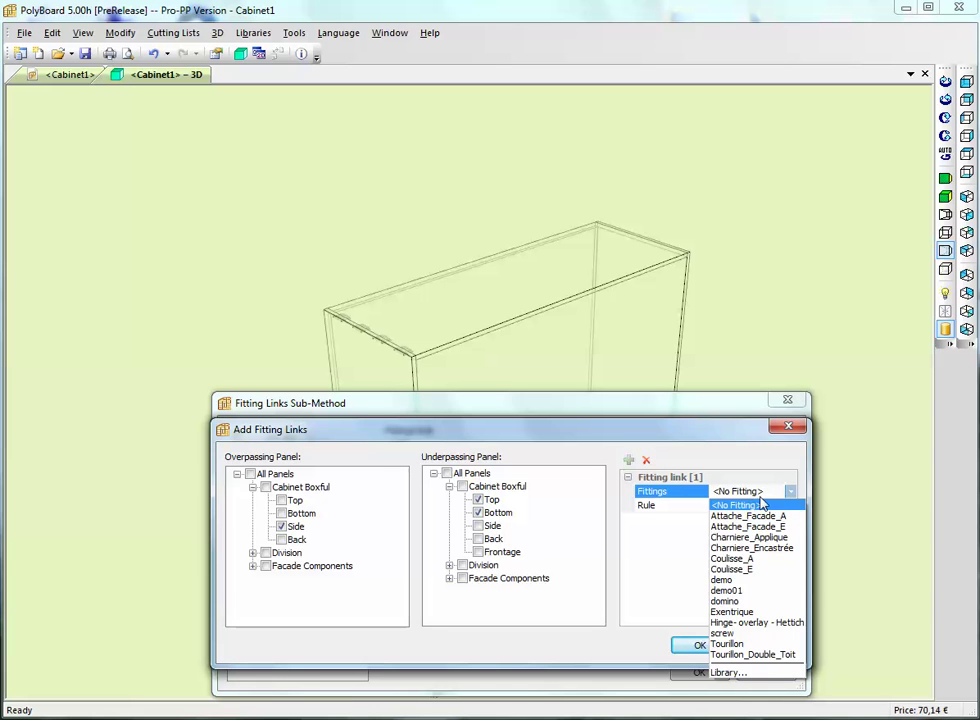
pyautogui.click(753, 591)
pyautogui.click(765, 507)
pyautogui.click(728, 625)
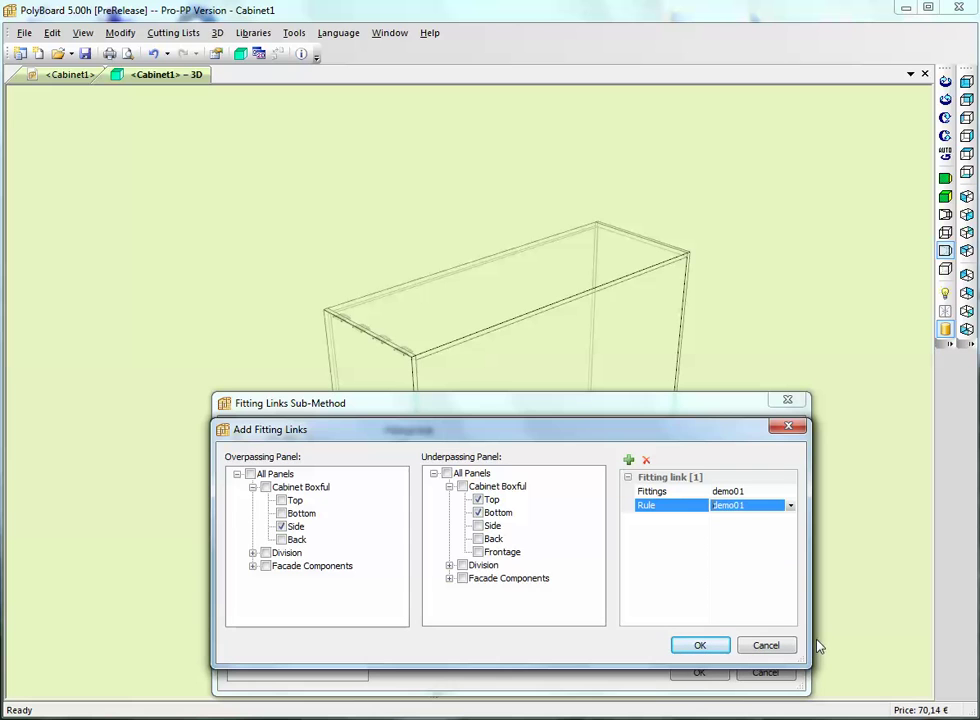
pyautogui.click(712, 646)
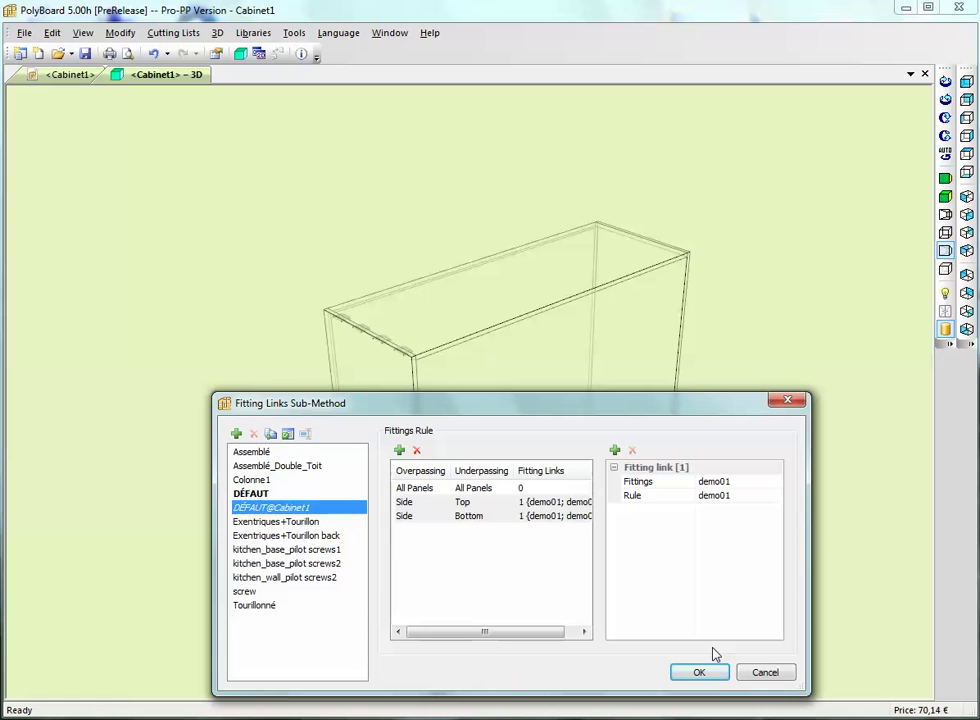
pyautogui.click(715, 671)
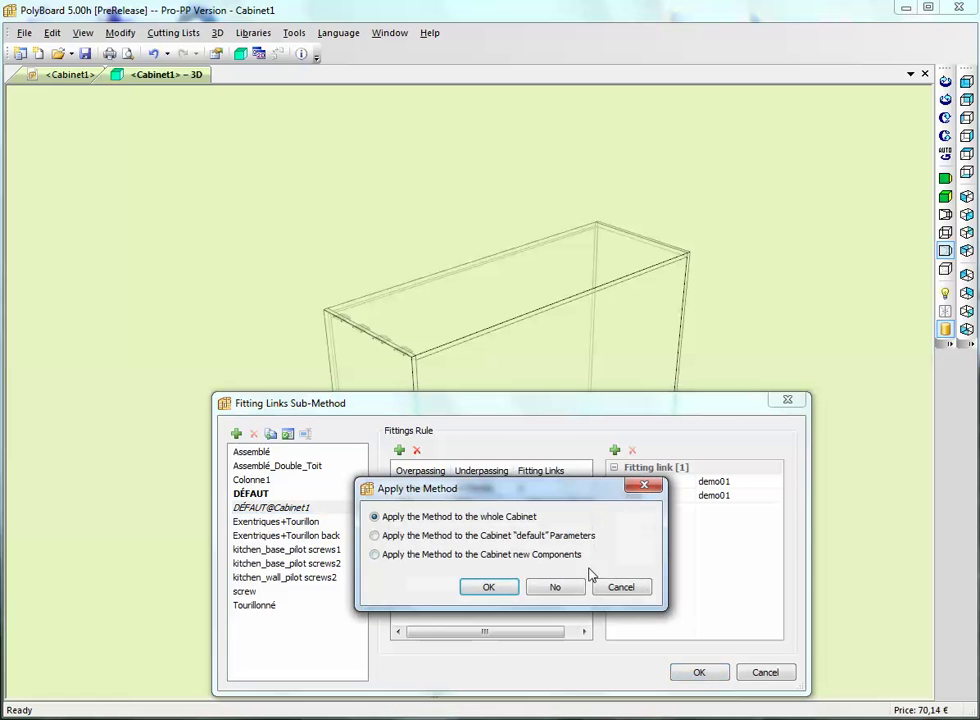
pyautogui.click(489, 587)
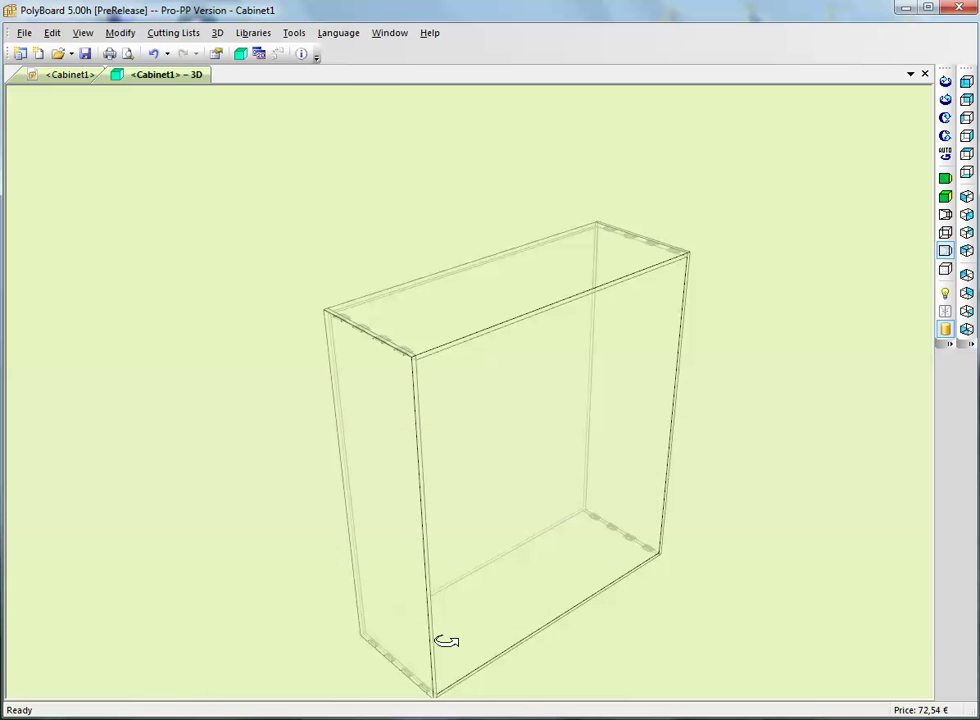
# Examine the fittings at the cabinet's top and bottom corner joints in 3D from several angles
pyautogui.scroll(5, 372, 361)
pyautogui.scroll(-4, 374, 361)
pyautogui.moveTo(475, 416); pyautogui.dragTo(444, 405, button='middle')
pyautogui.scroll(-3, 416, 448)
pyautogui.moveTo(400, 490); pyautogui.dragTo(357, 455)
pyautogui.scroll(4, 395, 402)
pyautogui.moveTo(709, 468); pyautogui.dragTo(664, 425)
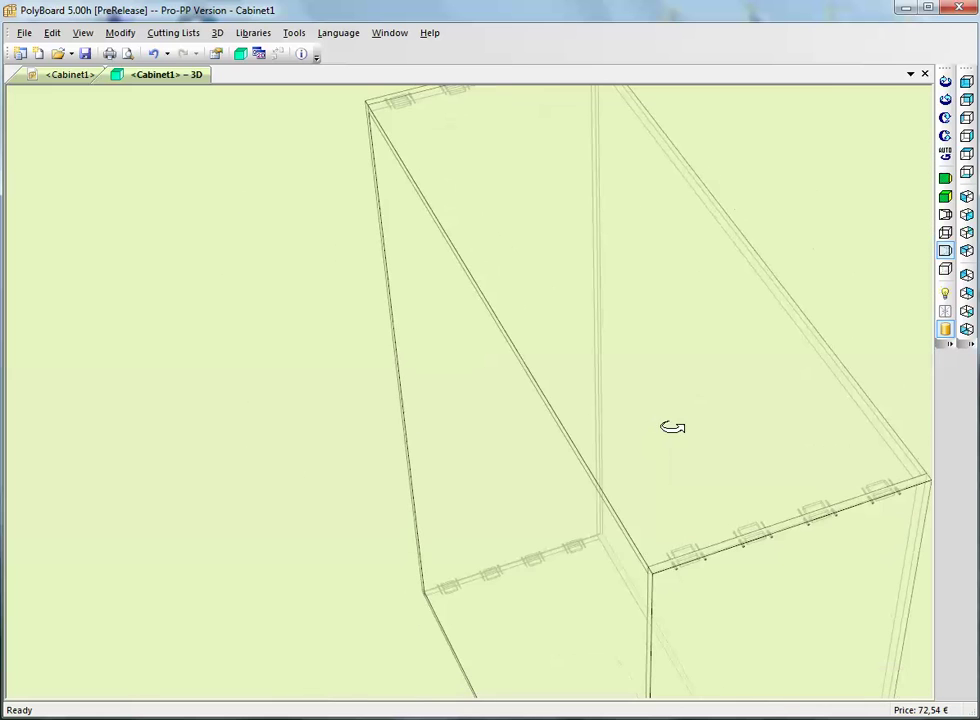
pyautogui.scroll(2, 740, 525)
pyautogui.moveTo(742, 527); pyautogui.dragTo(506, 358)
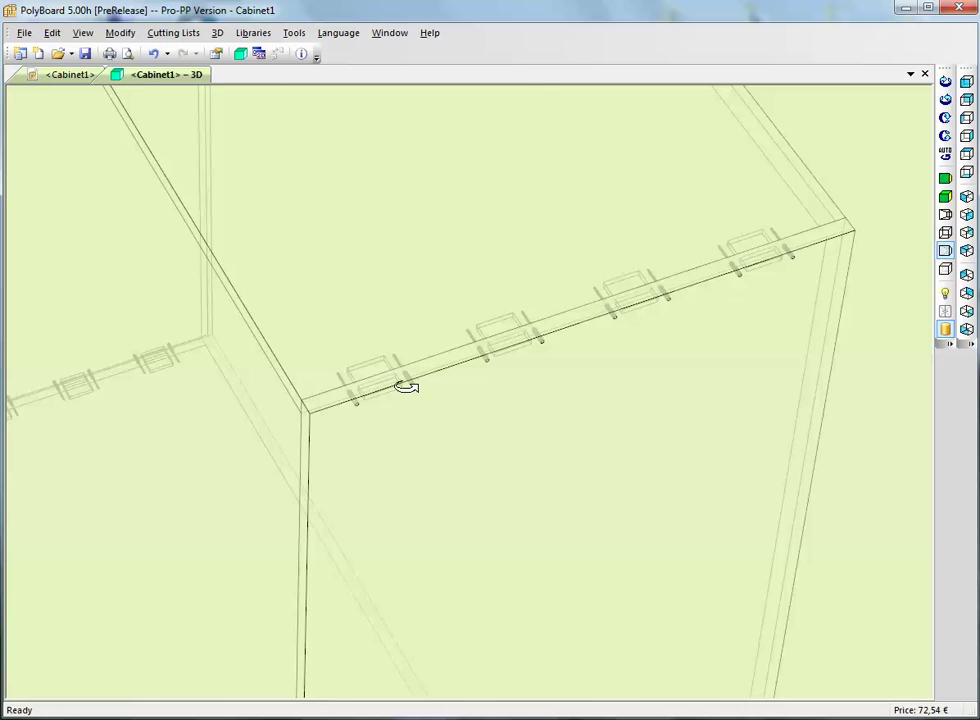
pyautogui.moveTo(431, 374); pyautogui.dragTo(398, 391)
pyautogui.moveTo(372, 453); pyautogui.dragTo(490, 518)
pyautogui.scroll(-5, 610, 580)
pyautogui.scroll(2, 446, 446)
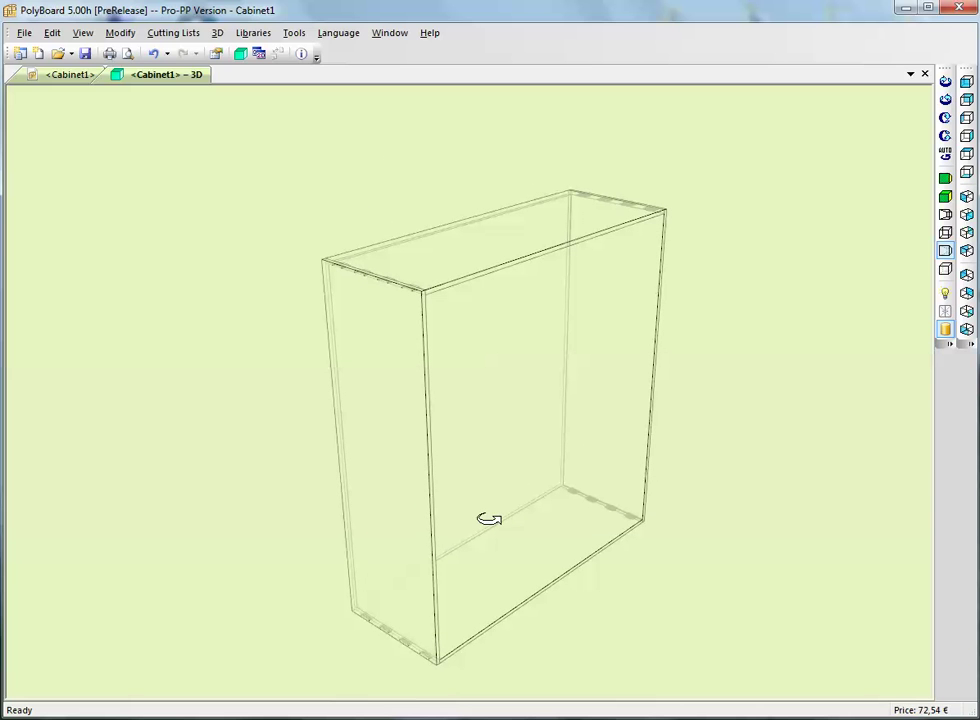
# Show the left side panel alone in 3D, inspect the machining along its upper edge, and return to the cabinet drawing
pyautogui.click(76, 79)
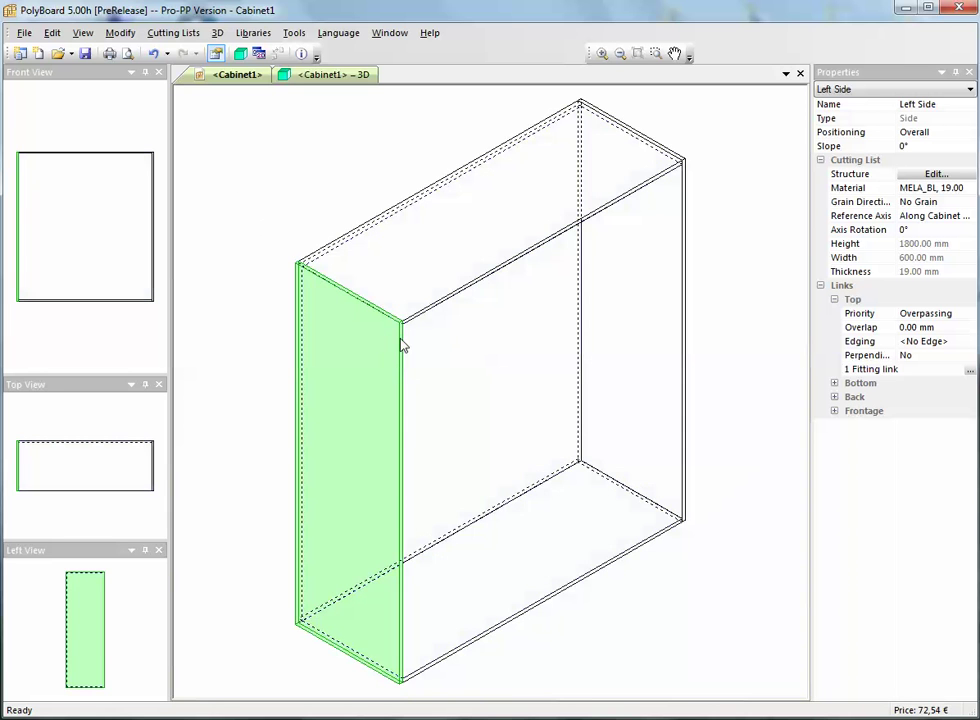
pyautogui.rightClick(403, 344)
pyautogui.click(430, 488)
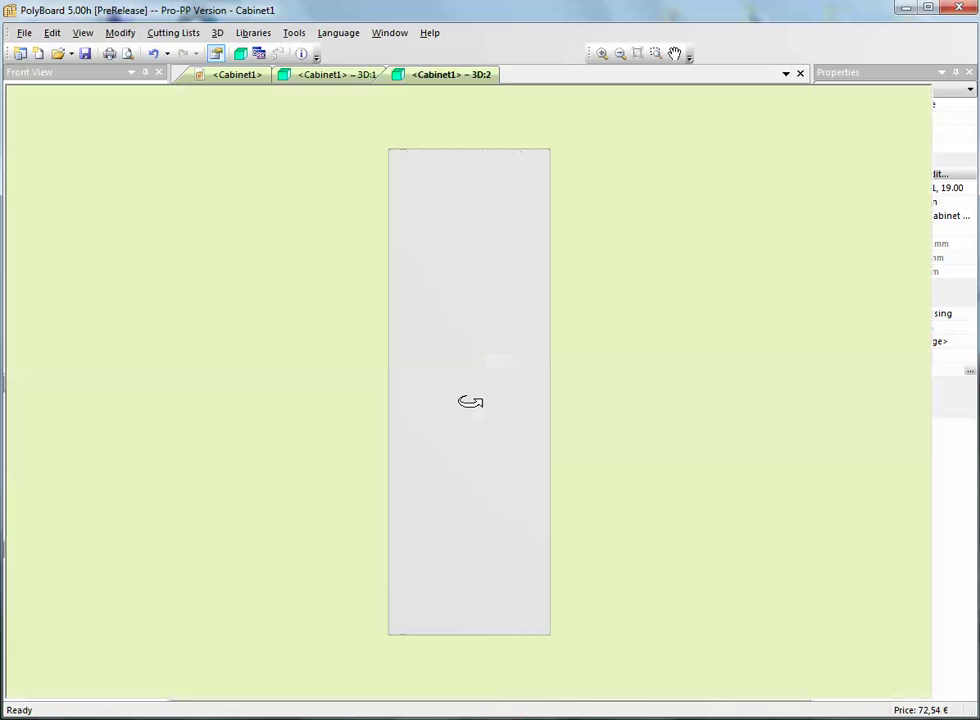
pyautogui.moveTo(510, 416); pyautogui.dragTo(608, 312)
pyautogui.moveTo(453, 265); pyautogui.dragTo(556, 418)
pyautogui.scroll(3, 527, 225)
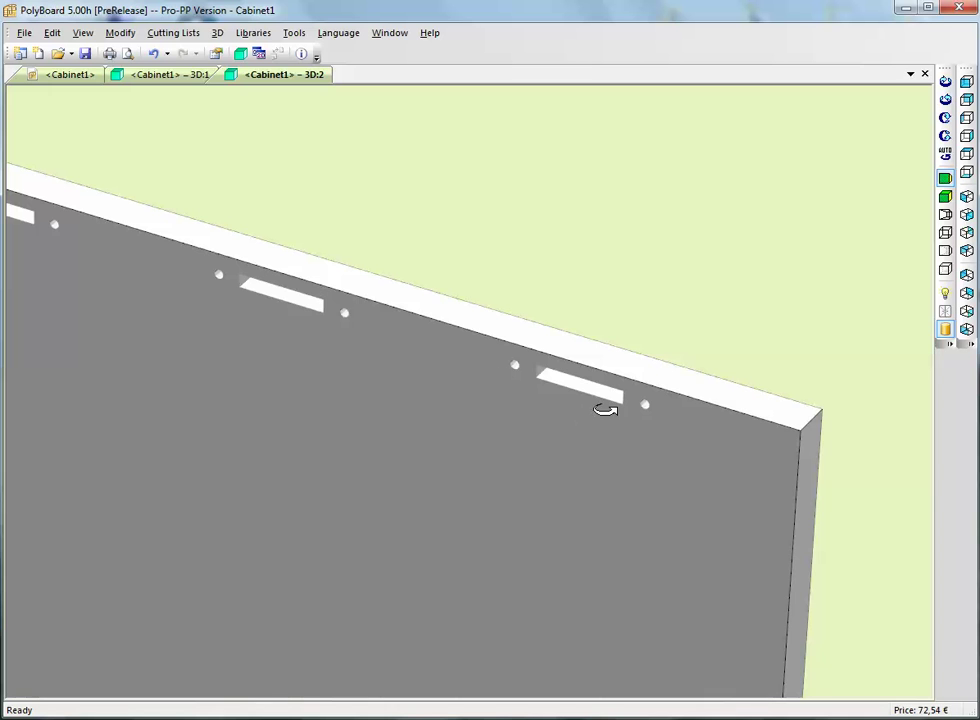
pyautogui.moveTo(628, 452); pyautogui.dragTo(492, 413)
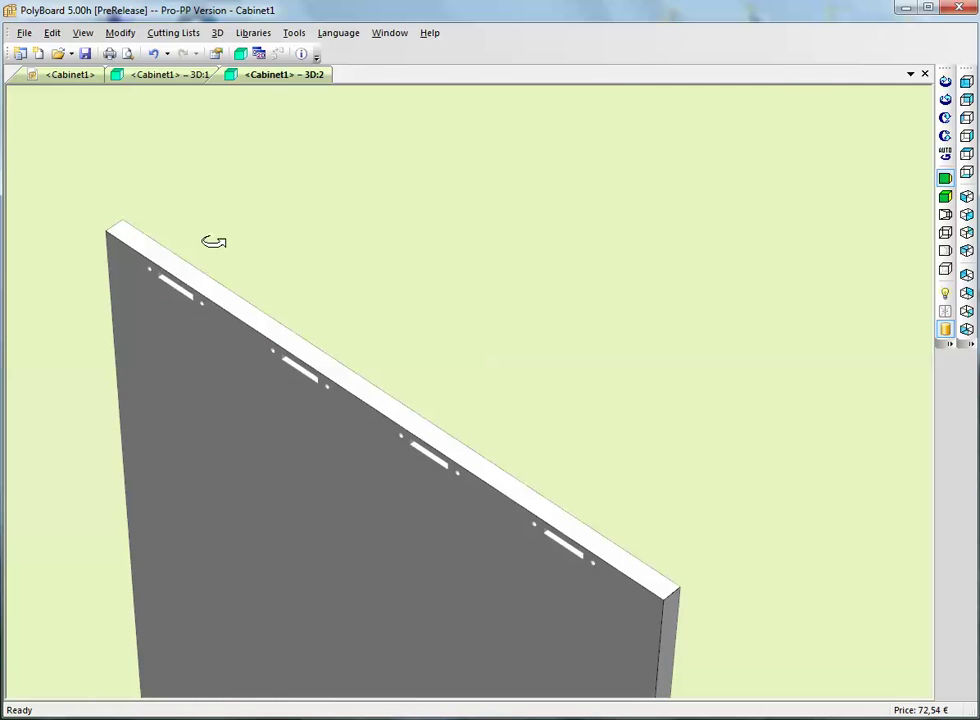
pyautogui.click(70, 78)
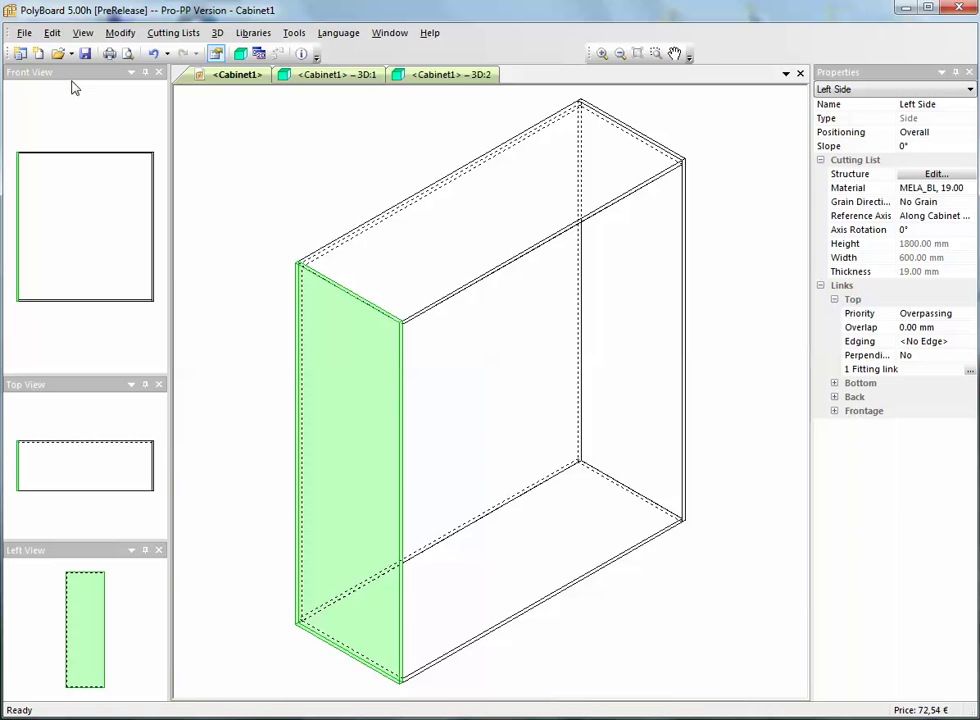
# Show the top panel alone in 3D and inspect the slots and holes machined along its end edge
pyautogui.click(459, 294)
pyautogui.rightClick(459, 294)
pyautogui.click(503, 444)
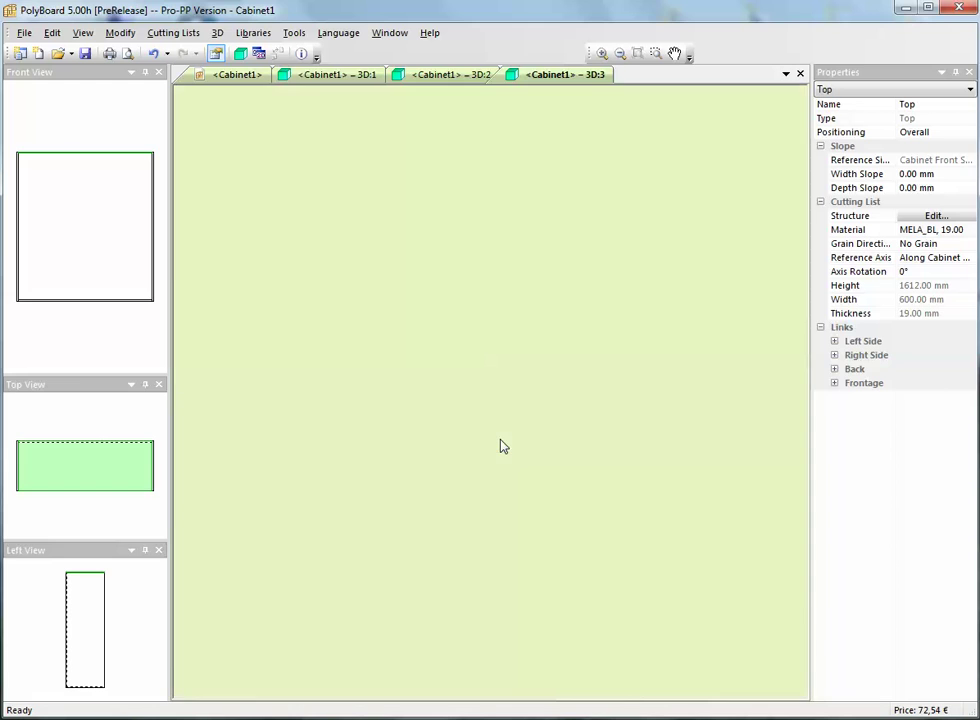
pyautogui.moveTo(499, 433); pyautogui.dragTo(529, 372)
pyautogui.scroll(5, 529, 372)
pyautogui.moveTo(458, 357); pyautogui.dragTo(472, 357)
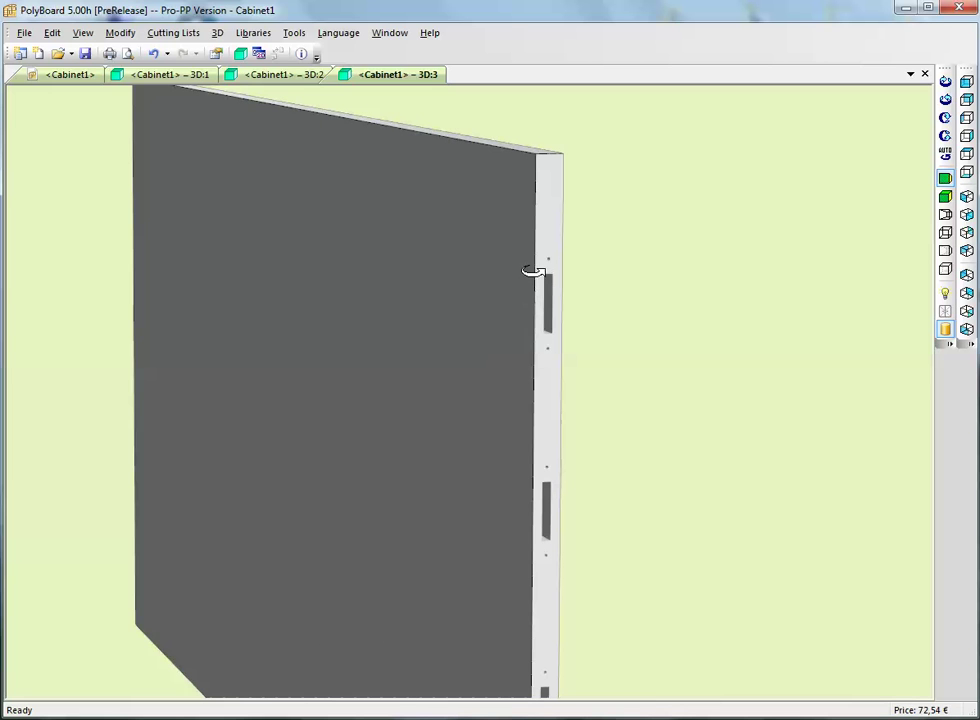
pyautogui.moveTo(539, 389); pyautogui.dragTo(553, 384)
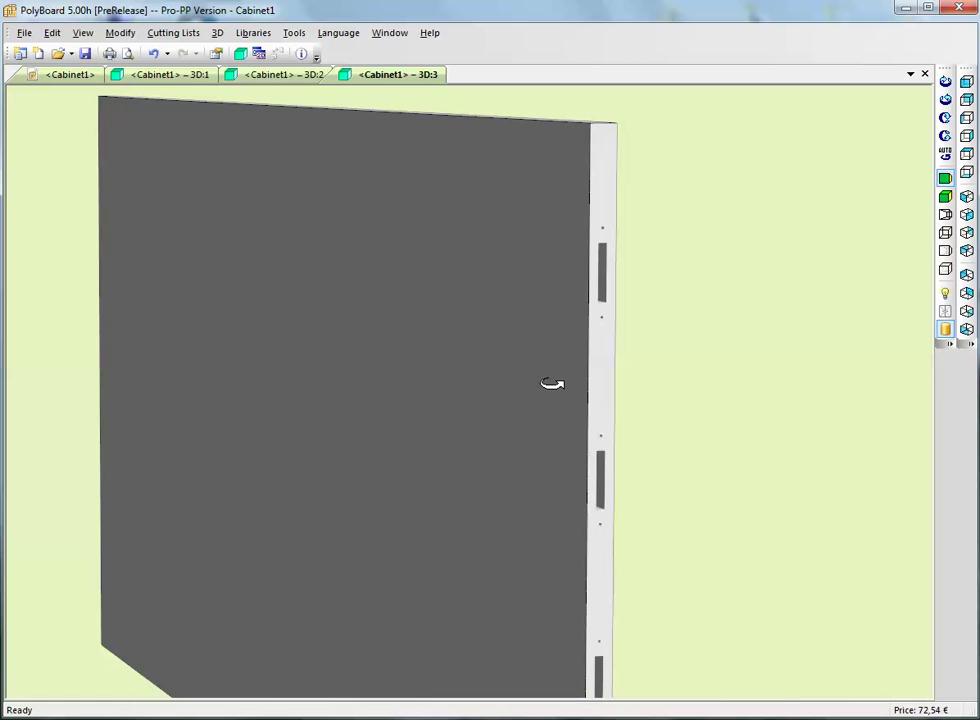
pyautogui.scroll(-3, 552, 384)
pyautogui.moveTo(556, 389); pyautogui.dragTo(470, 424)
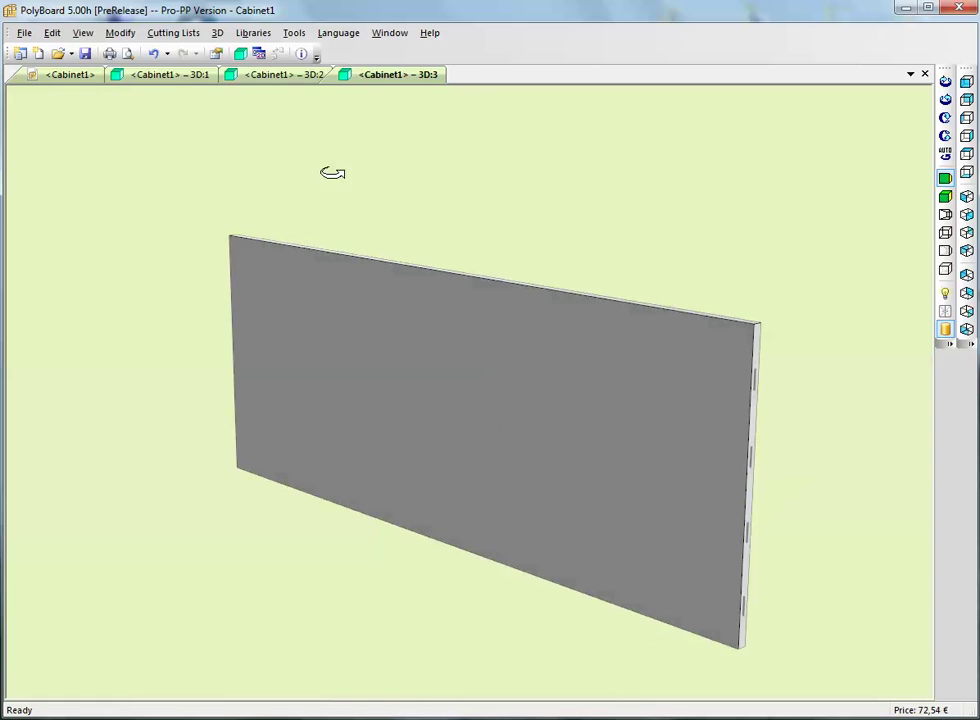
# Inspect the top corner fittings in the whole-cabinet wireframe 3D view, and return to the cabinet drawing
pyautogui.click(274, 79)
pyautogui.click(176, 76)
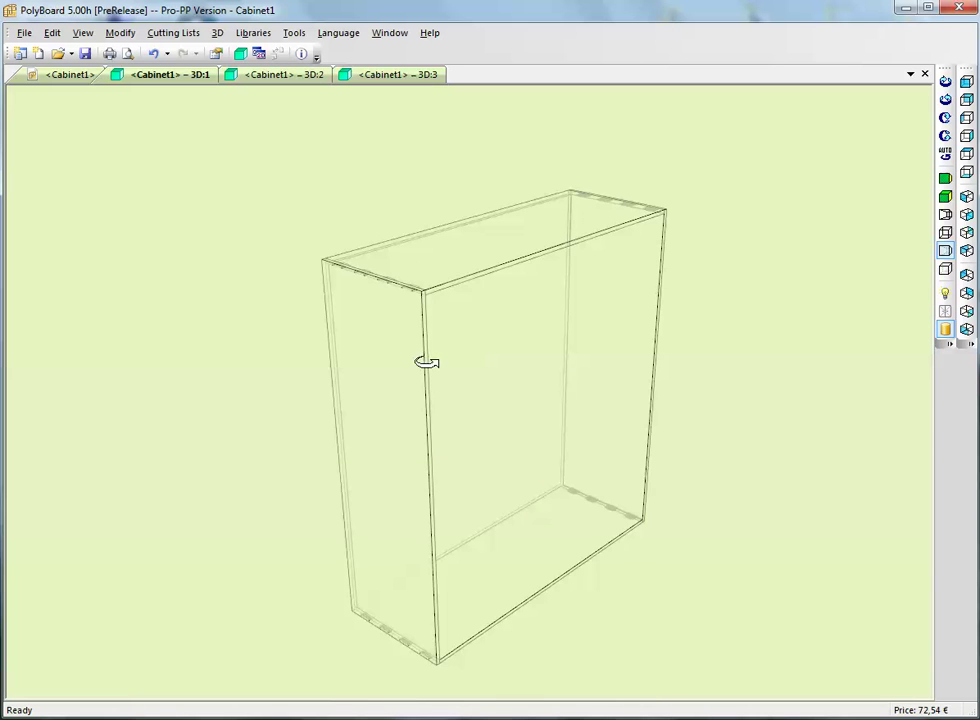
pyautogui.moveTo(429, 363); pyautogui.dragTo(422, 354)
pyautogui.scroll(5, 362, 268)
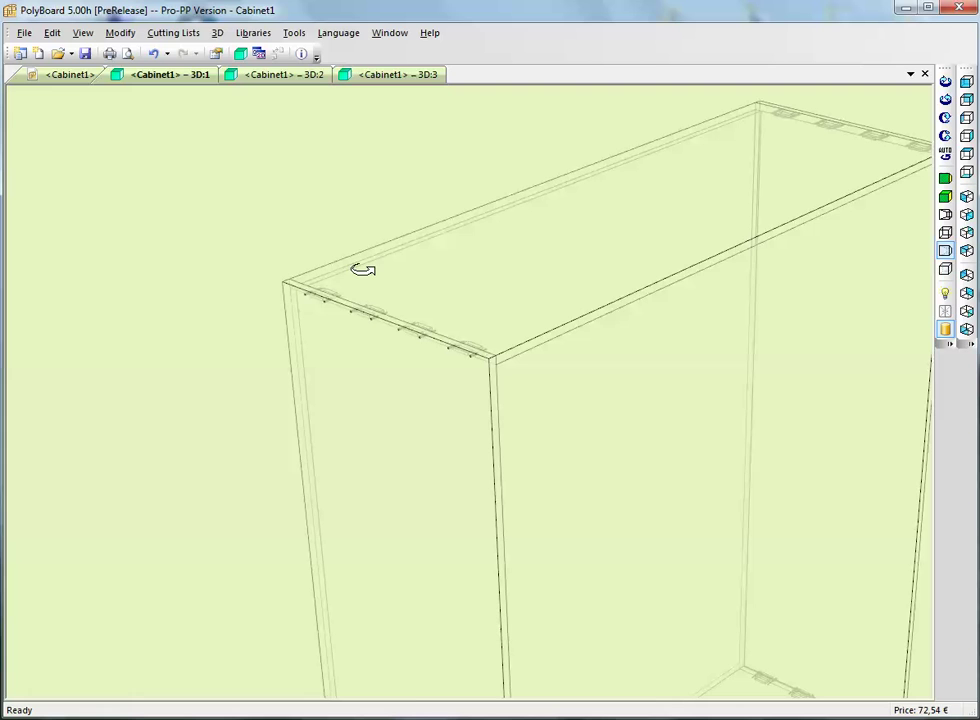
pyautogui.click(68, 76)
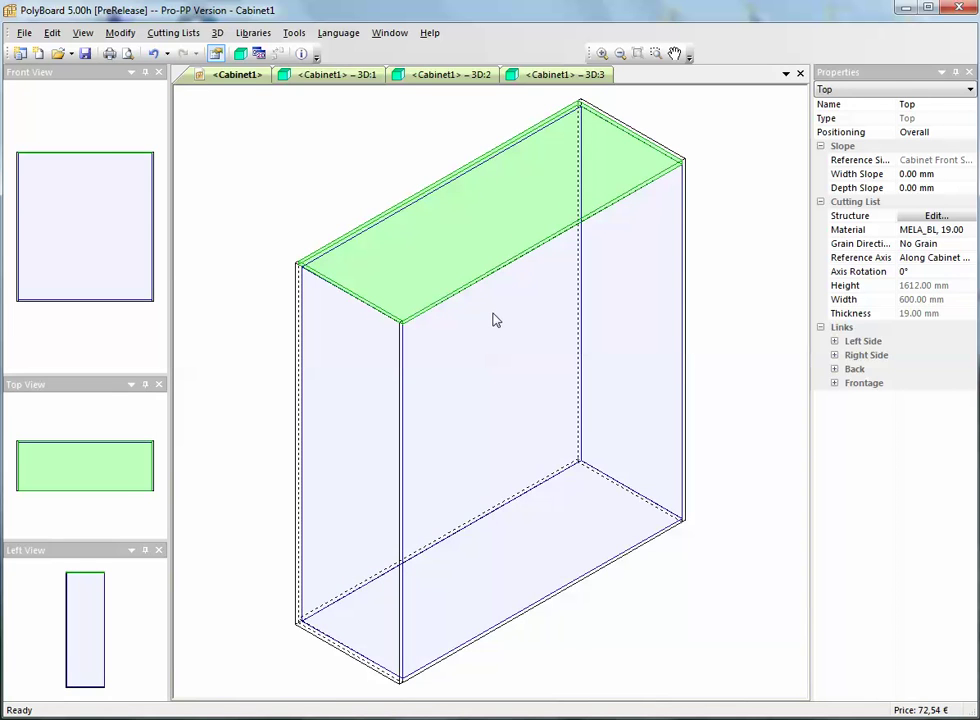